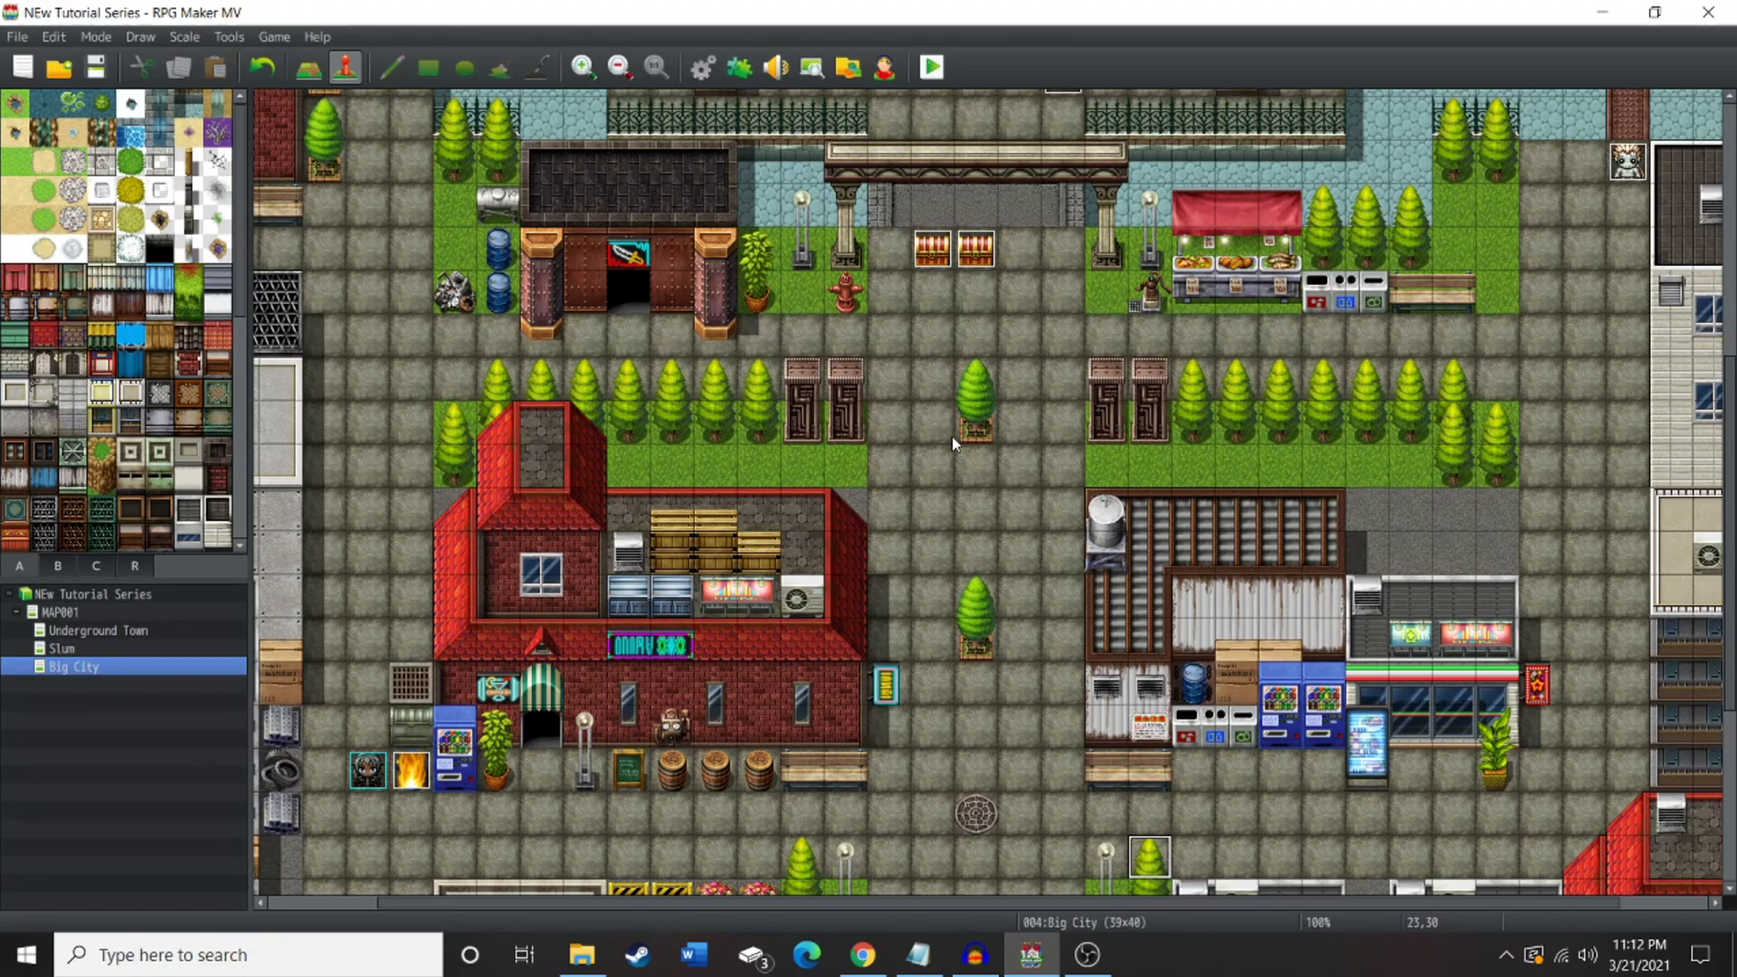
- Review the Intro to Alpha ABS line in the series outline notes, then return to the map editor
click(918, 955)
click(659, 470)
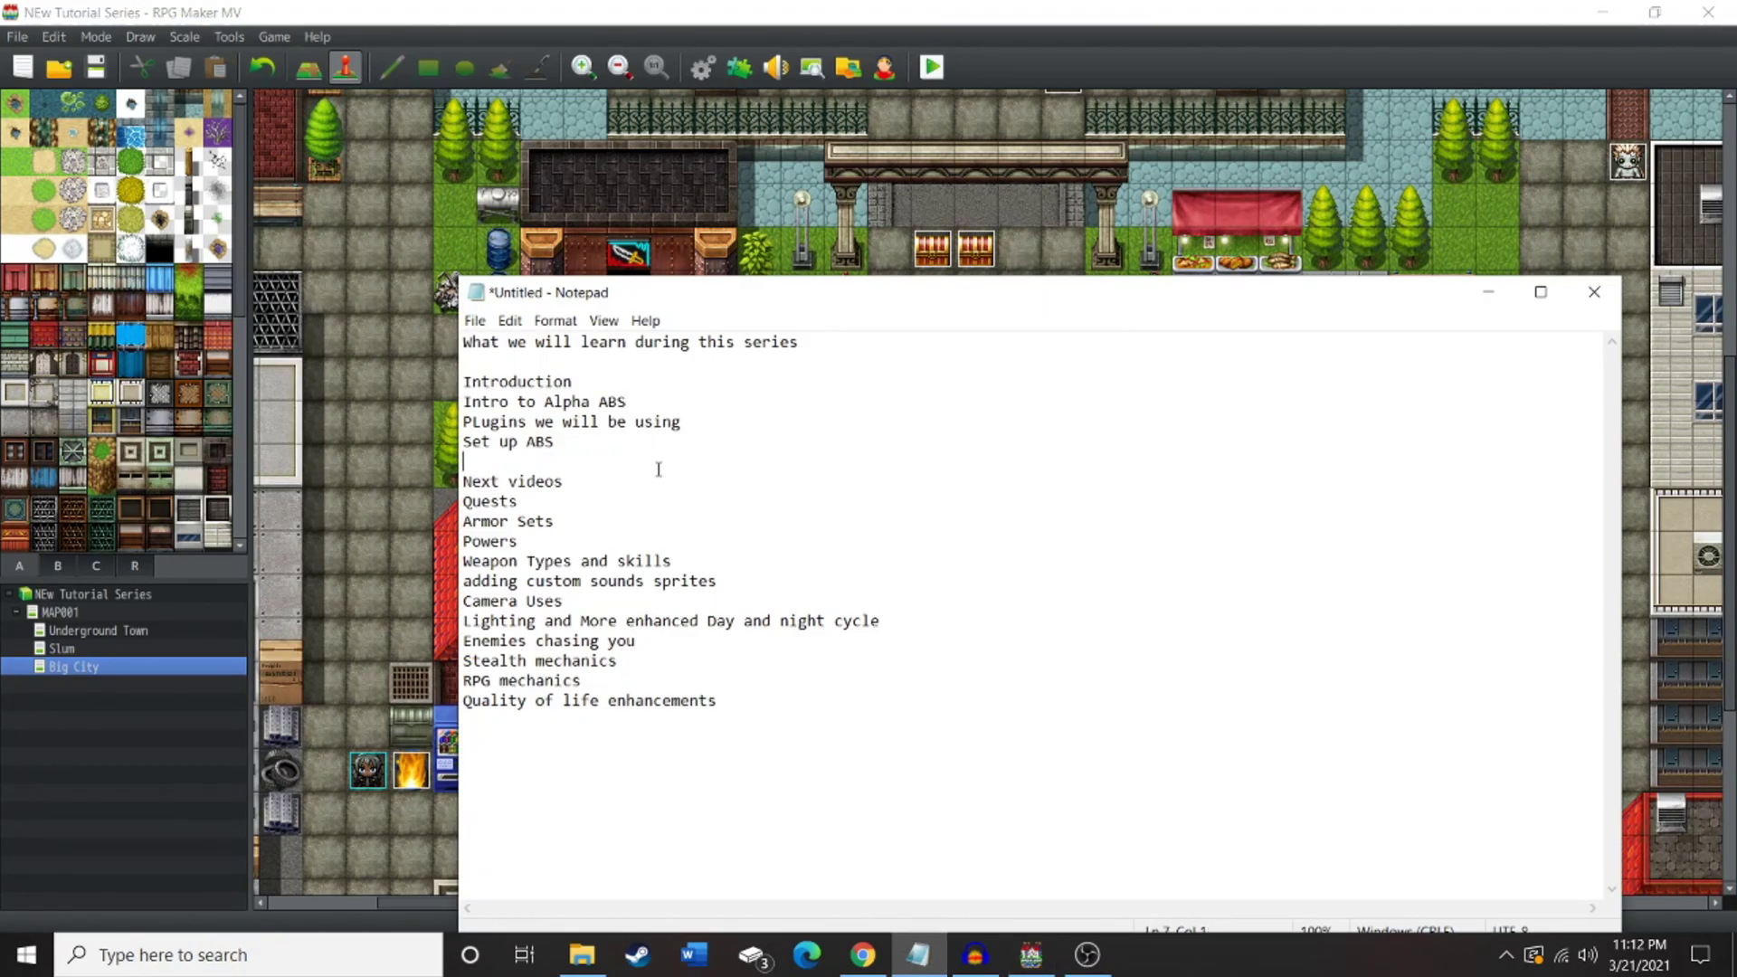
click(601, 402)
click(368, 379)
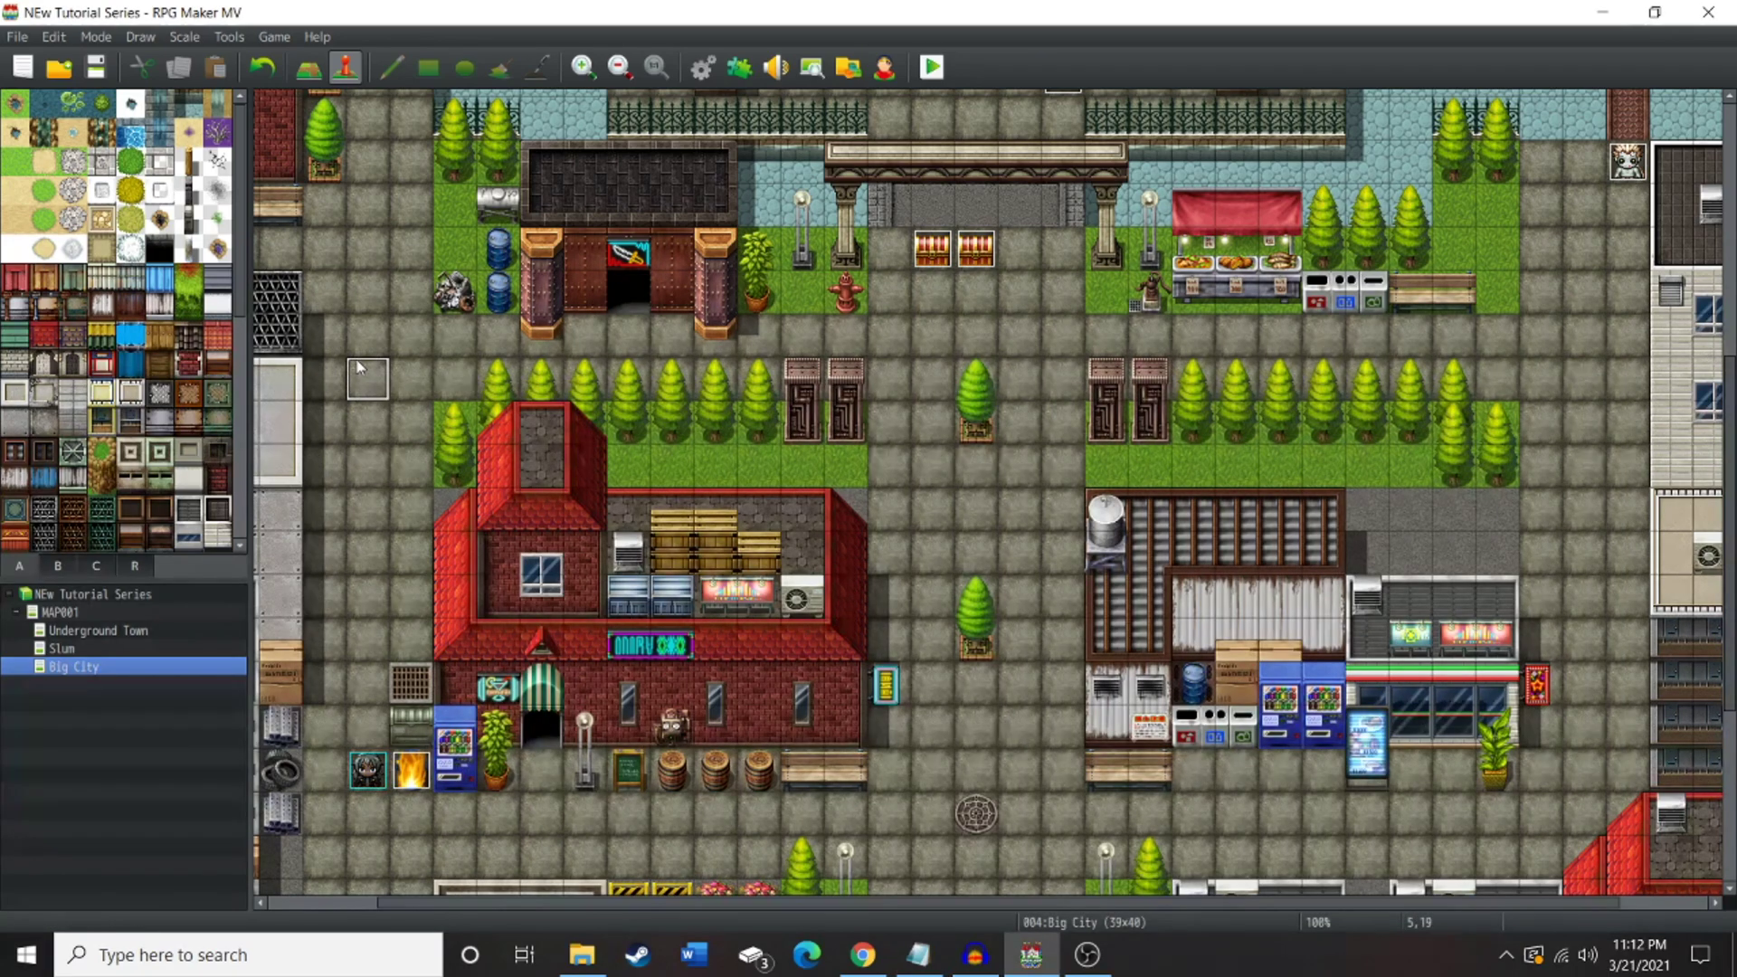
- Scroll the Alpha ABS plugin page in Chrome to its Download section and download Plugin .zip [MV]
click(863, 954)
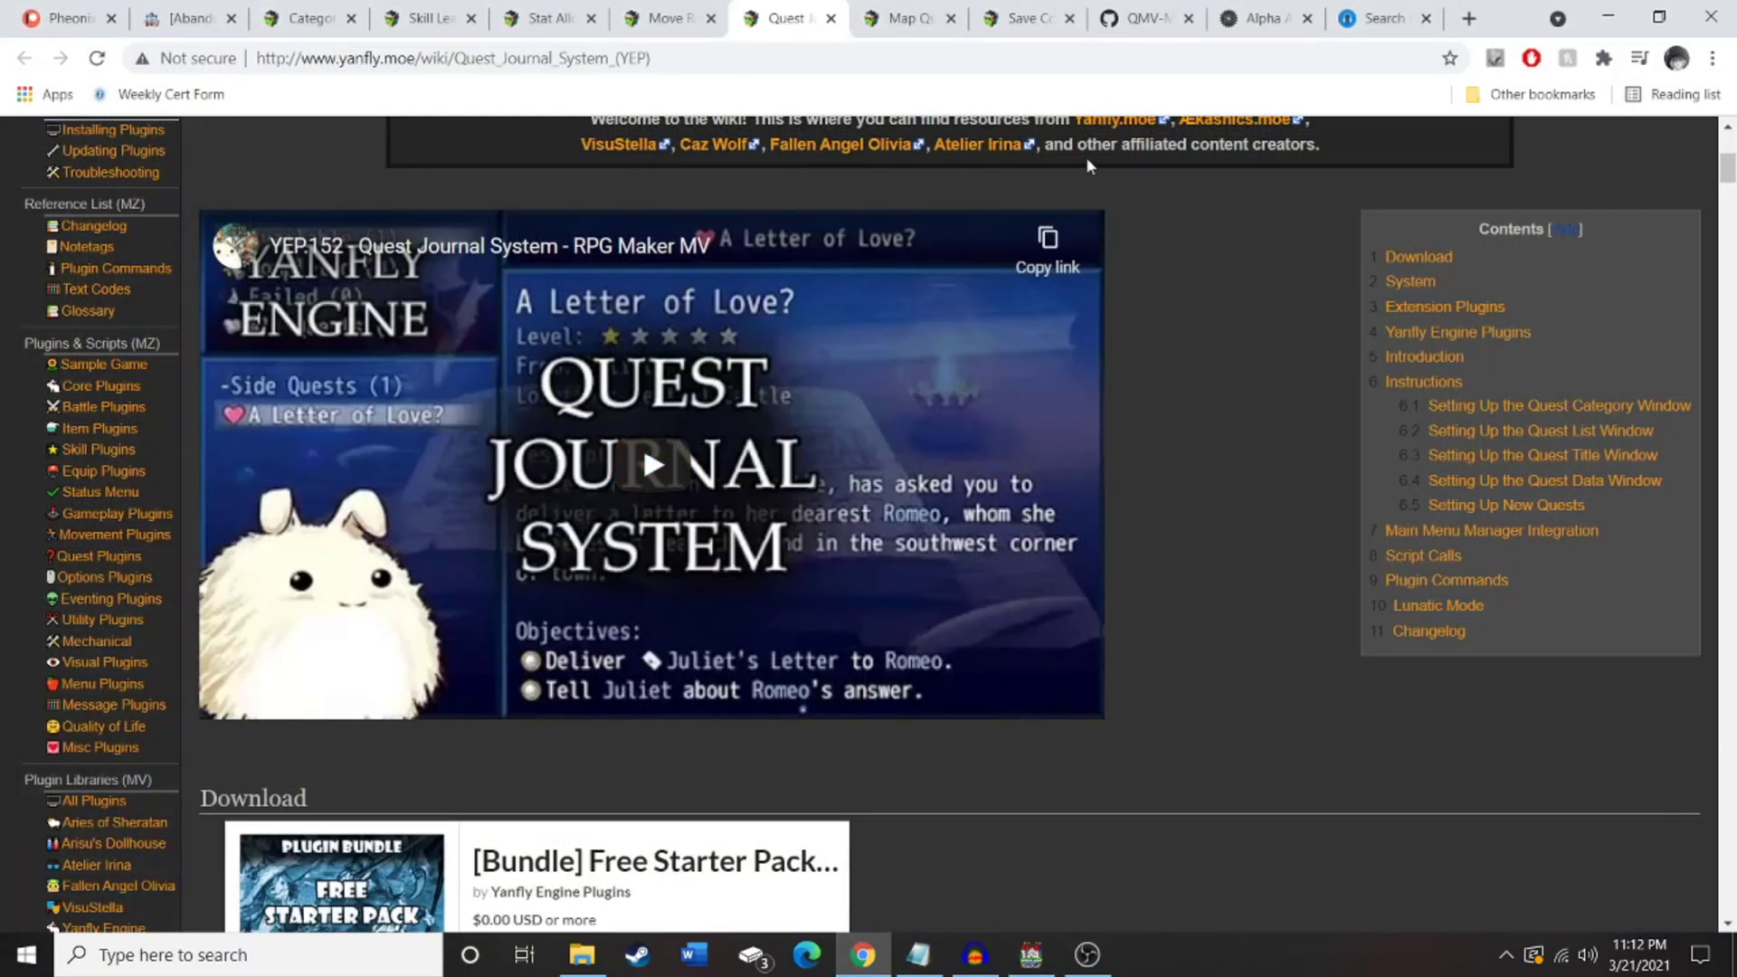
click(1226, 33)
scroll(913, 234, up, 15)
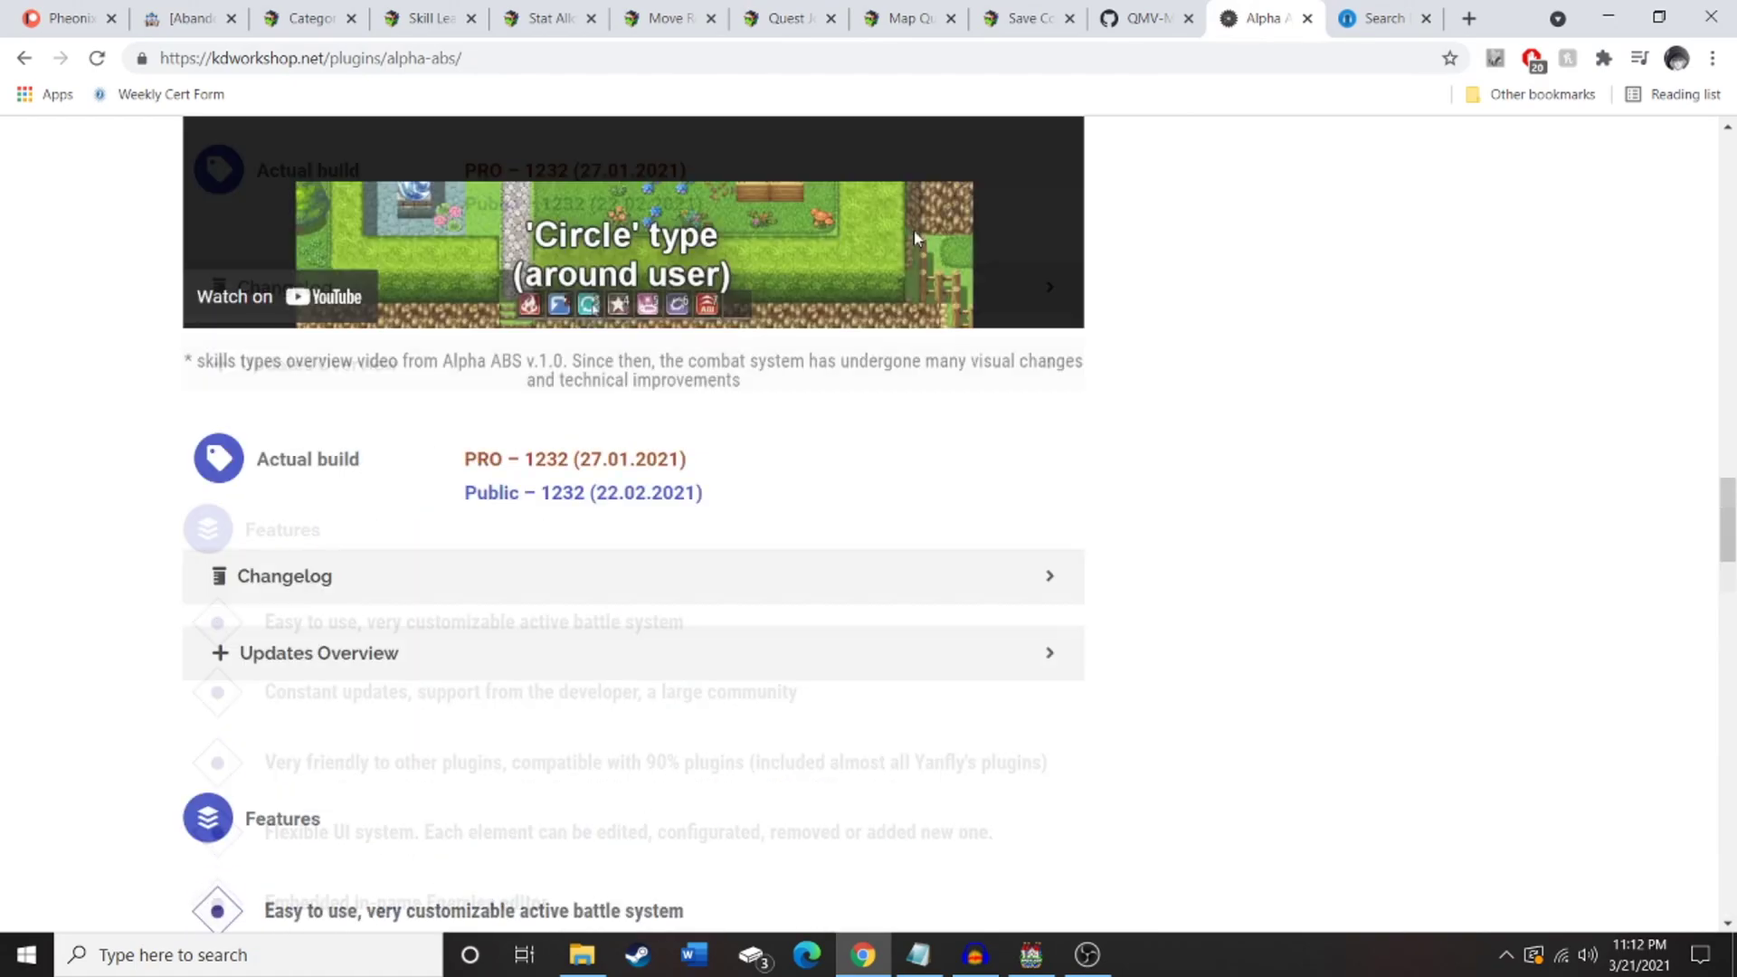
scroll(914, 233, up, 6)
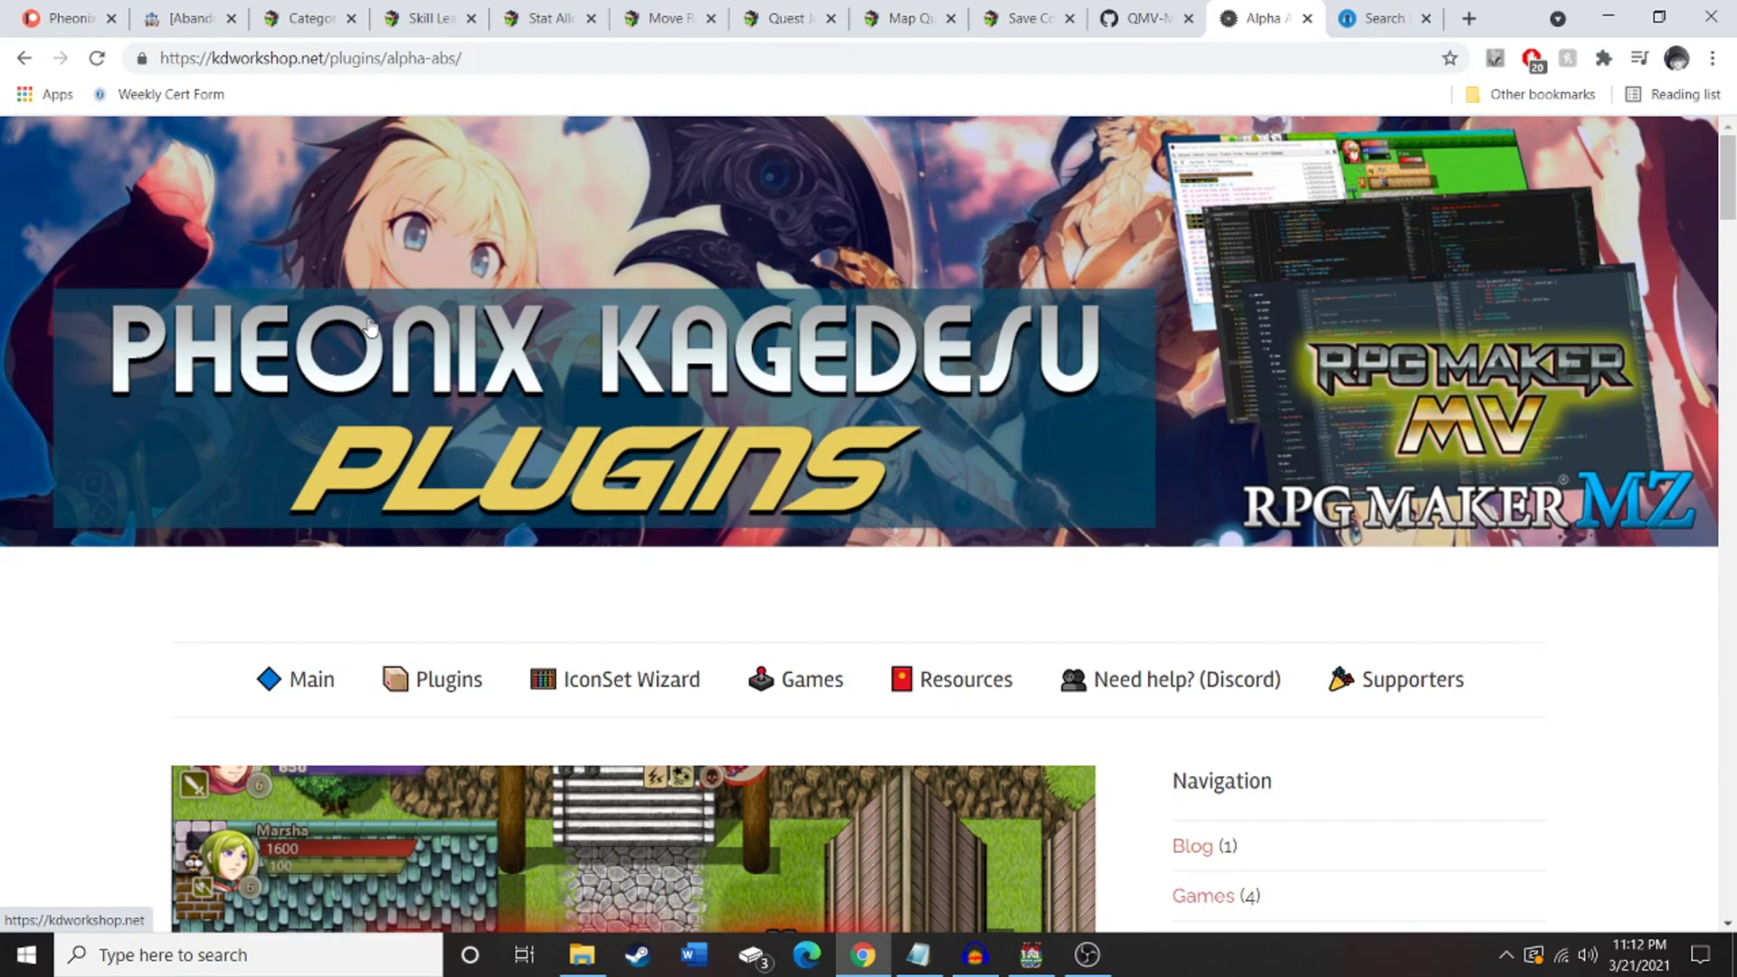
scroll(950, 678, down, 3)
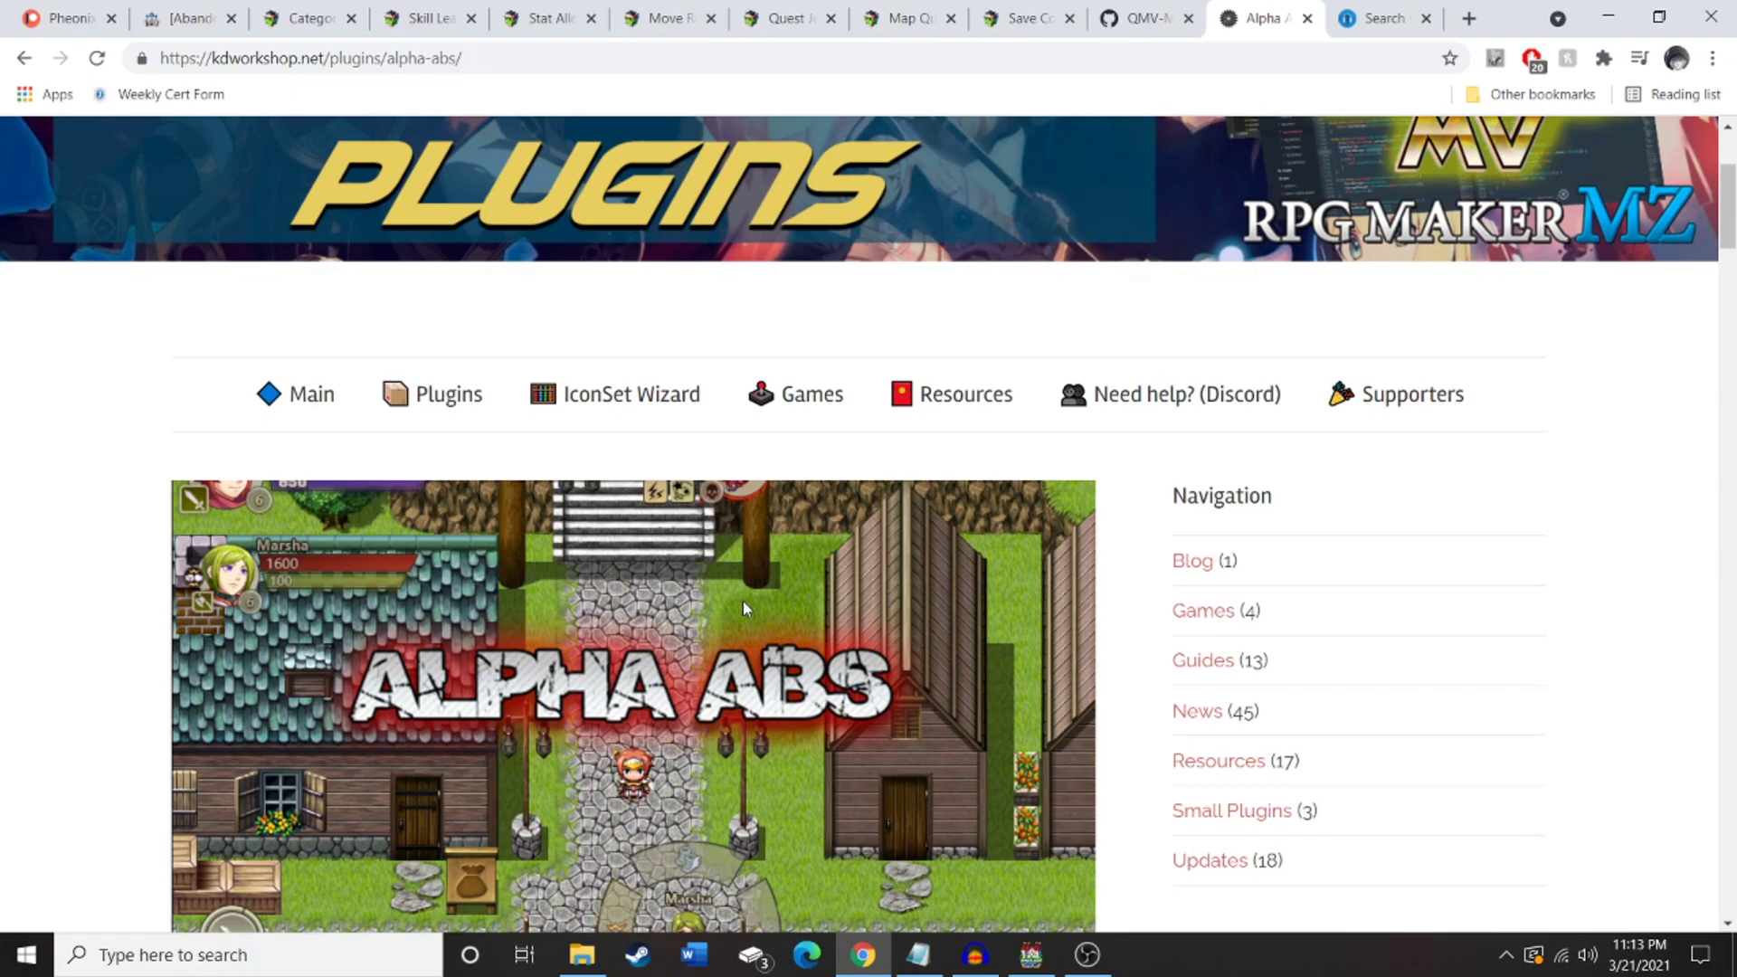
scroll(742, 604, down, 5)
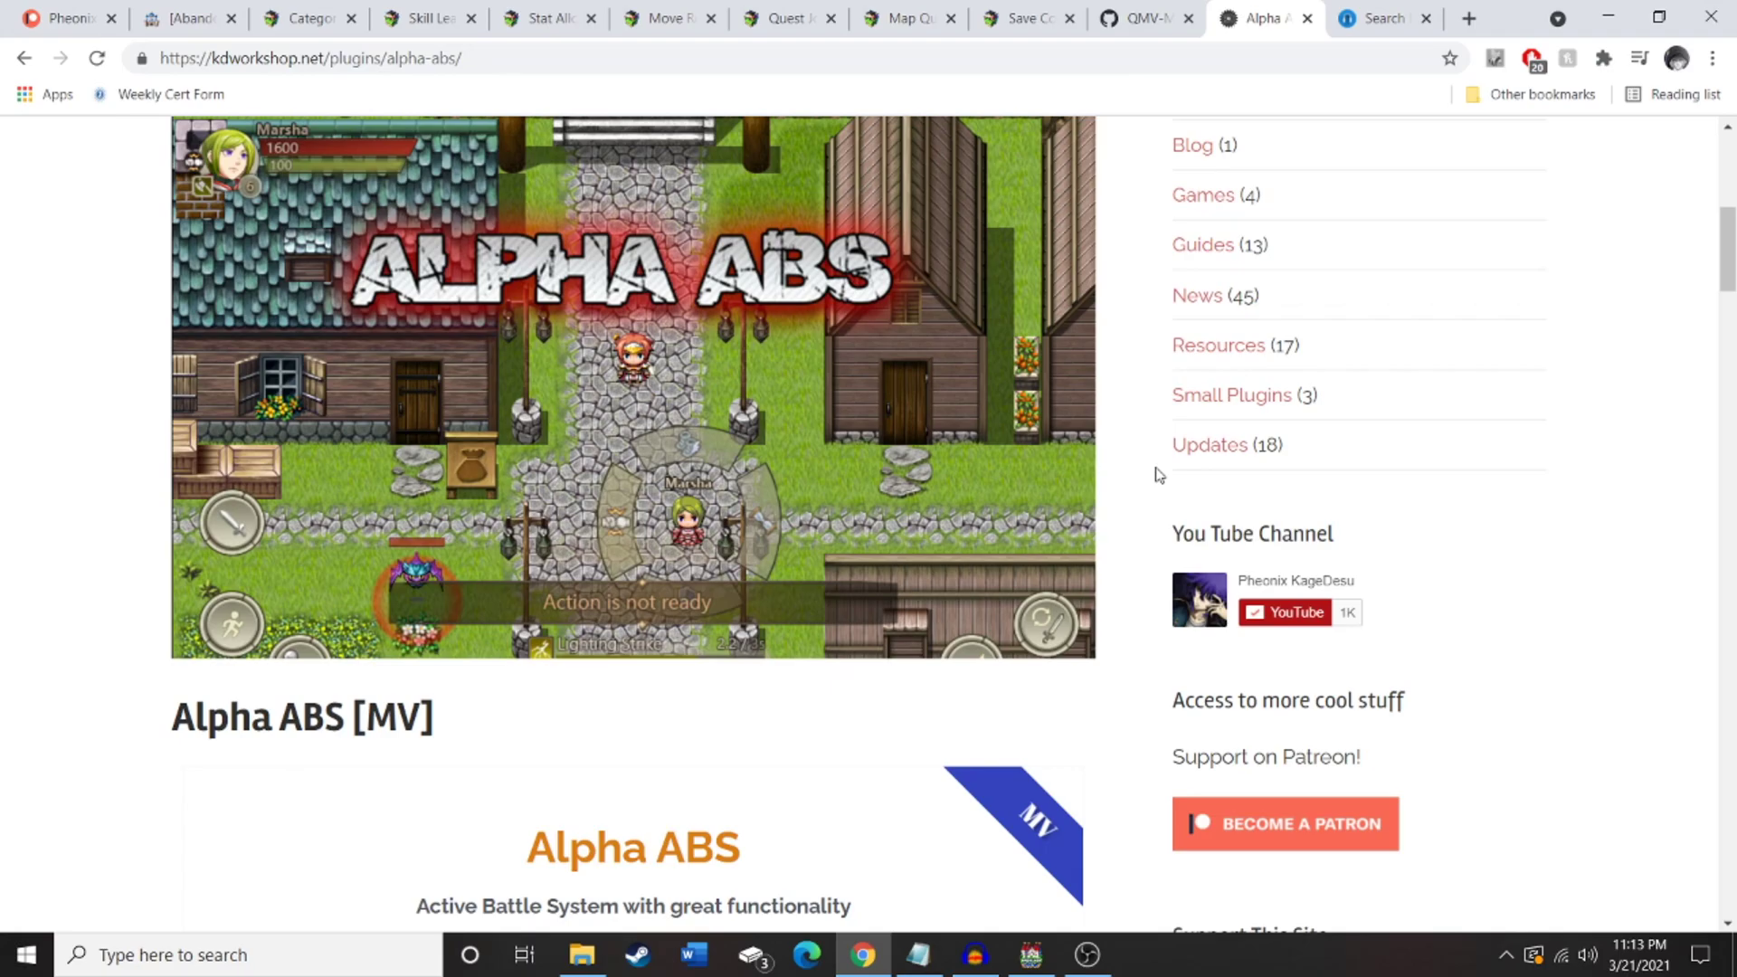
scroll(1159, 474, down, 15)
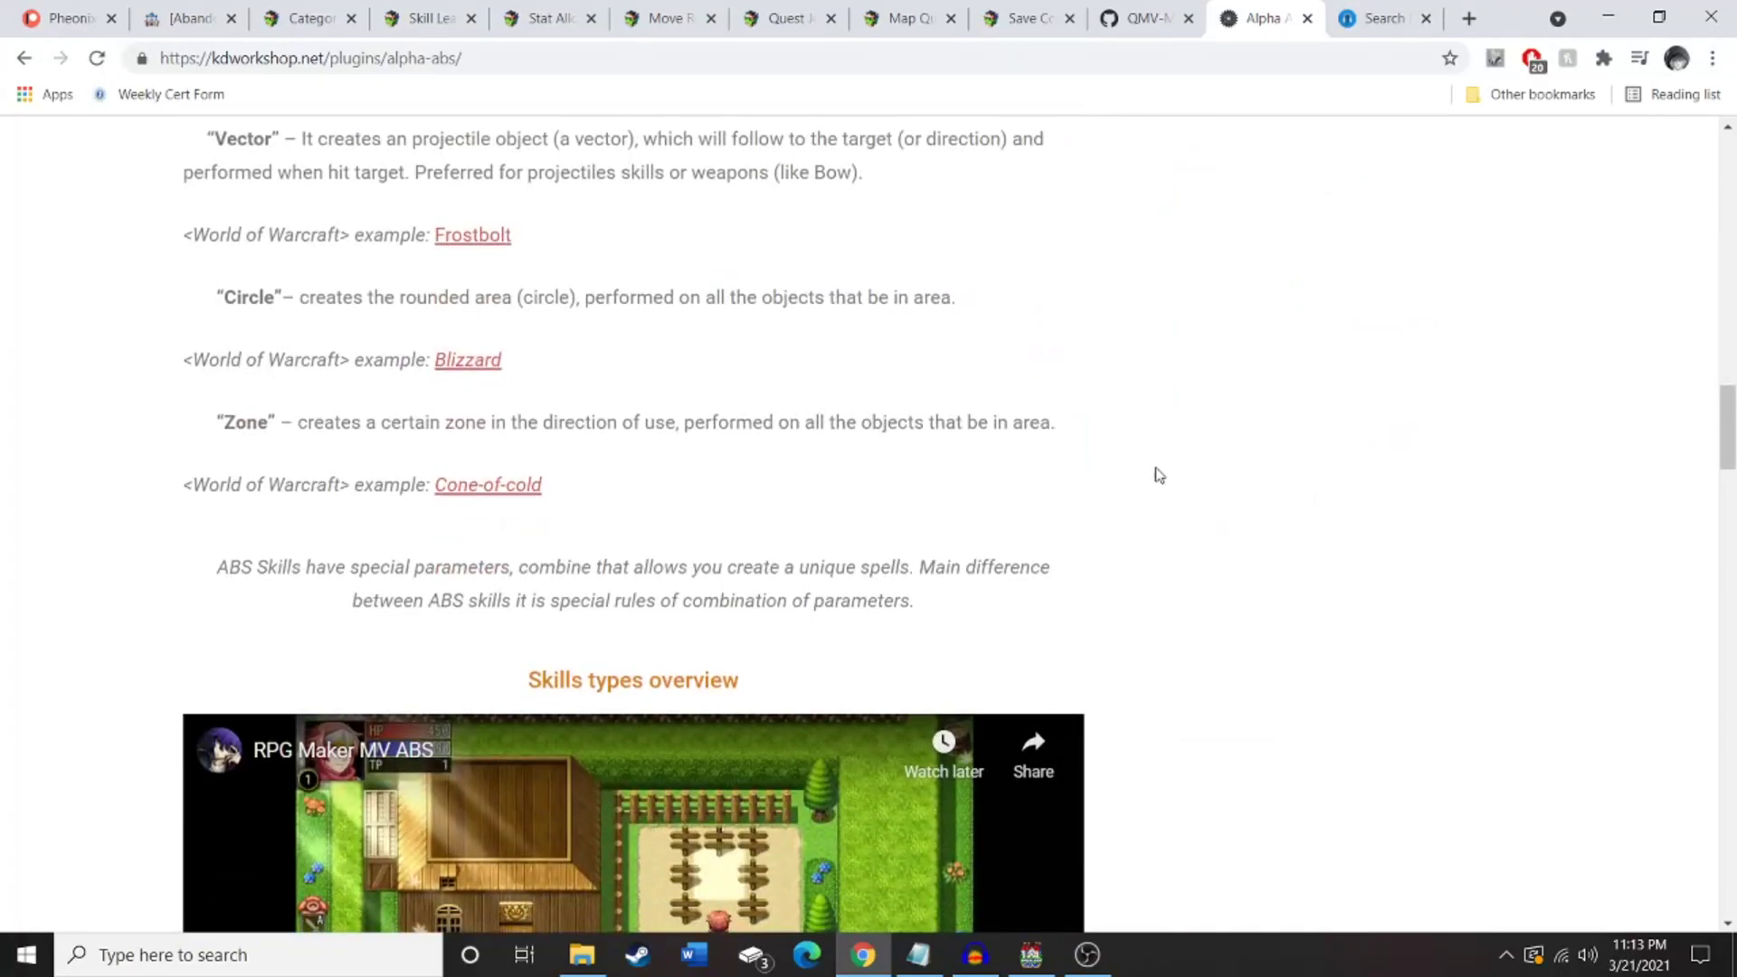
scroll(1159, 474, down, 15)
scroll(1158, 474, down, 10)
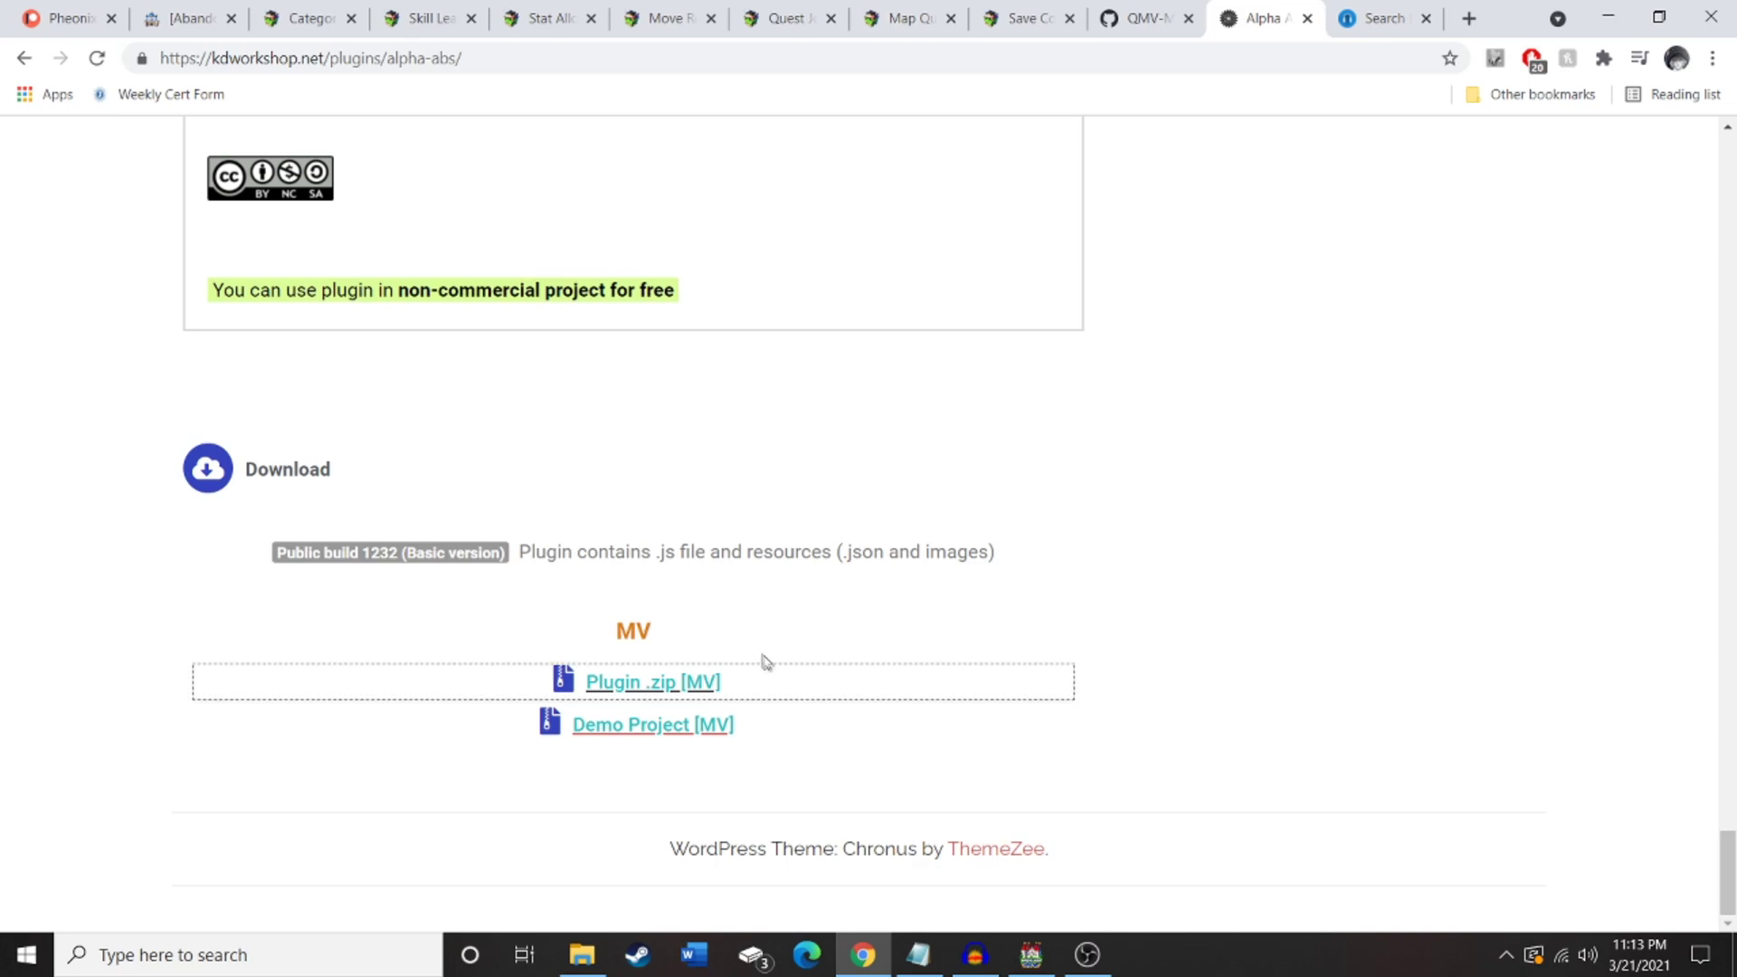
click(692, 684)
click(54, 13)
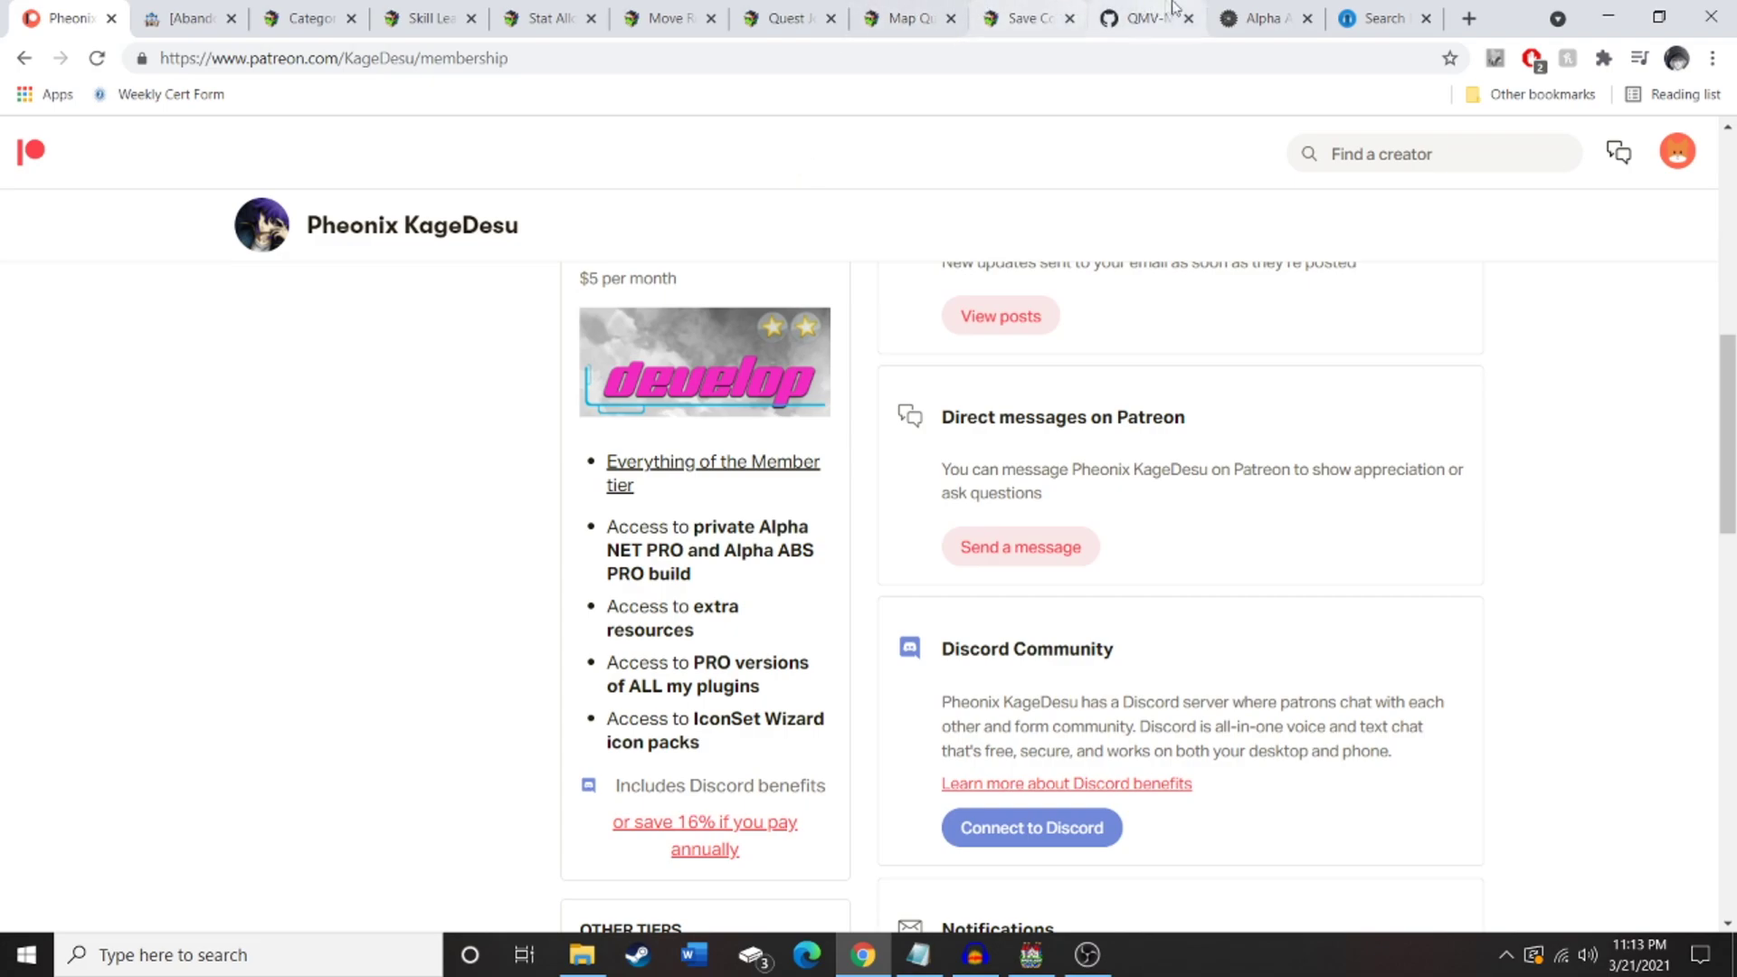
- Download the Alpha ABS Plugin .zip [MV] again and open it in WinRAR, dismissing the licence reminder
click(1271, 11)
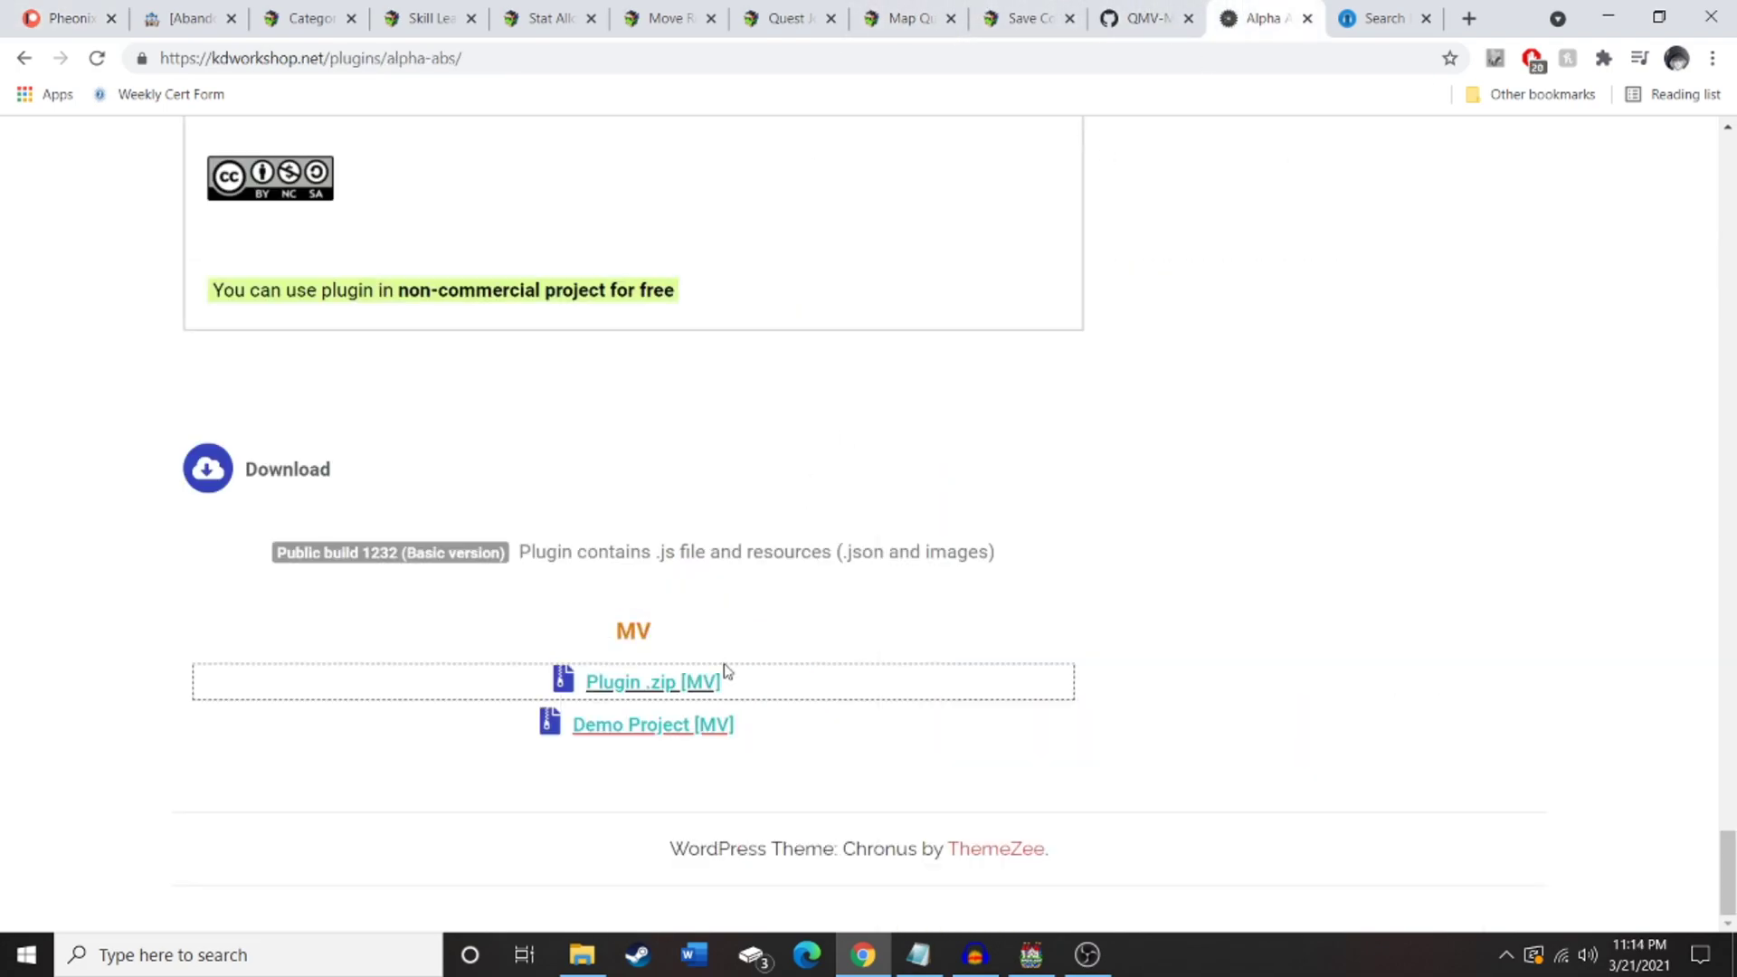
click(670, 685)
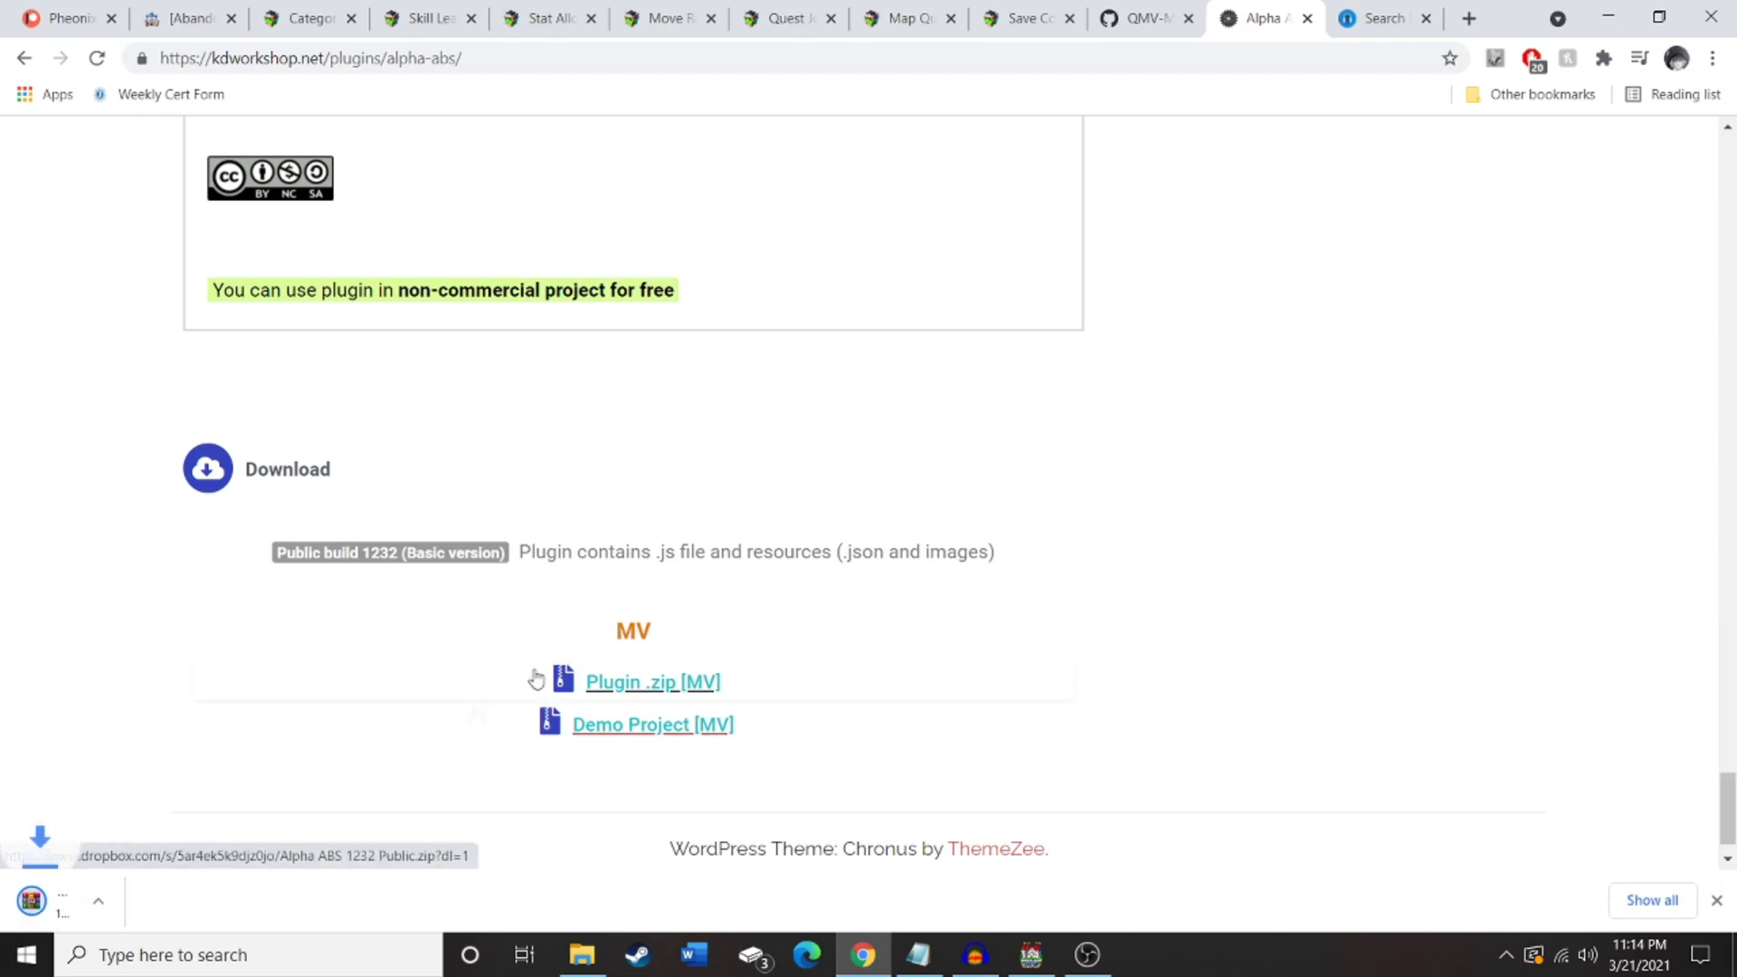
click(160, 900)
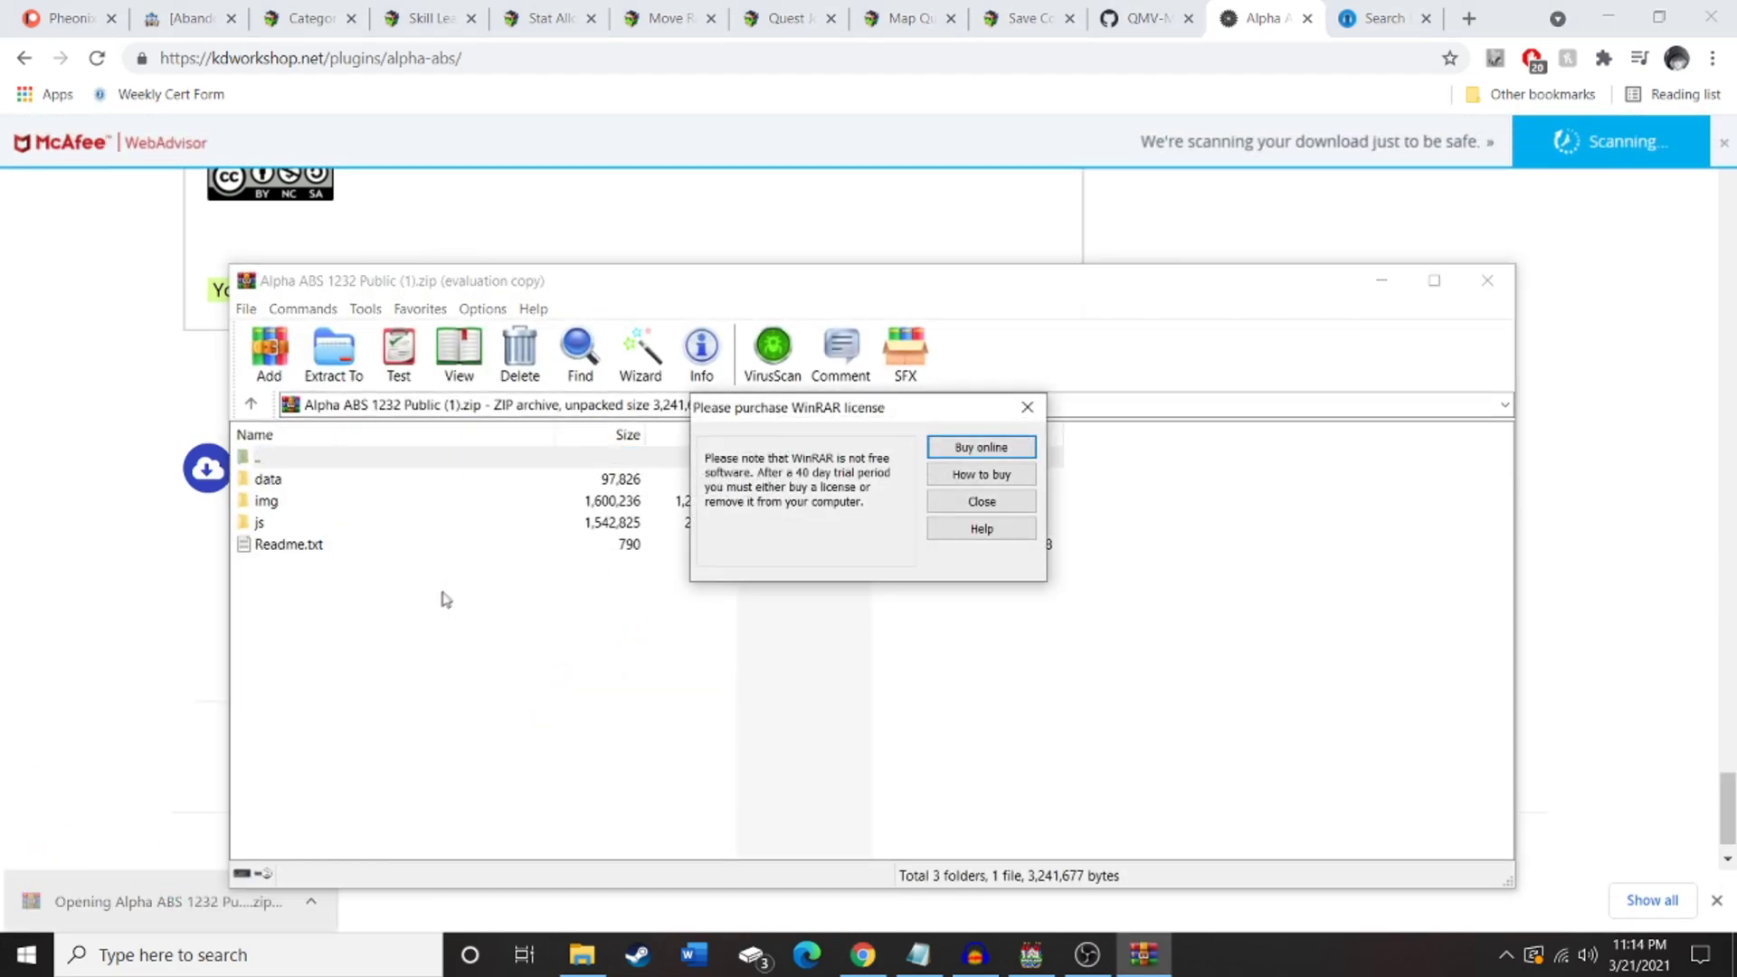
click(972, 501)
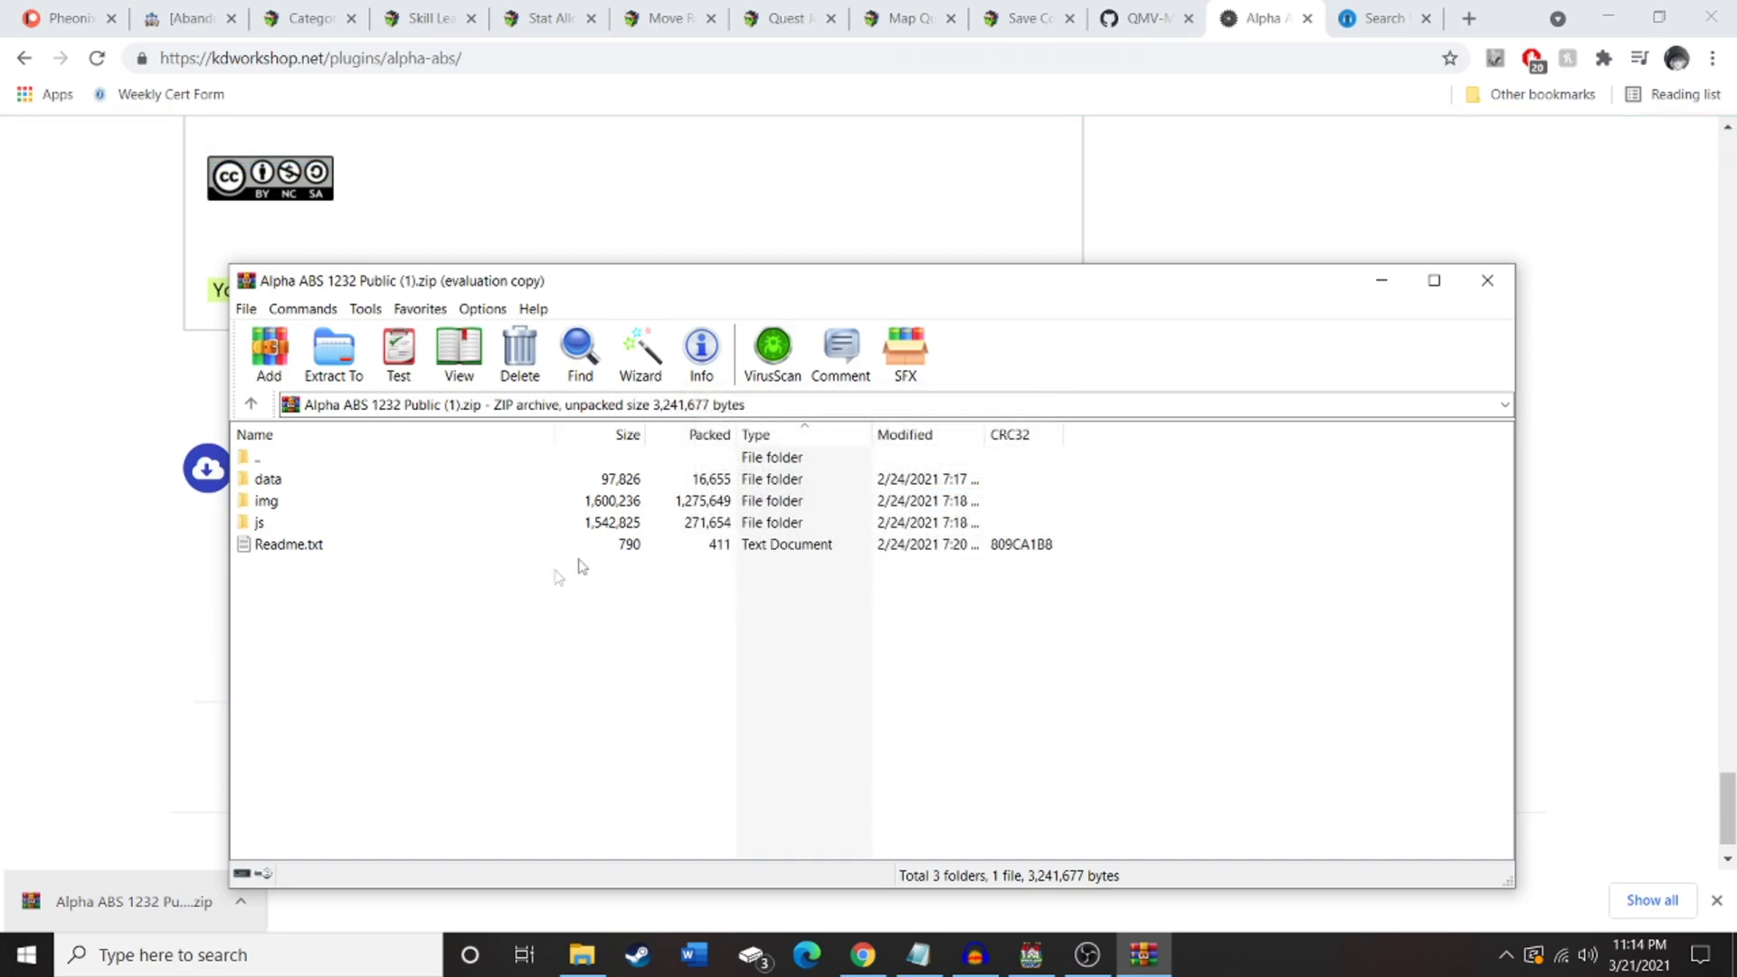
- Select the data, img and js folders in the archive, then clear the selection
shift+click(272, 524)
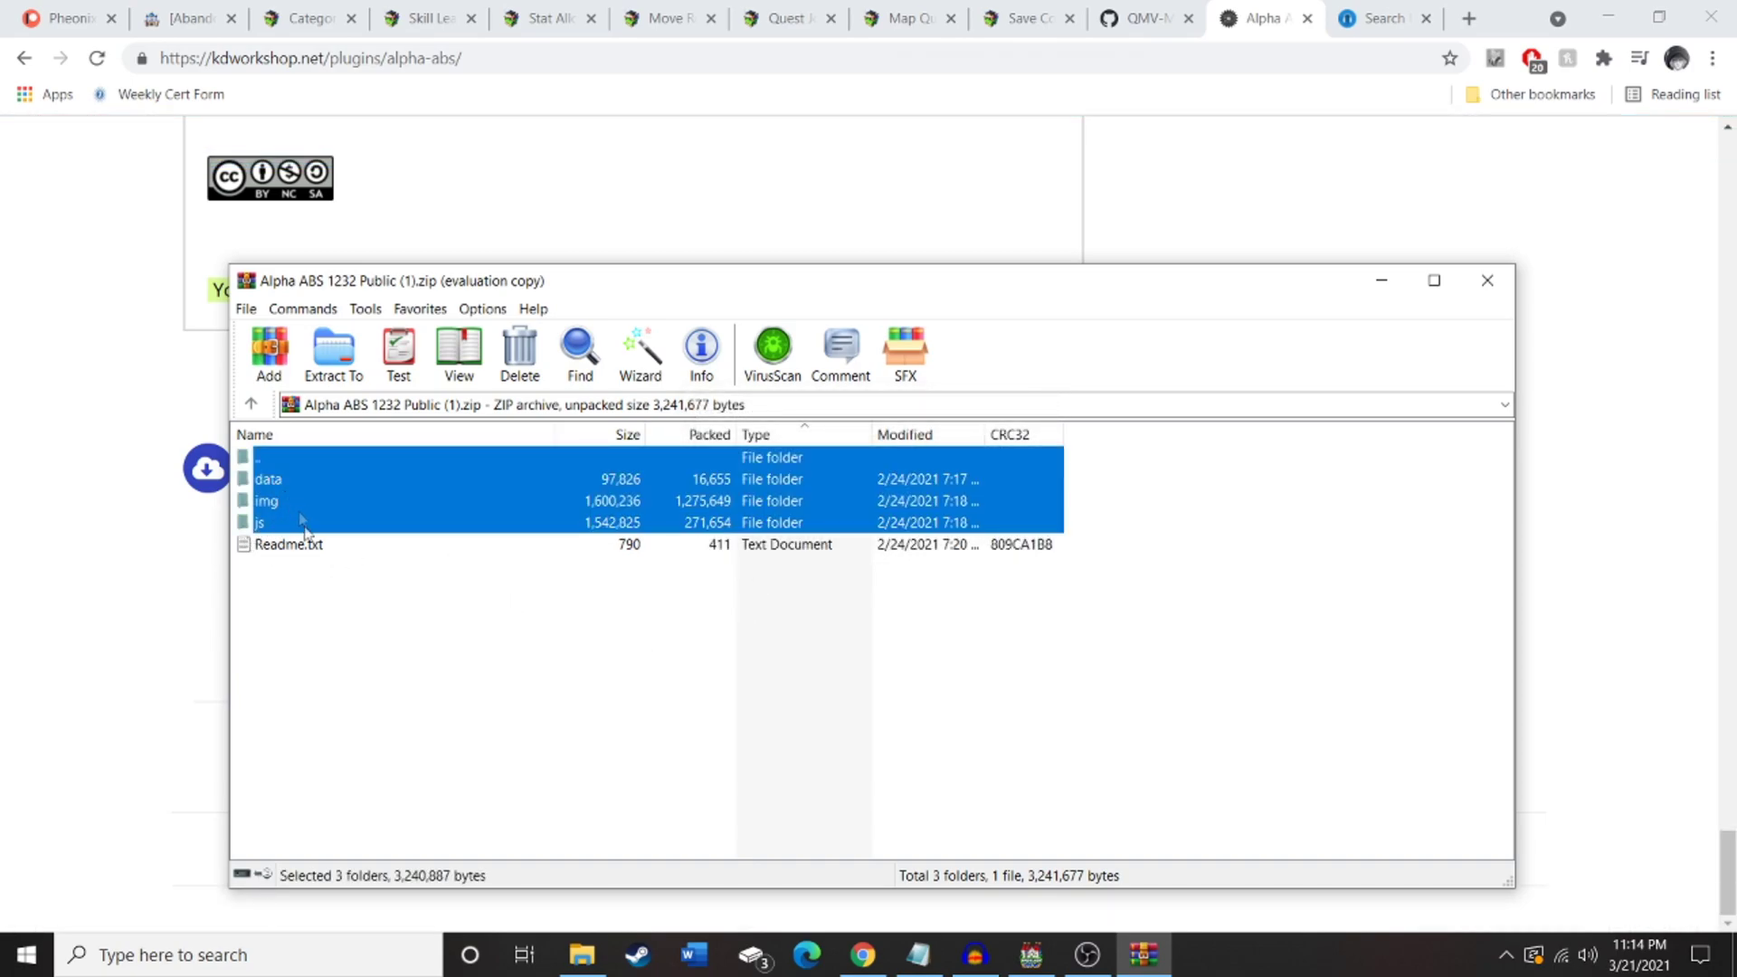
click(294, 556)
shift+click(274, 524)
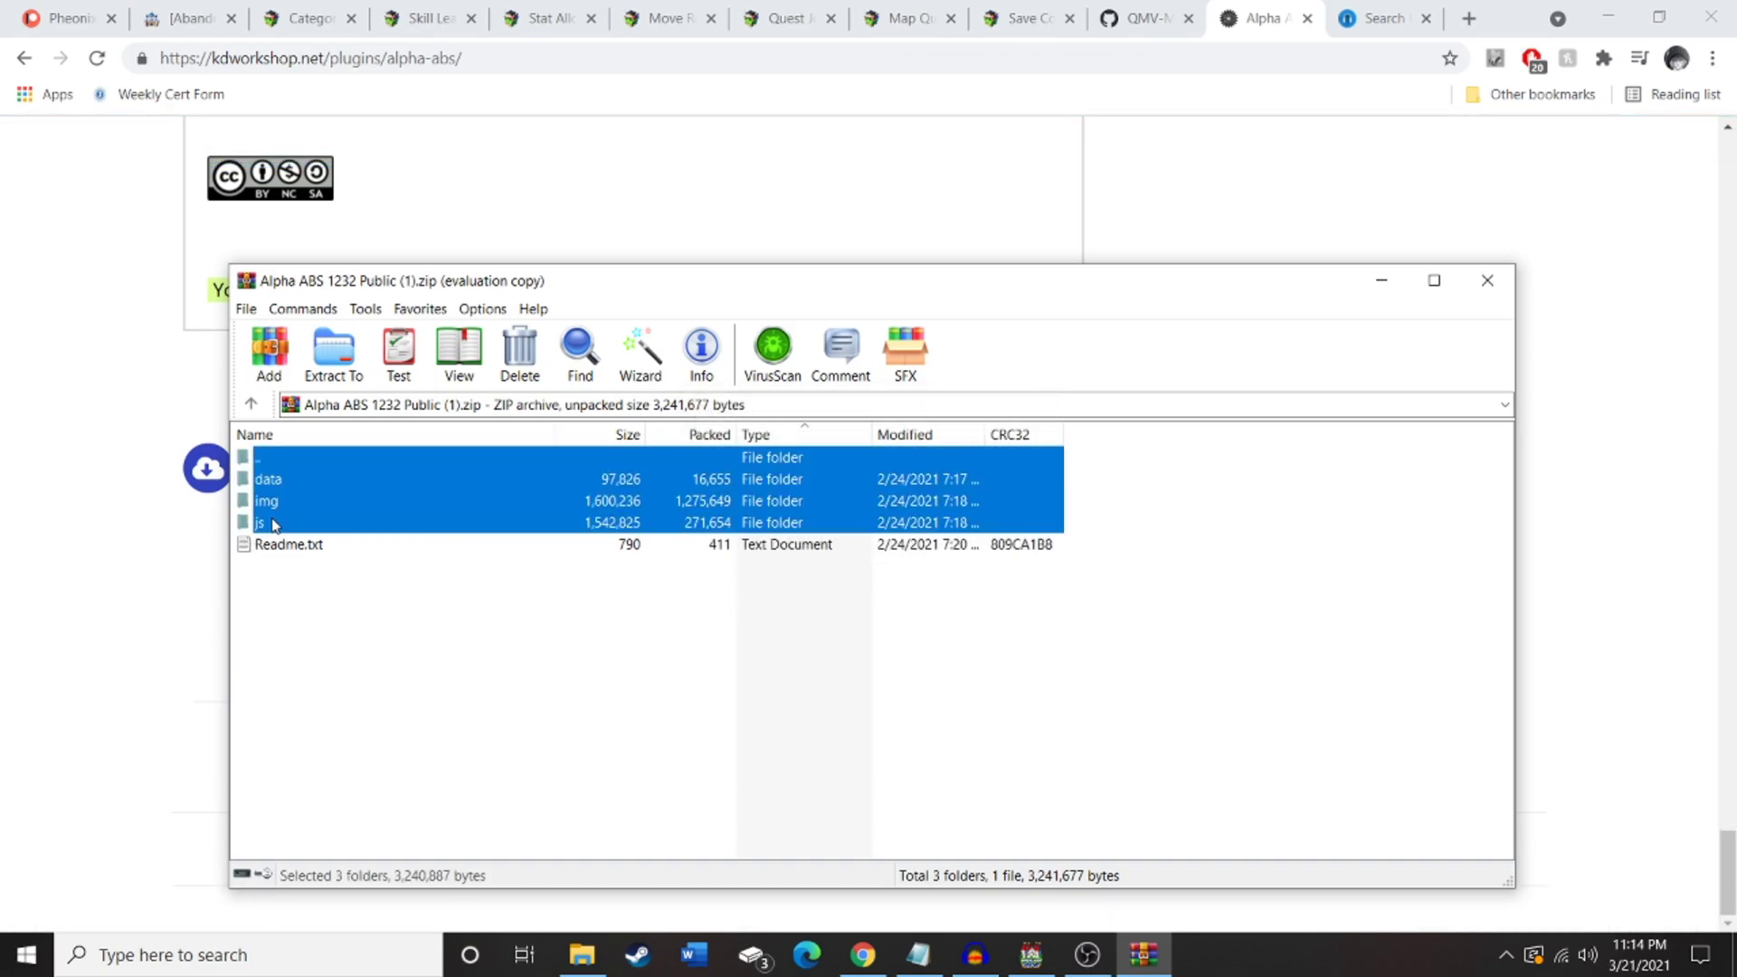
click(292, 588)
key(shift+Down)
key(shift+Down)
key(shift+Down)
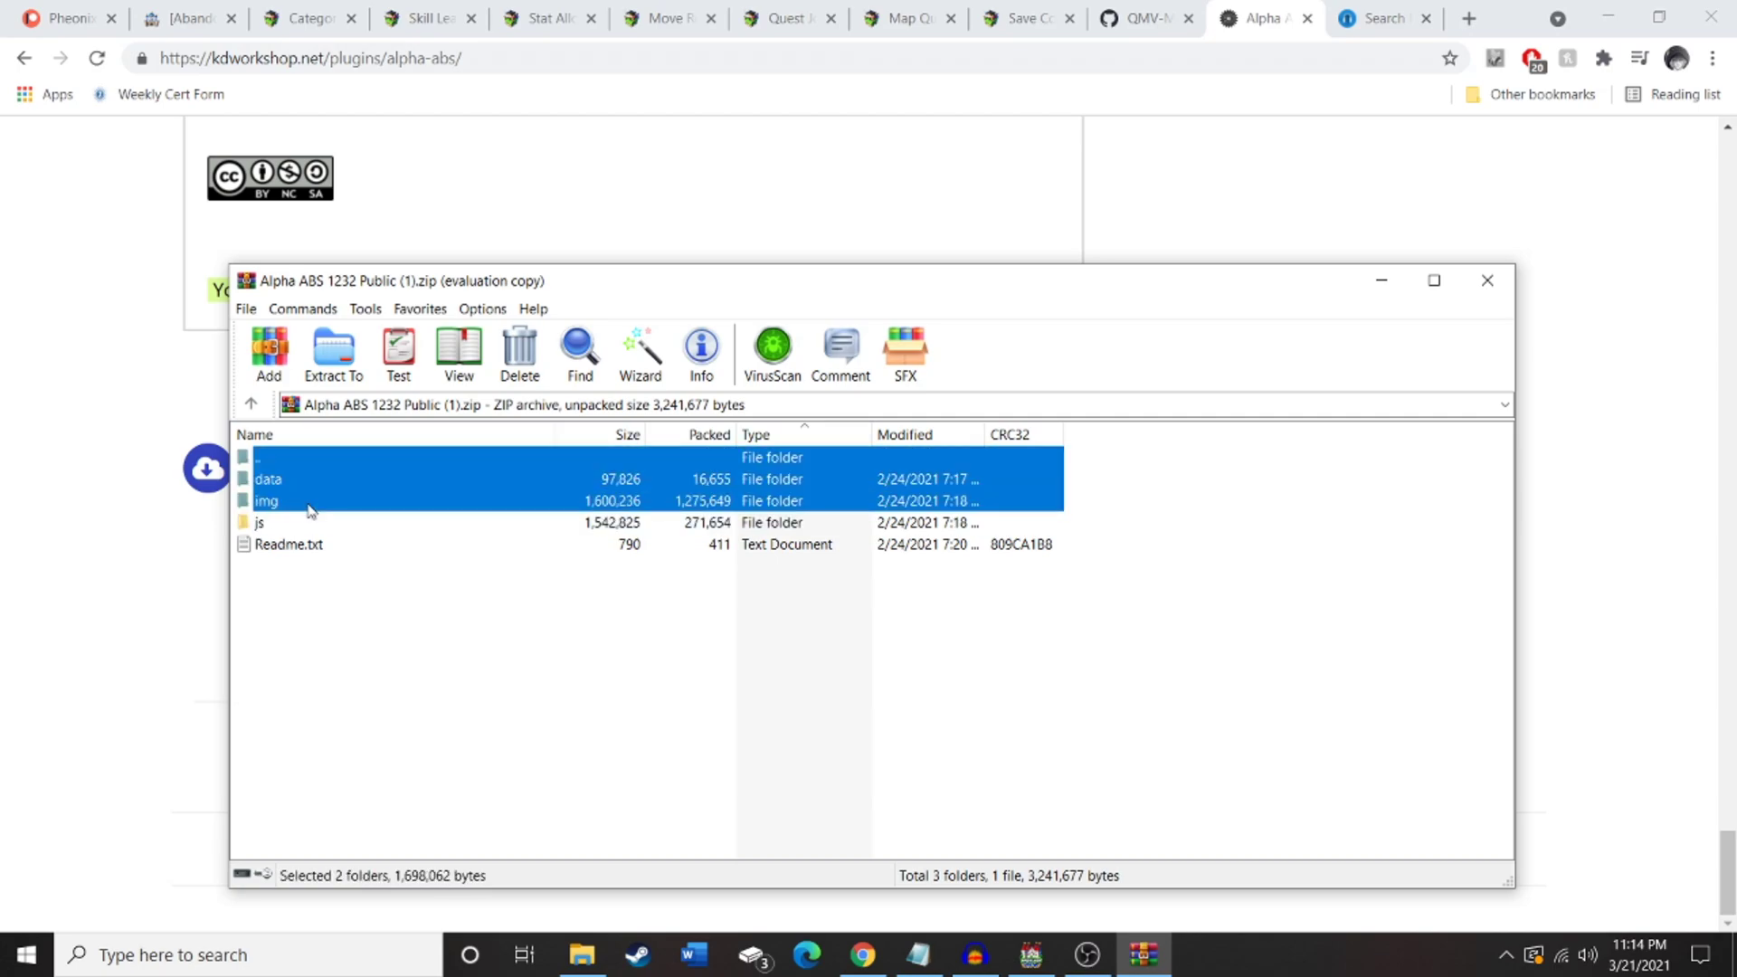
click(264, 465)
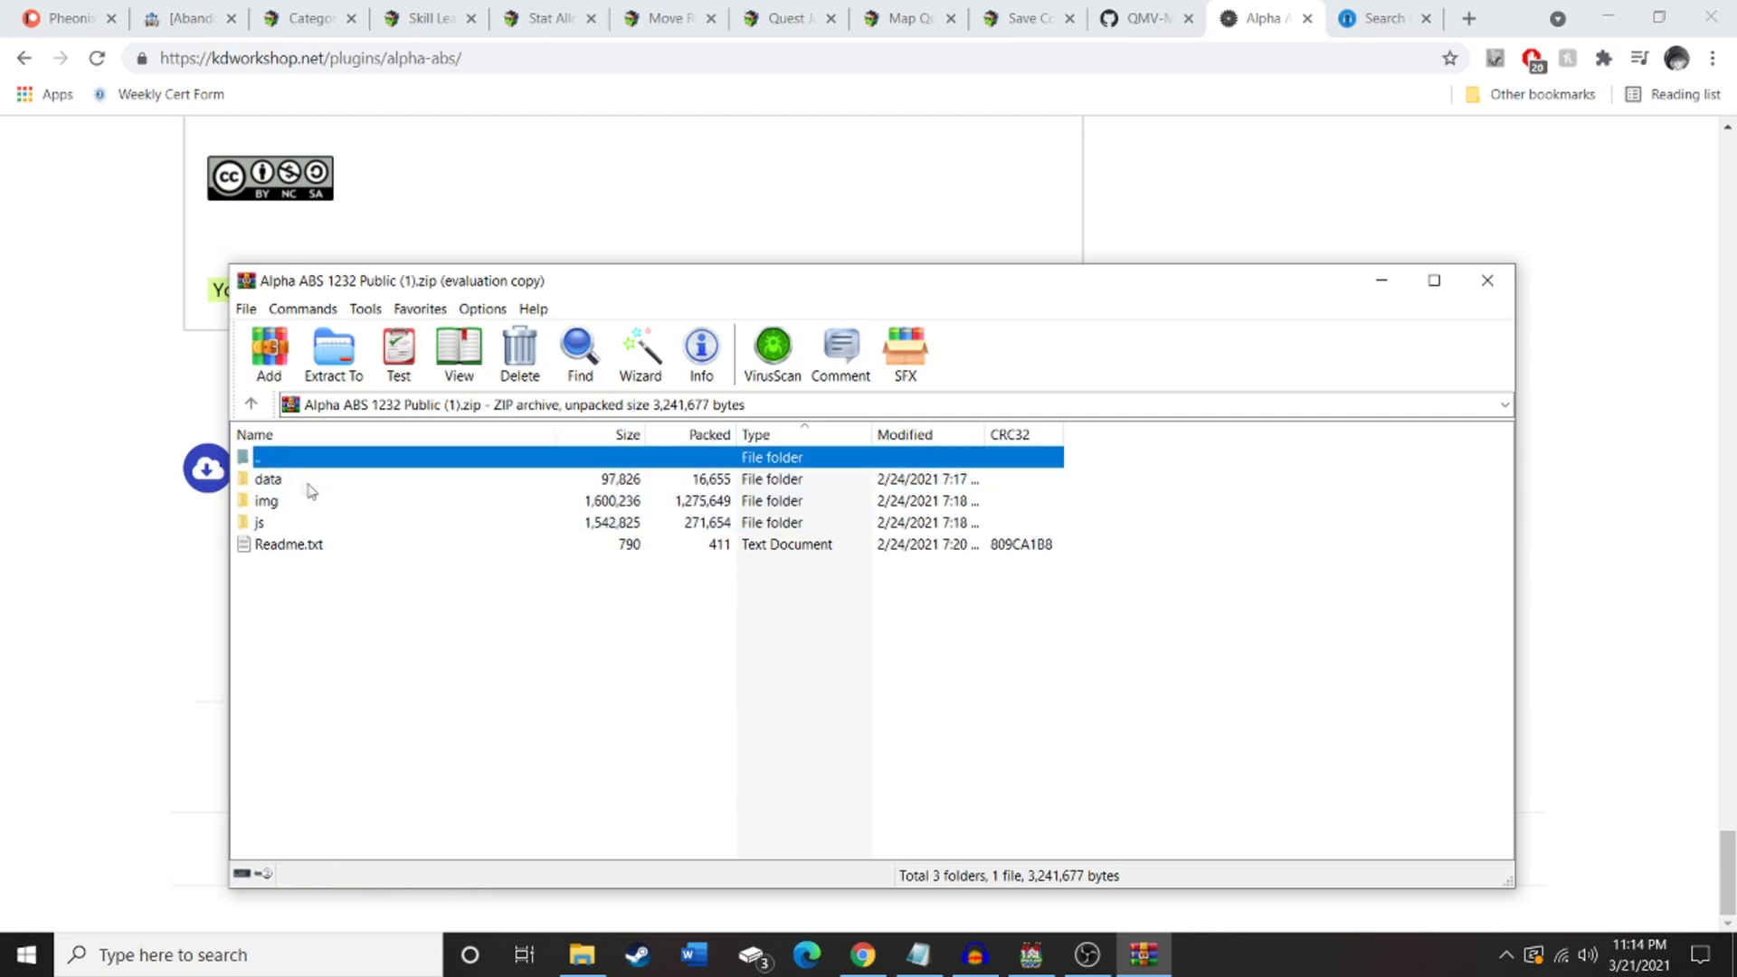
click(371, 588)
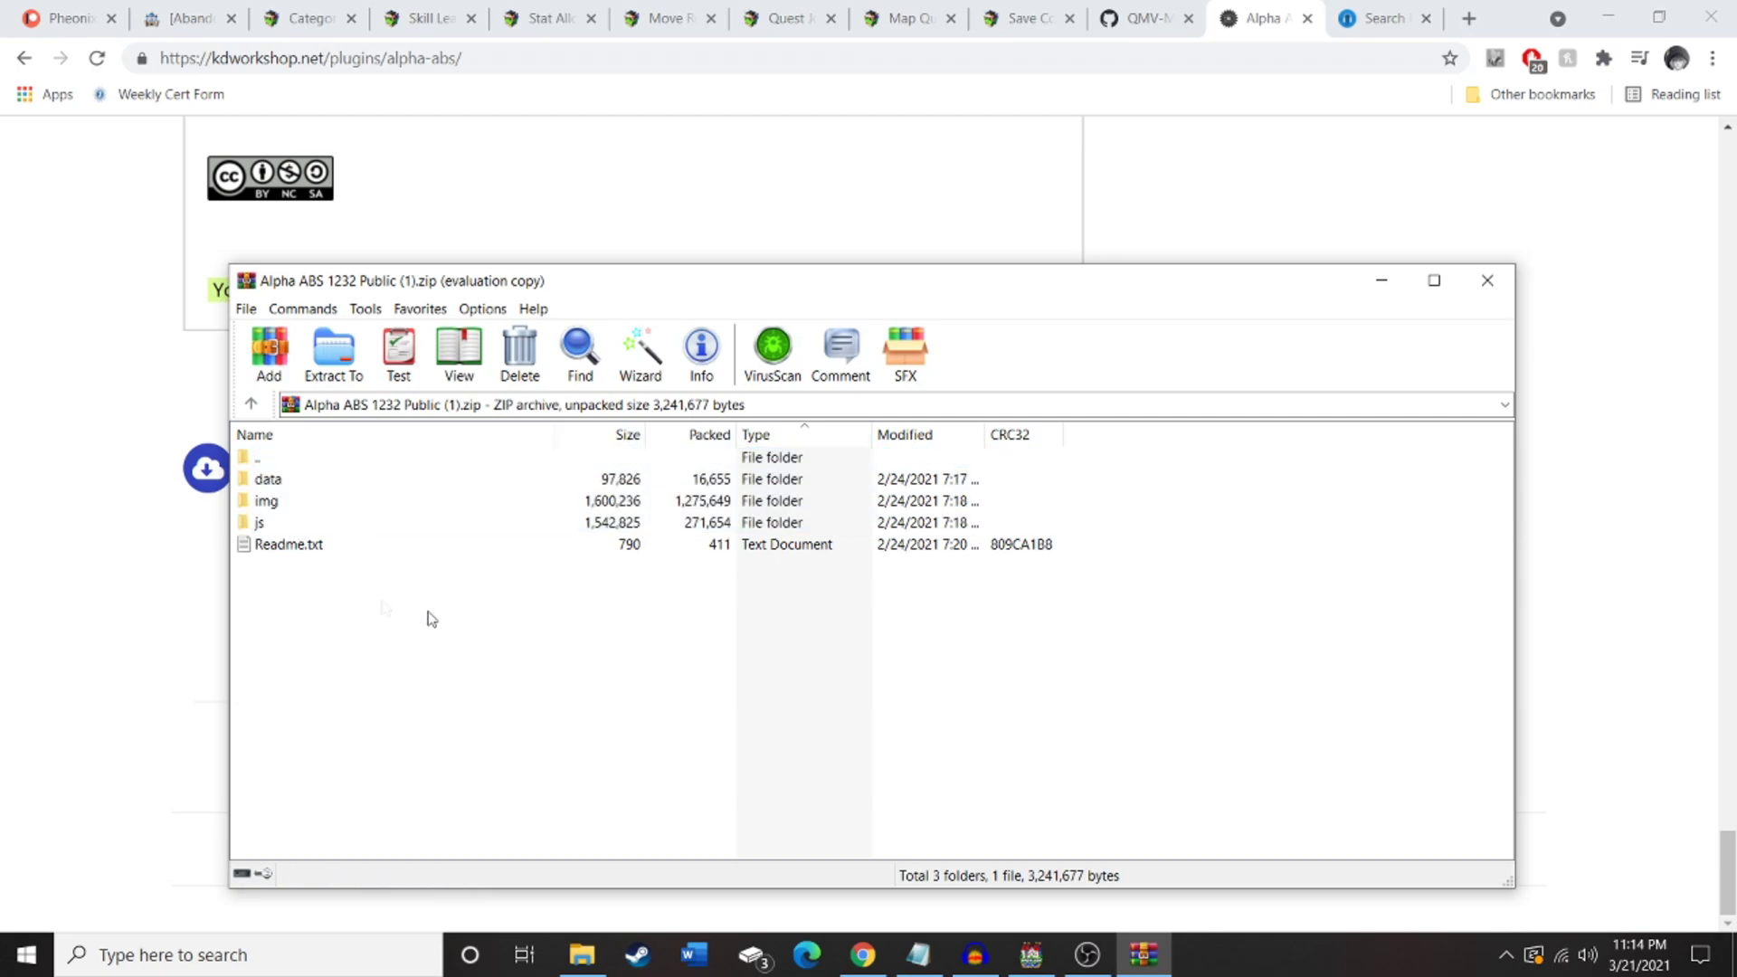
- View the NEw Tutorial Series project folder, then return to the Big City map in RPG Maker MV
click(581, 954)
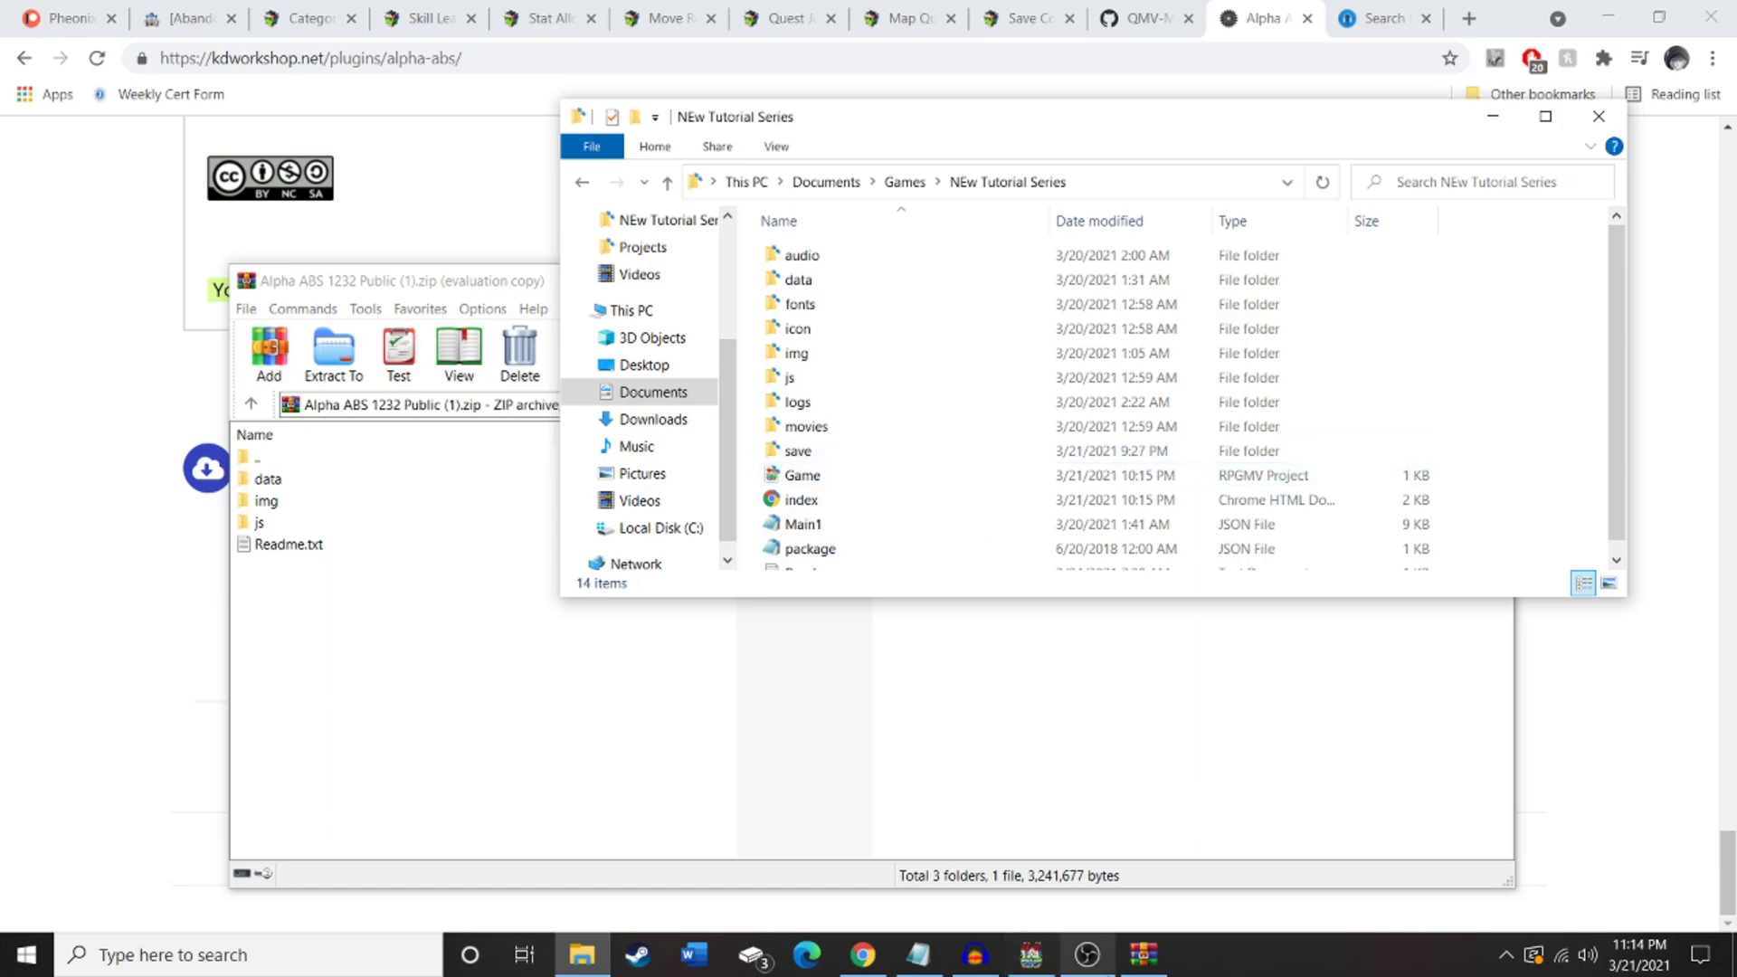
click(1030, 955)
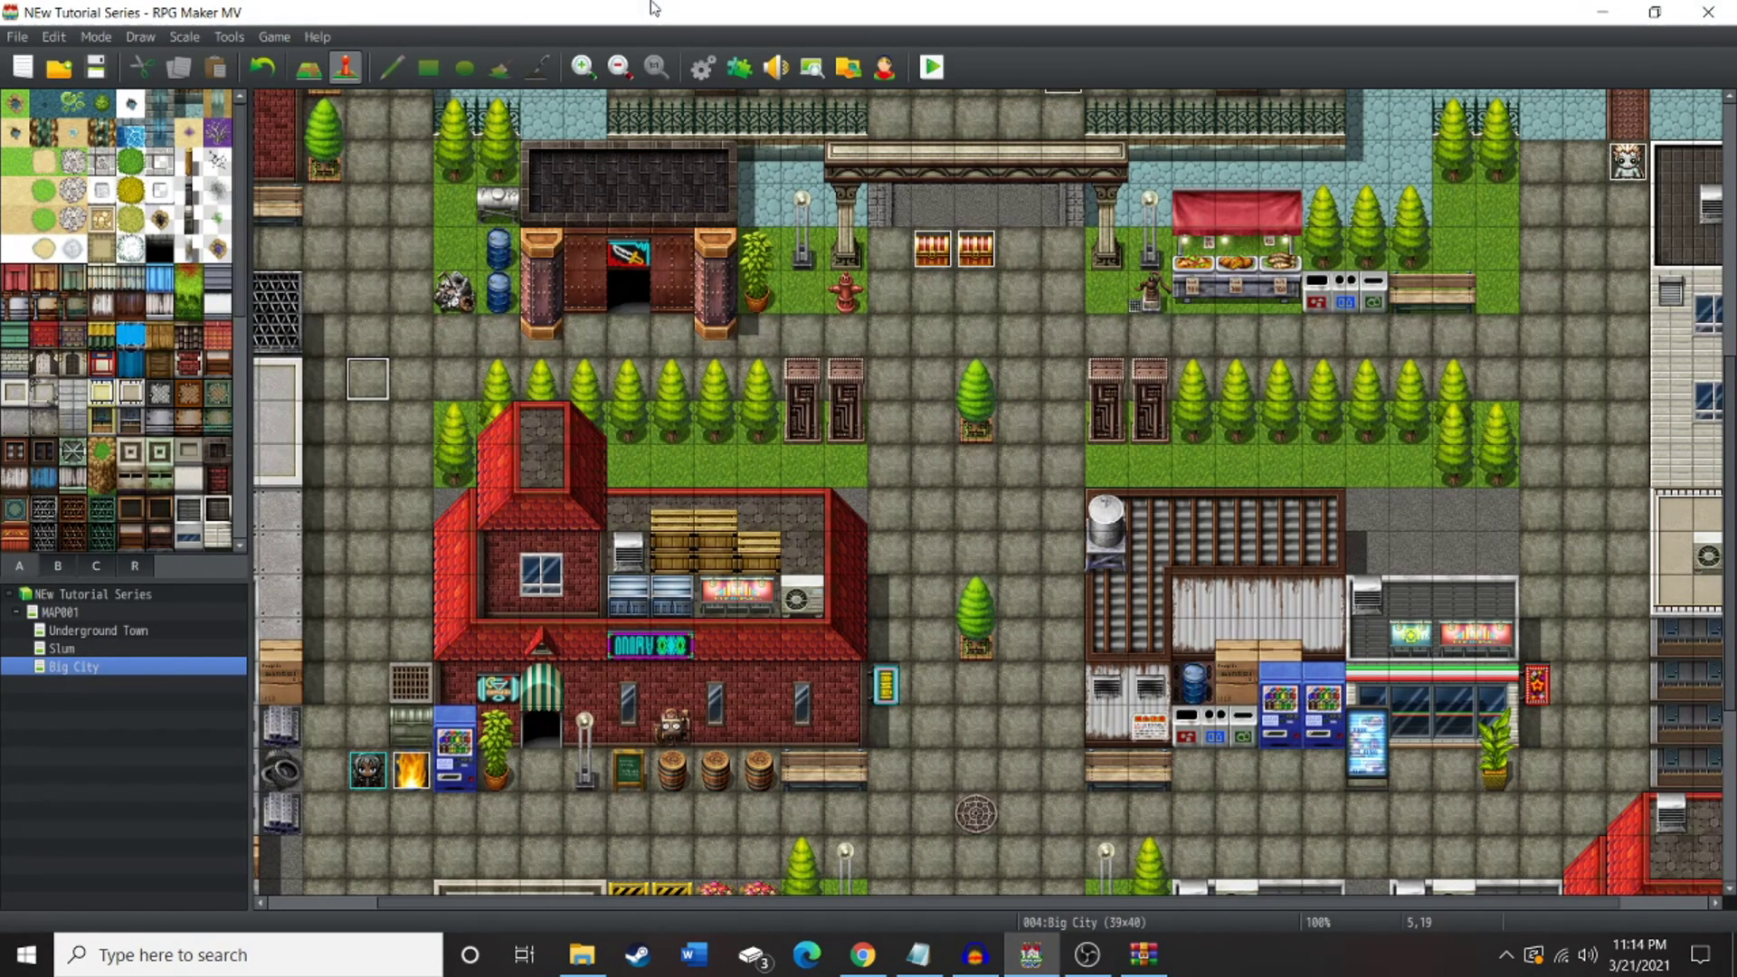
- Verify that QPlus, Alpha_ABS_build, YEP, AABSE and TerraxLighting plugins are ON, then close the Plugin Manager
click(743, 68)
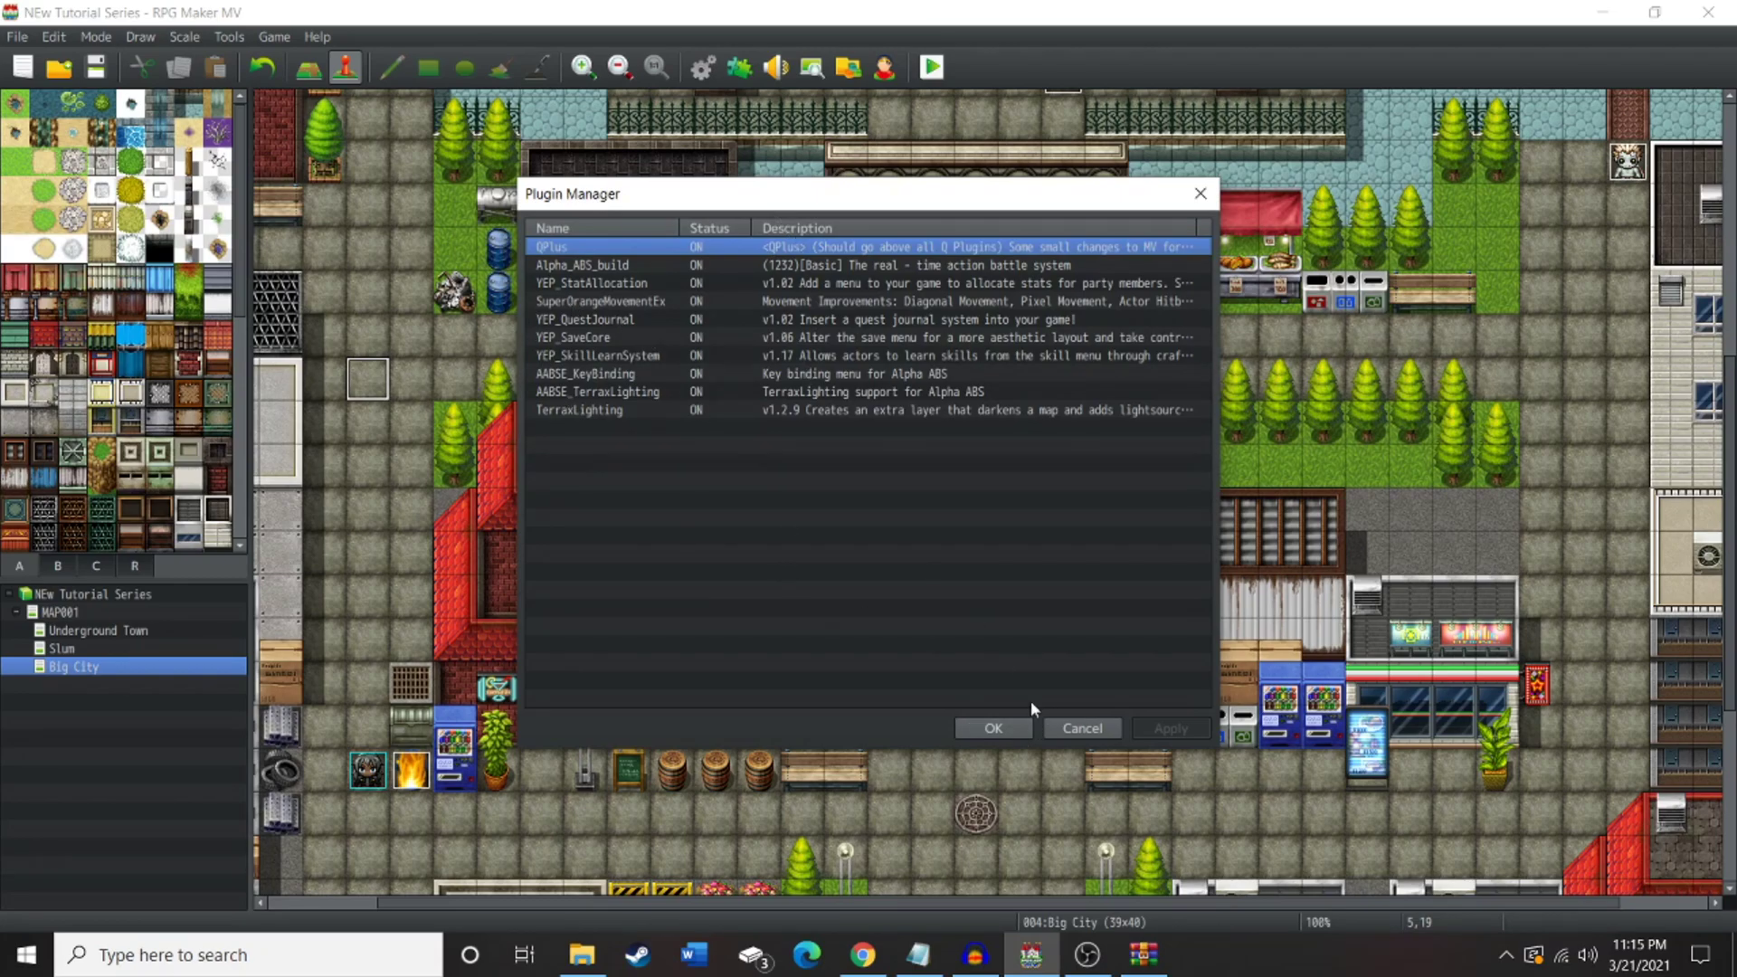
click(1006, 726)
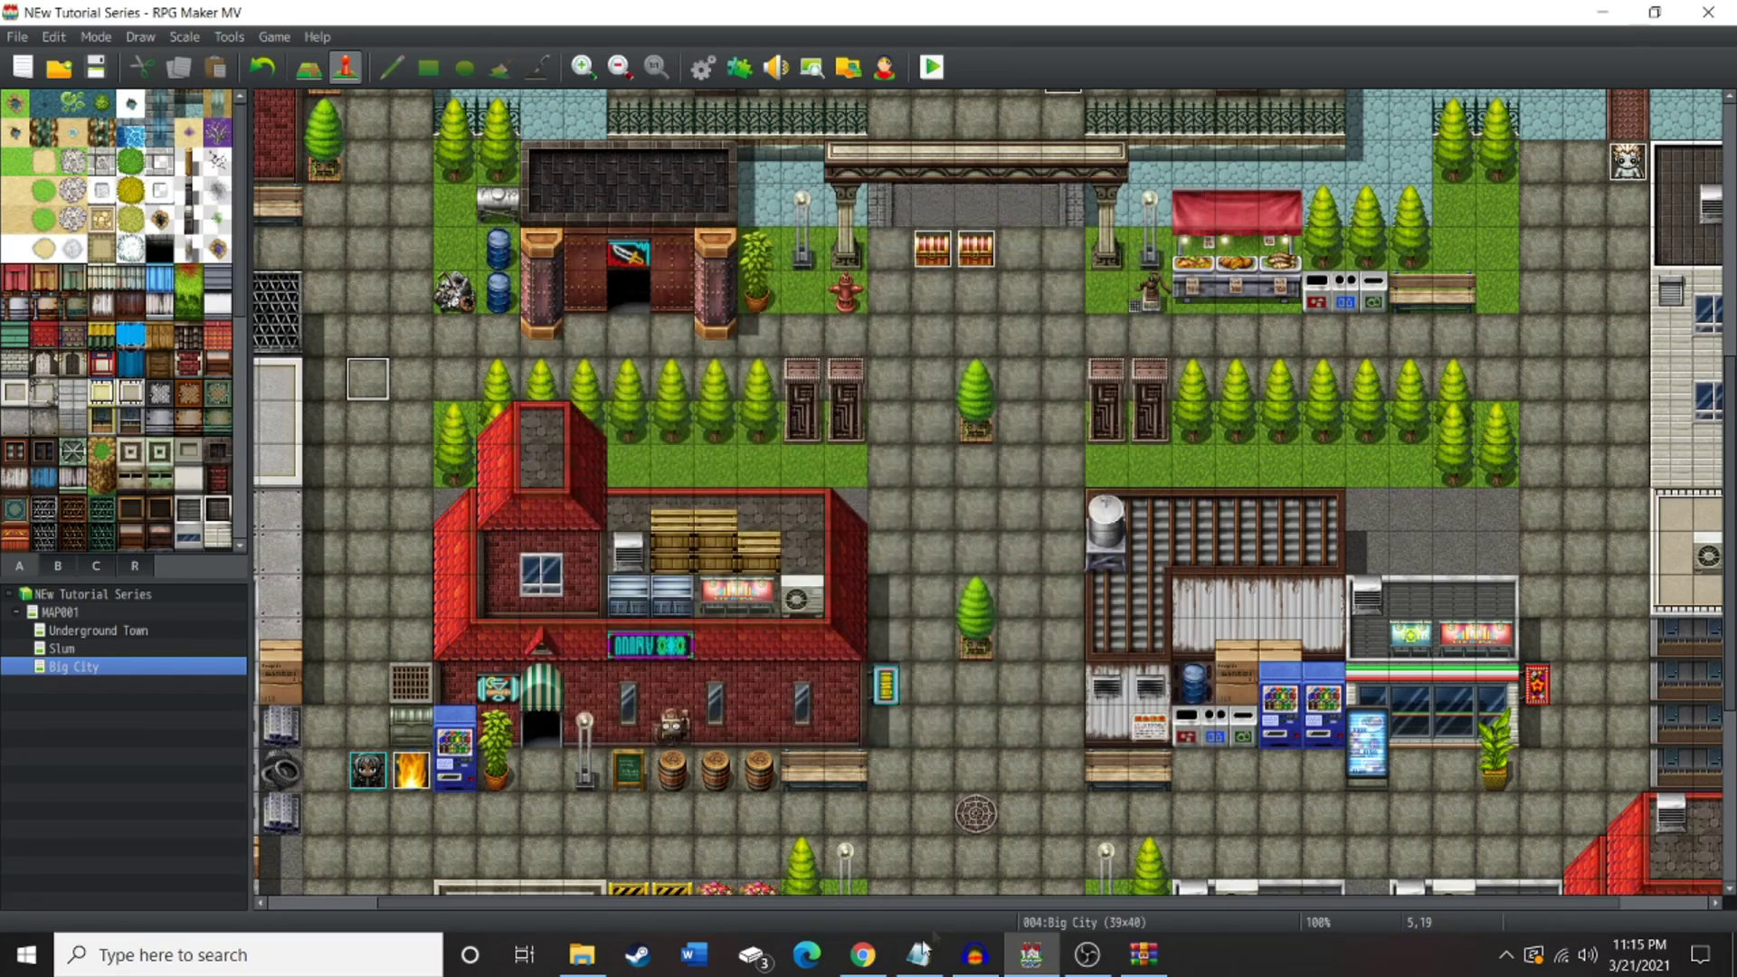
- Browse the Stat Allocation and Skill Learn System wiki pages in Chrome
click(859, 959)
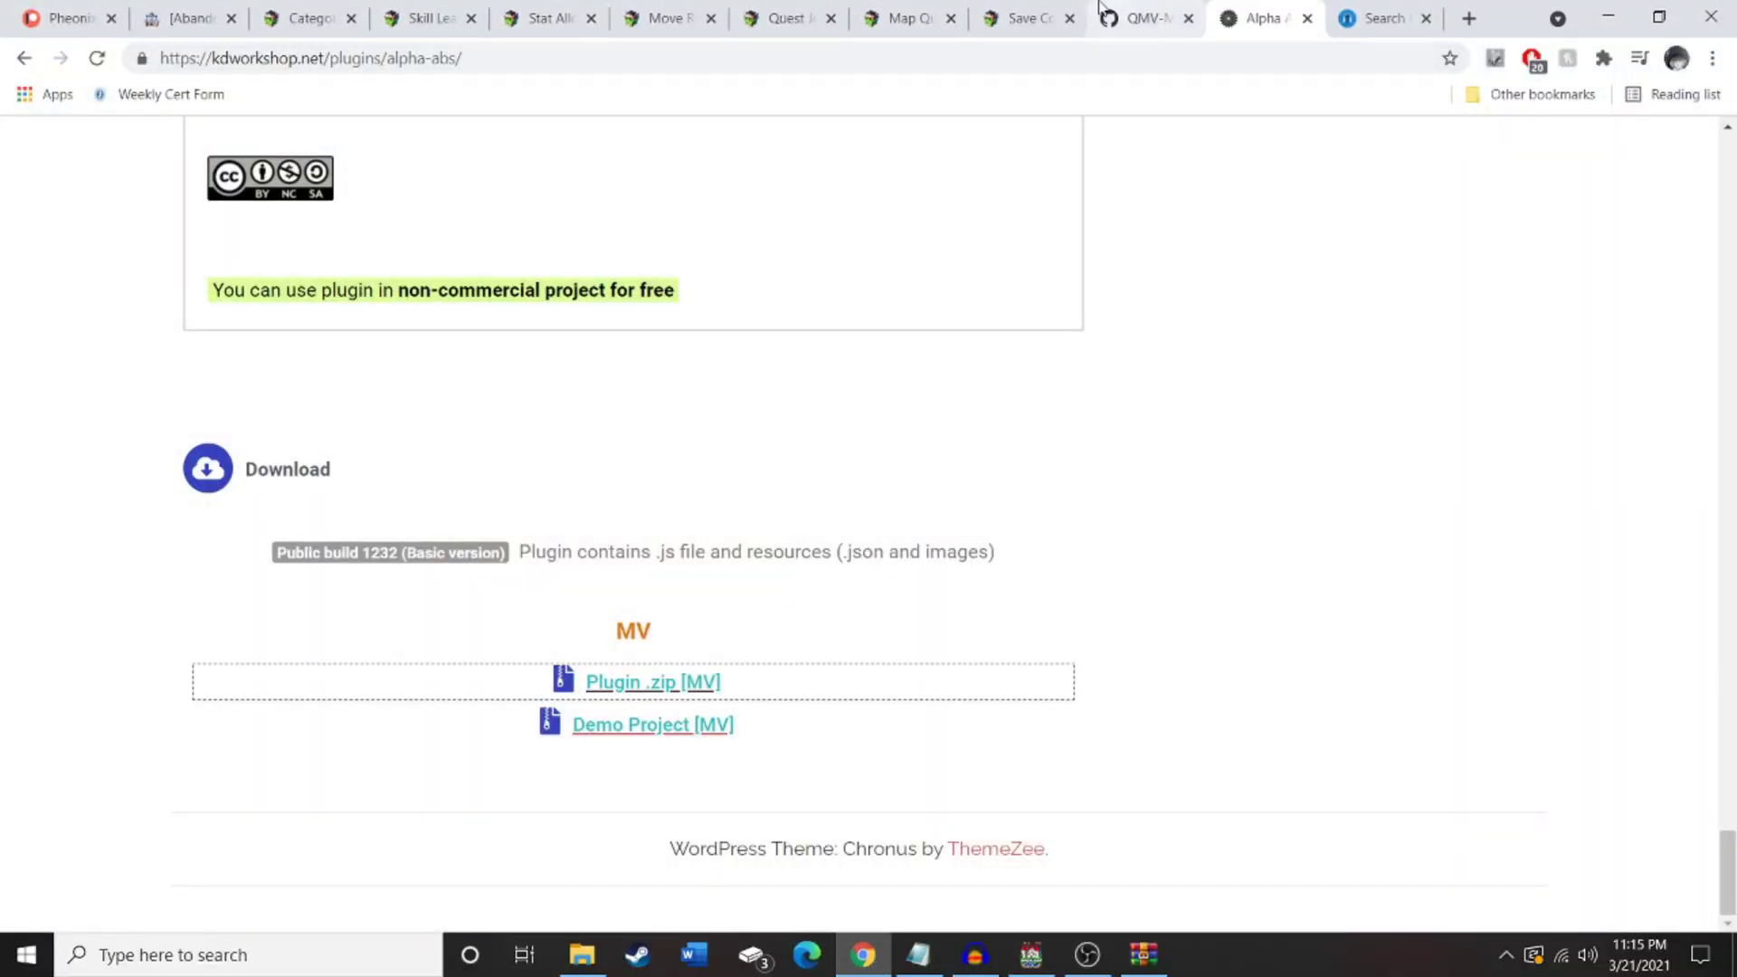
click(561, 7)
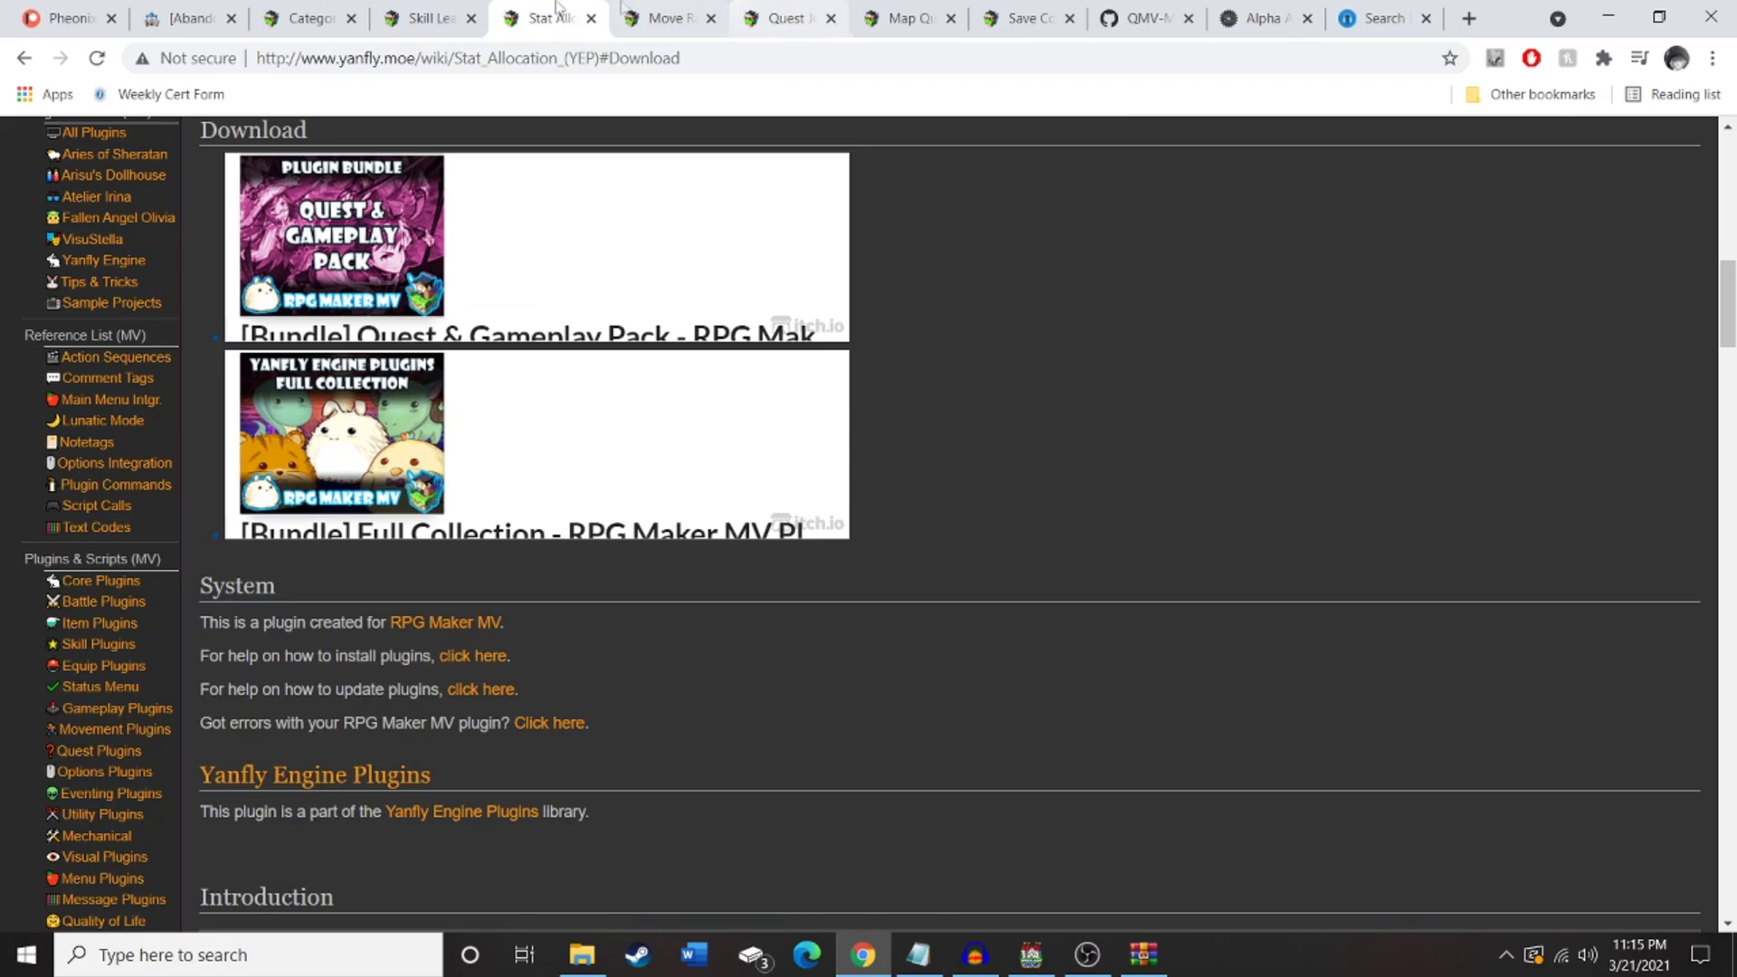
click(418, 11)
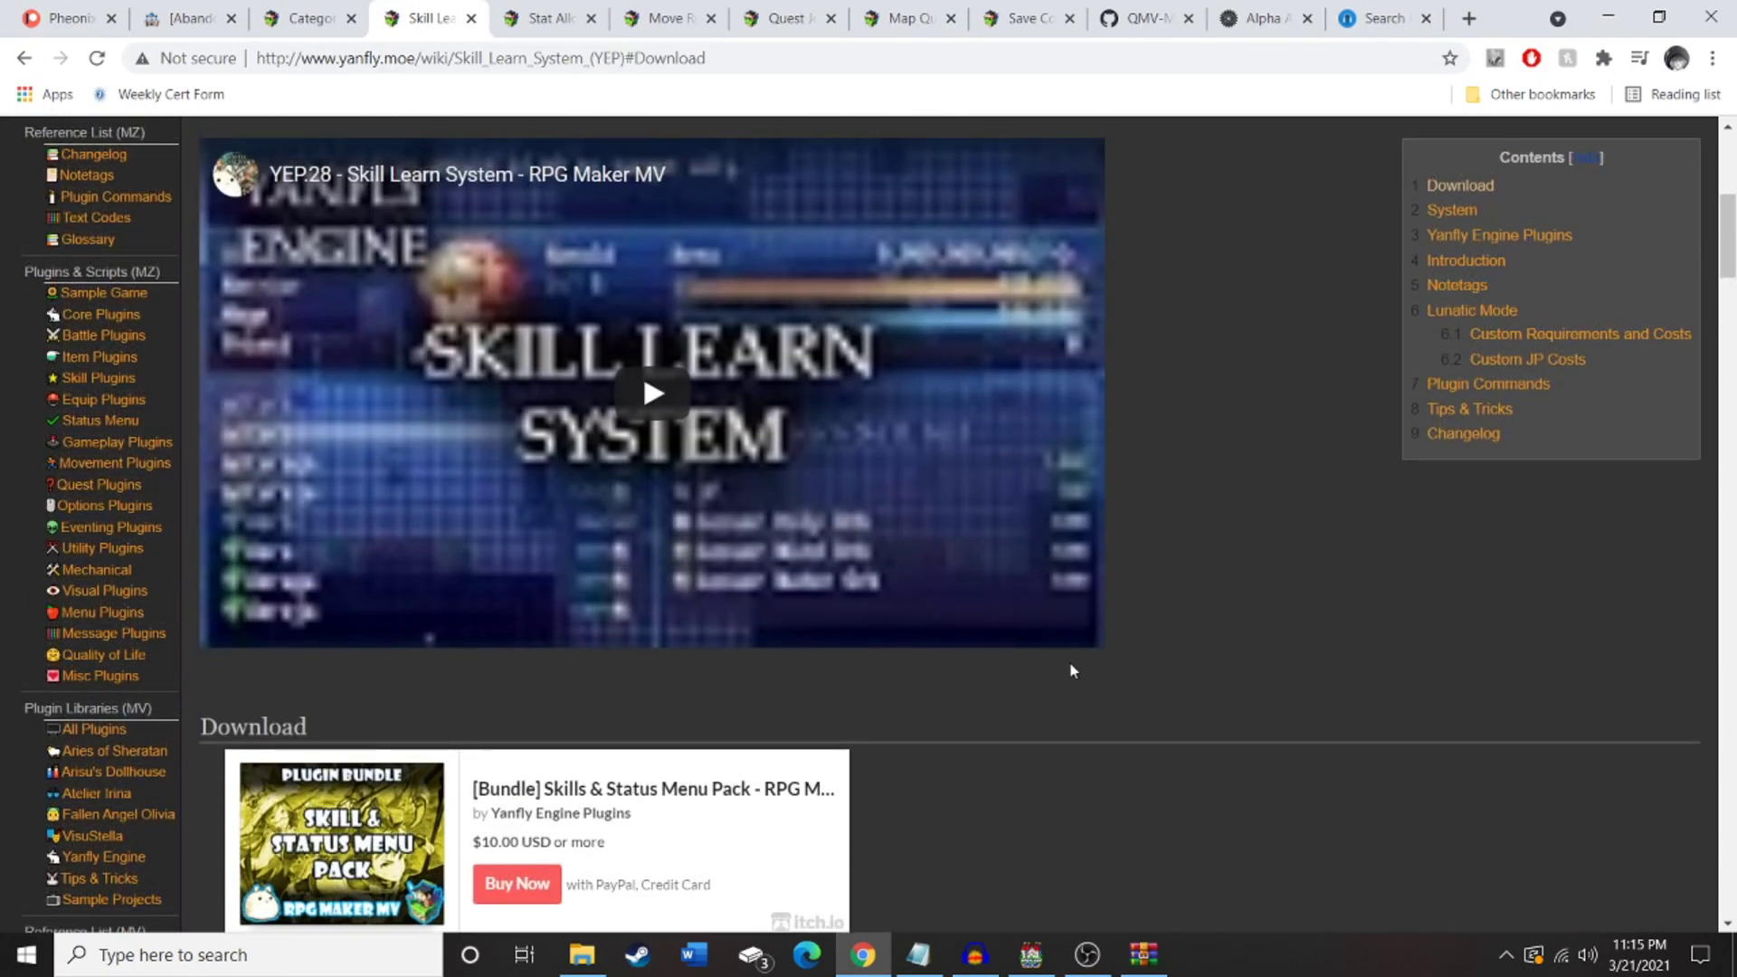
scroll(1071, 671, up, 2)
scroll(1071, 670, down, 5)
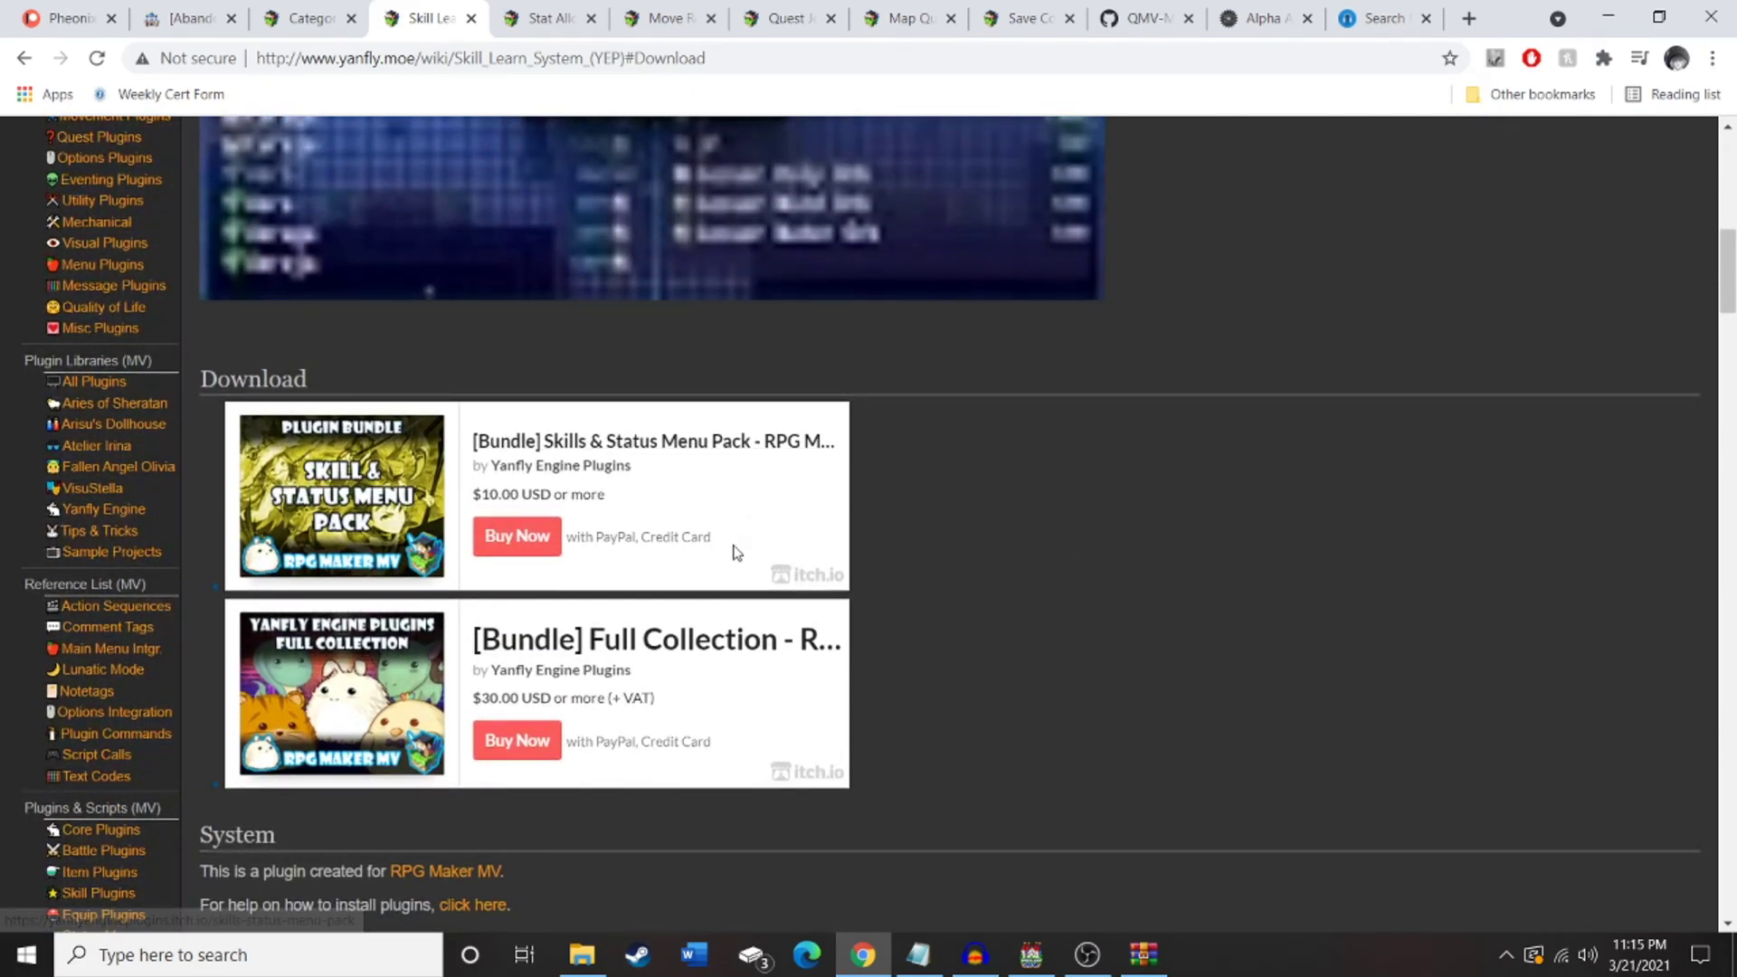
- Download the Free Starter Pack from the Quest Journal System page and bring the Alpha ABS zip back up
click(785, 18)
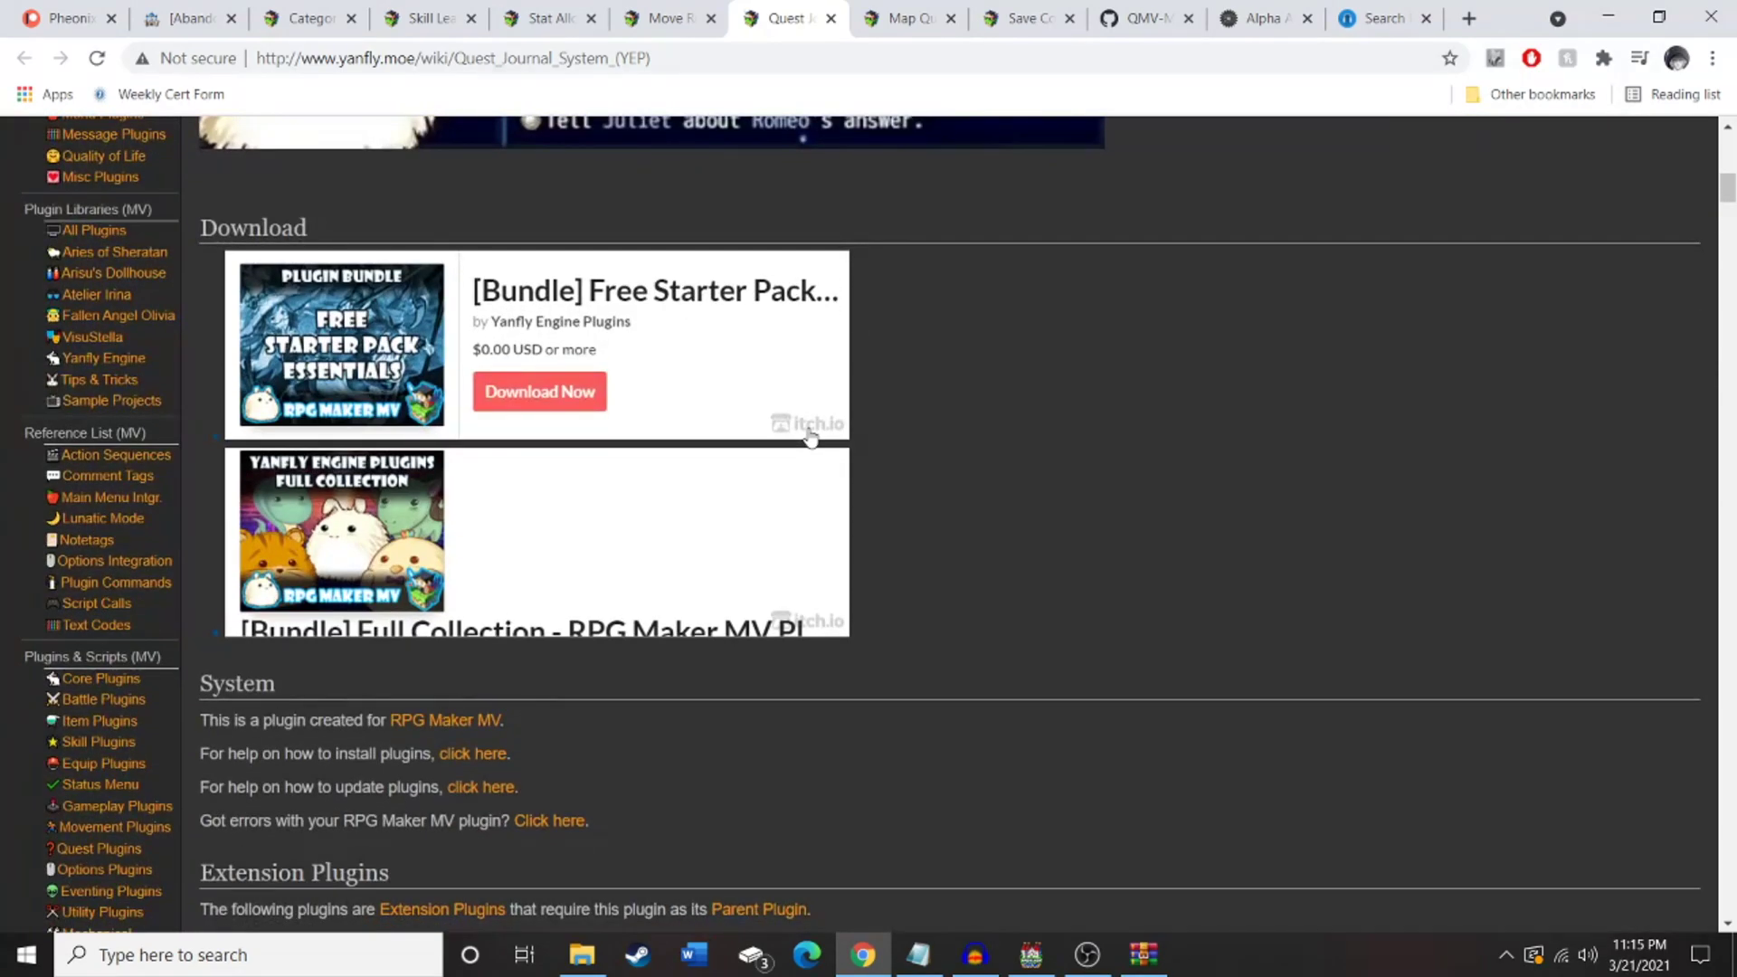
click(577, 393)
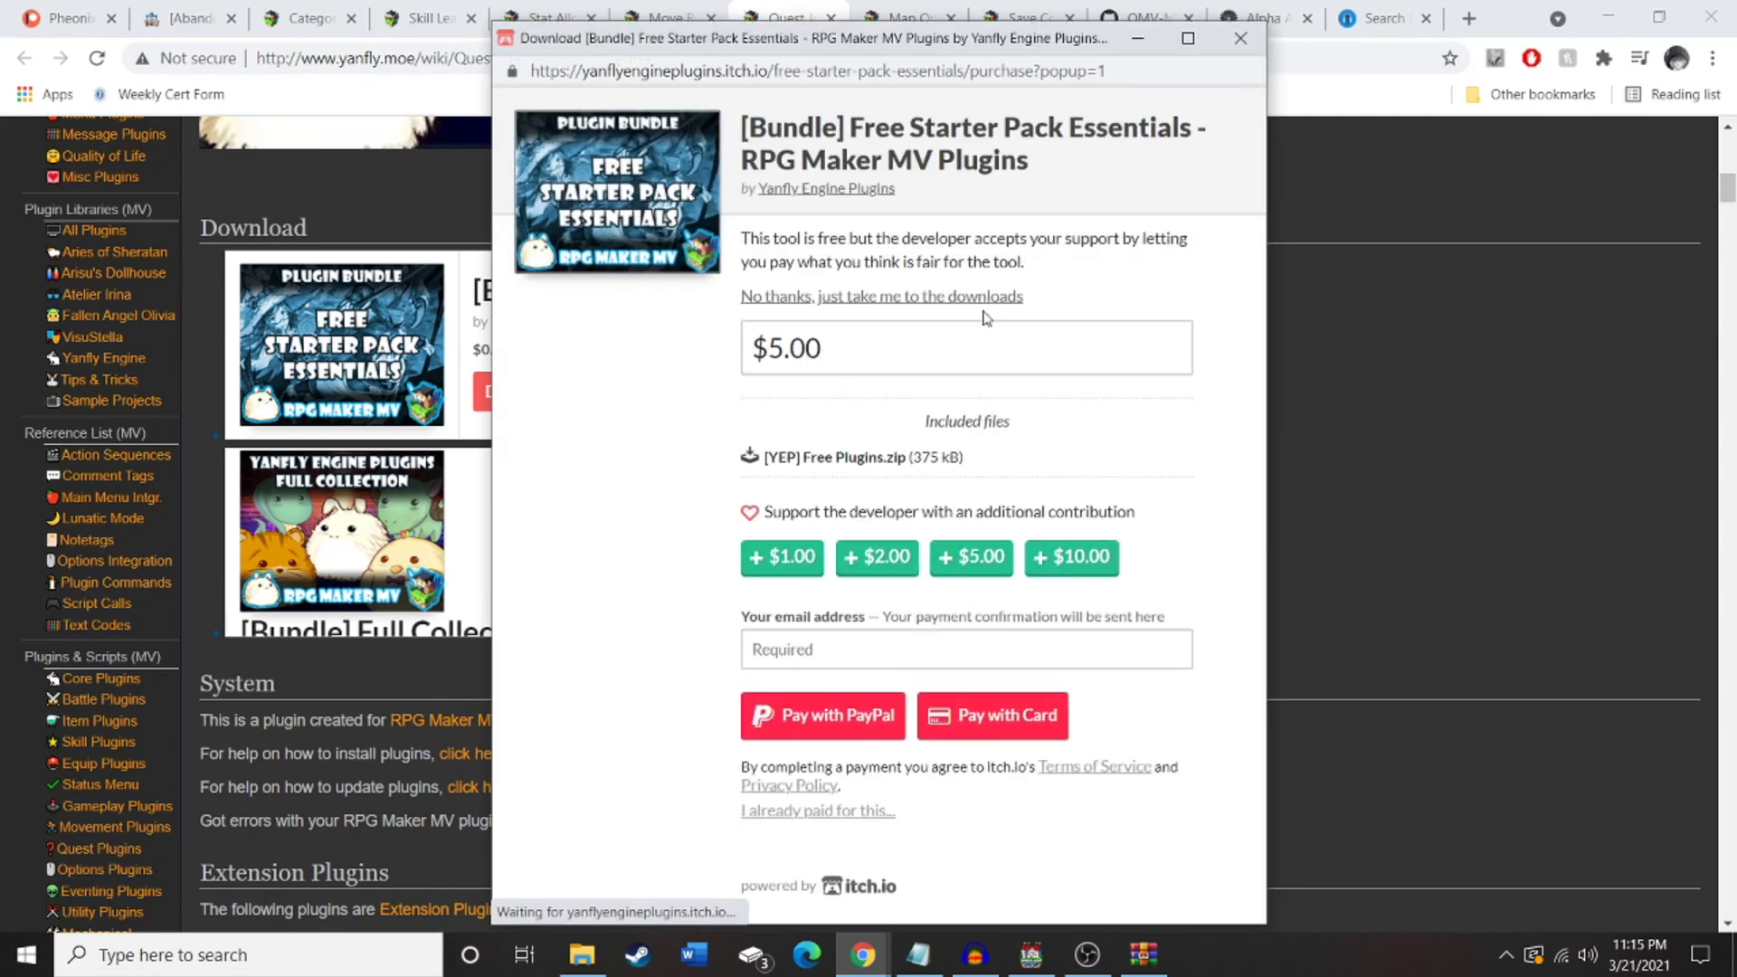
click(1241, 38)
click(1143, 954)
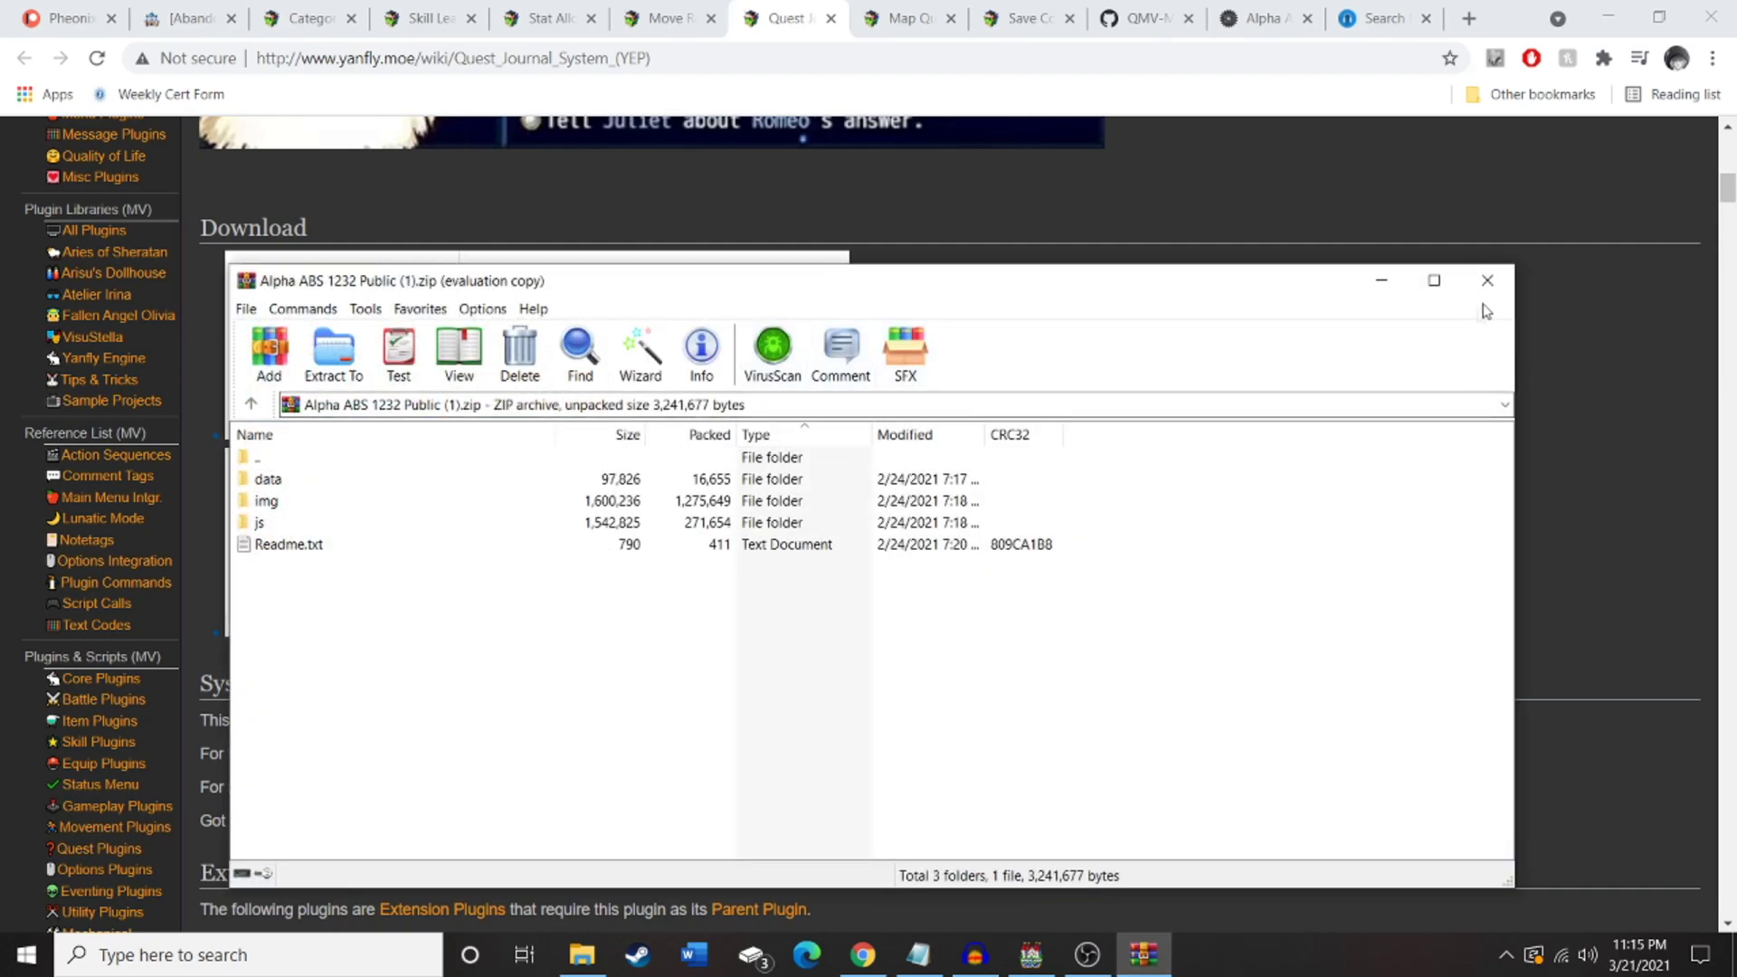
- Close the Alpha ABS archive, open the [YEP] Free Plugins.zip download, and dismiss the licence reminder
click(1486, 280)
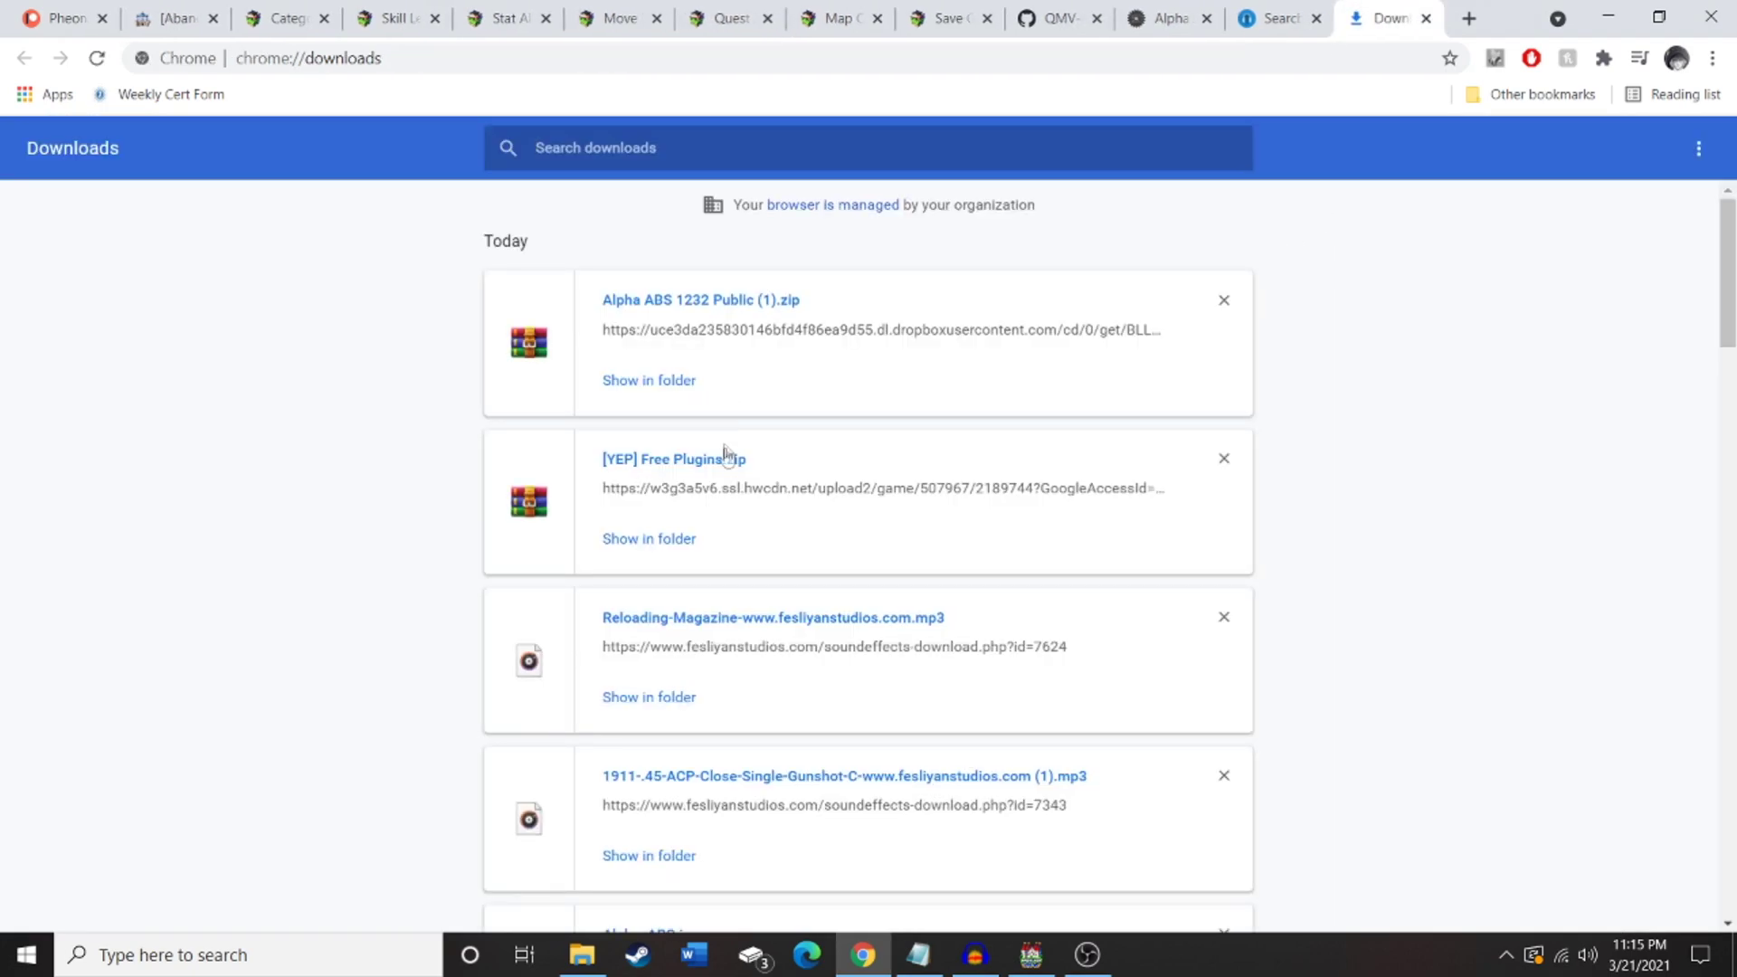
click(727, 457)
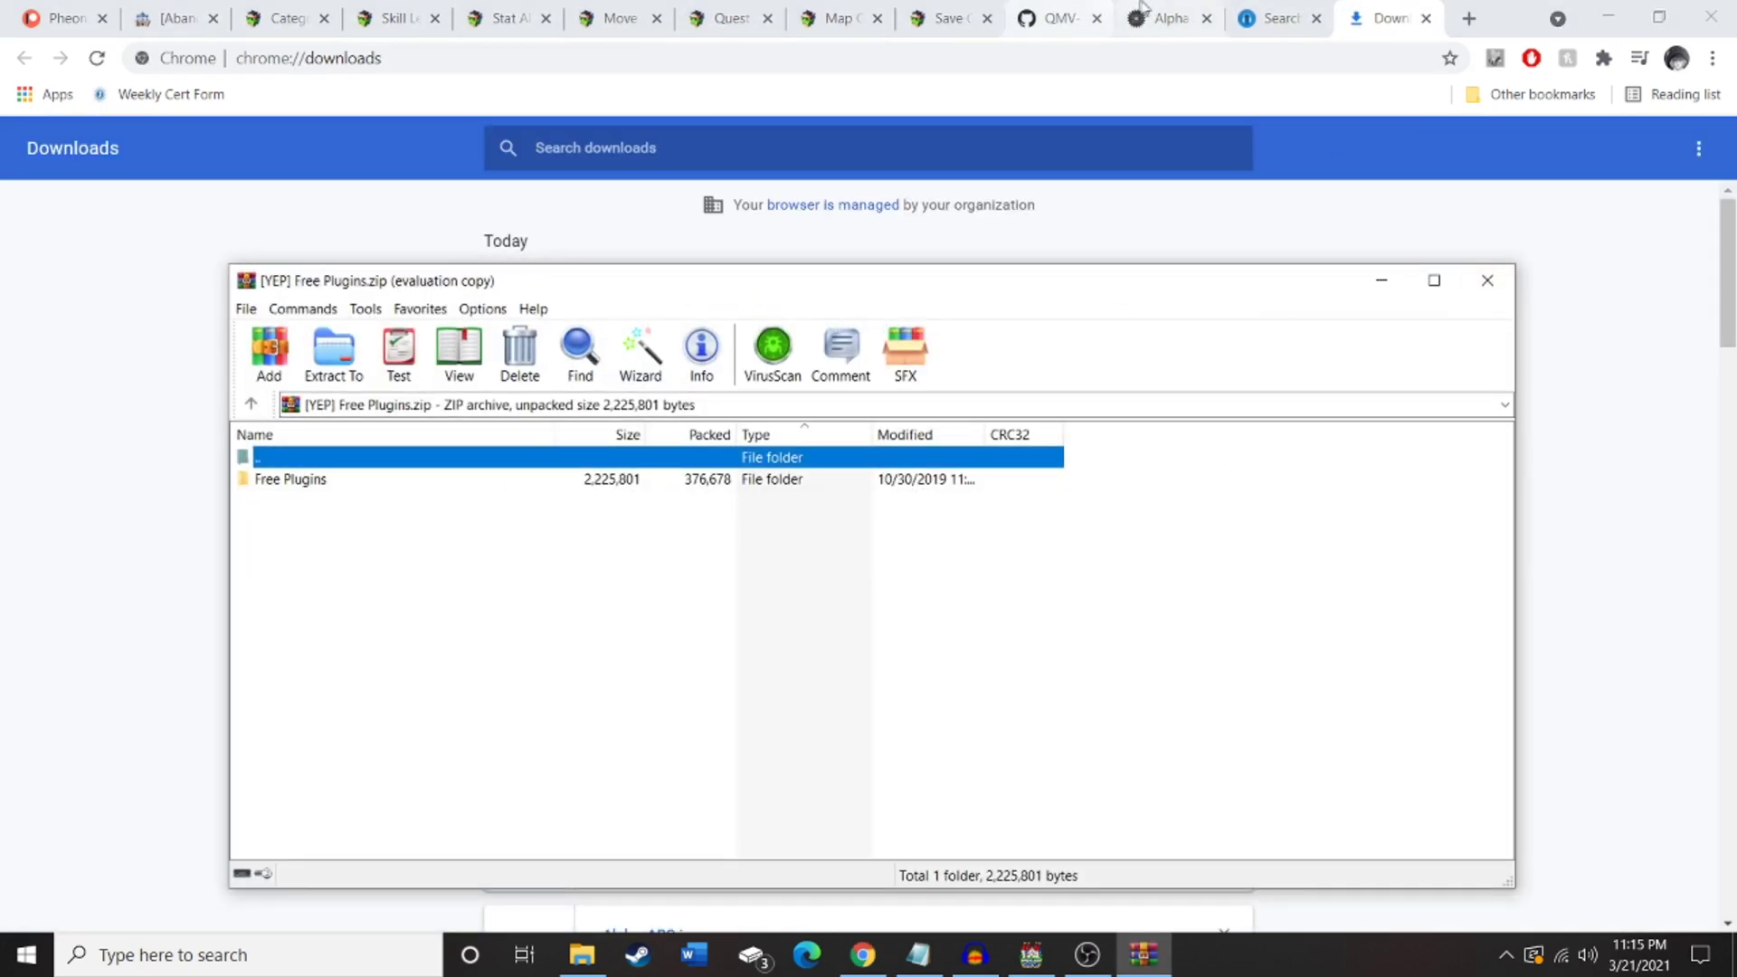
click(1144, 16)
click(959, 17)
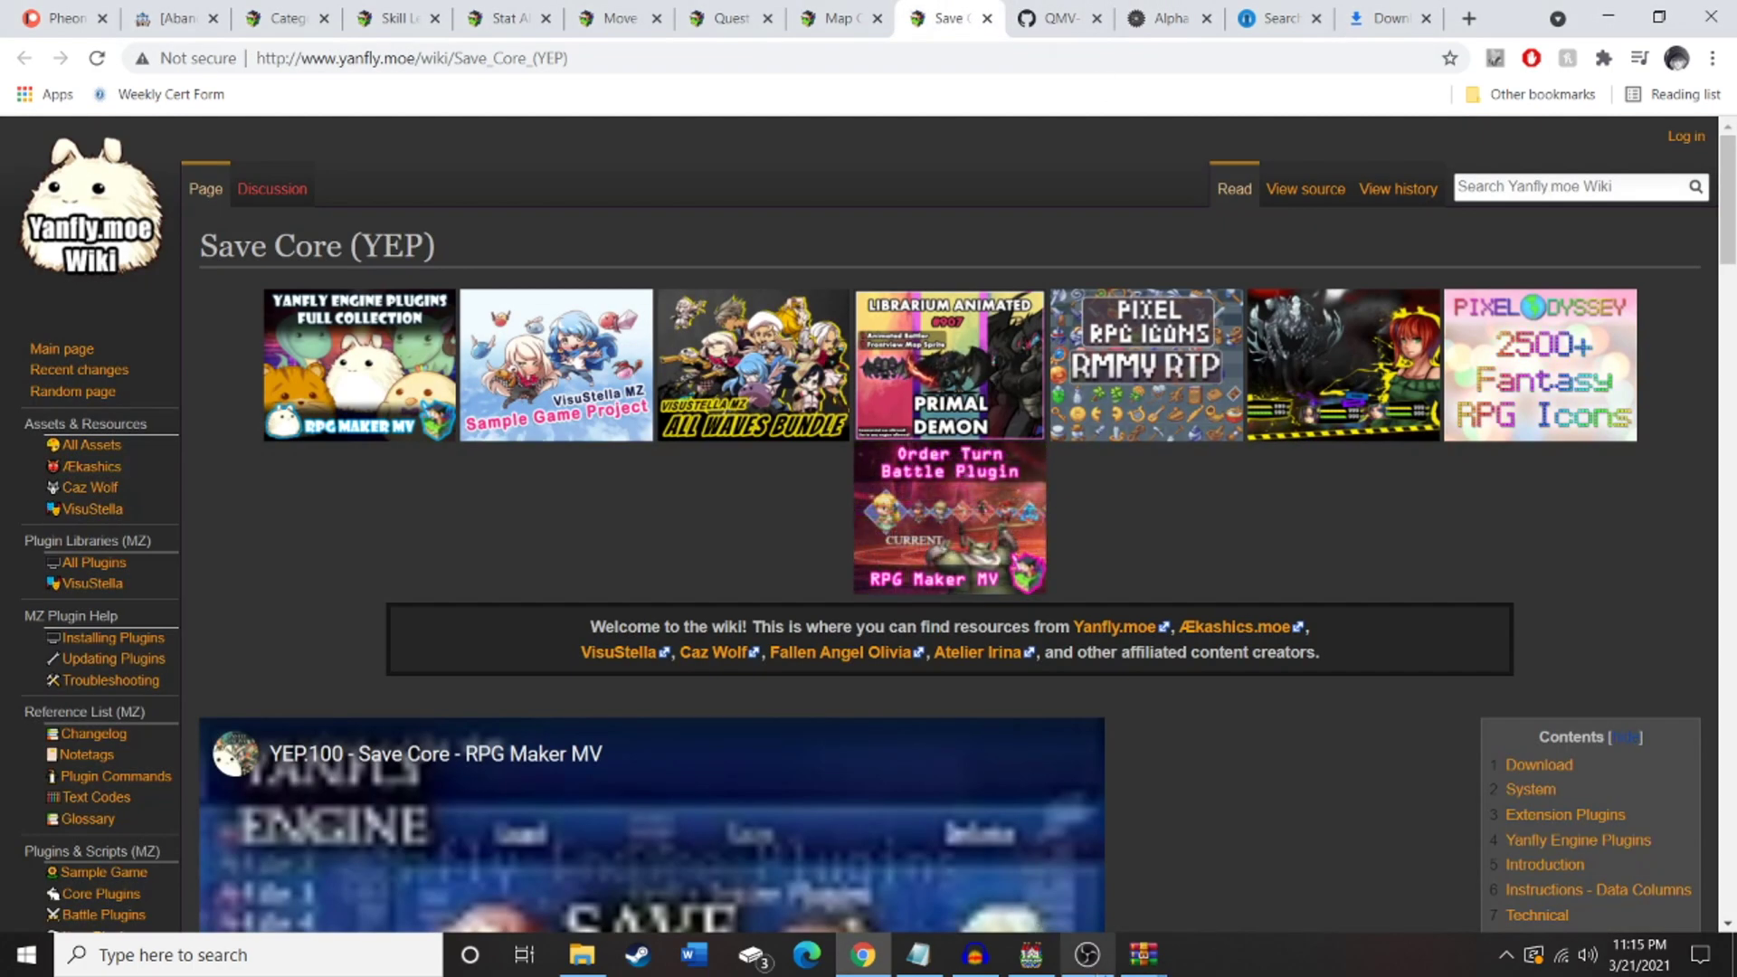
mouse_move(1144, 954)
click(1267, 859)
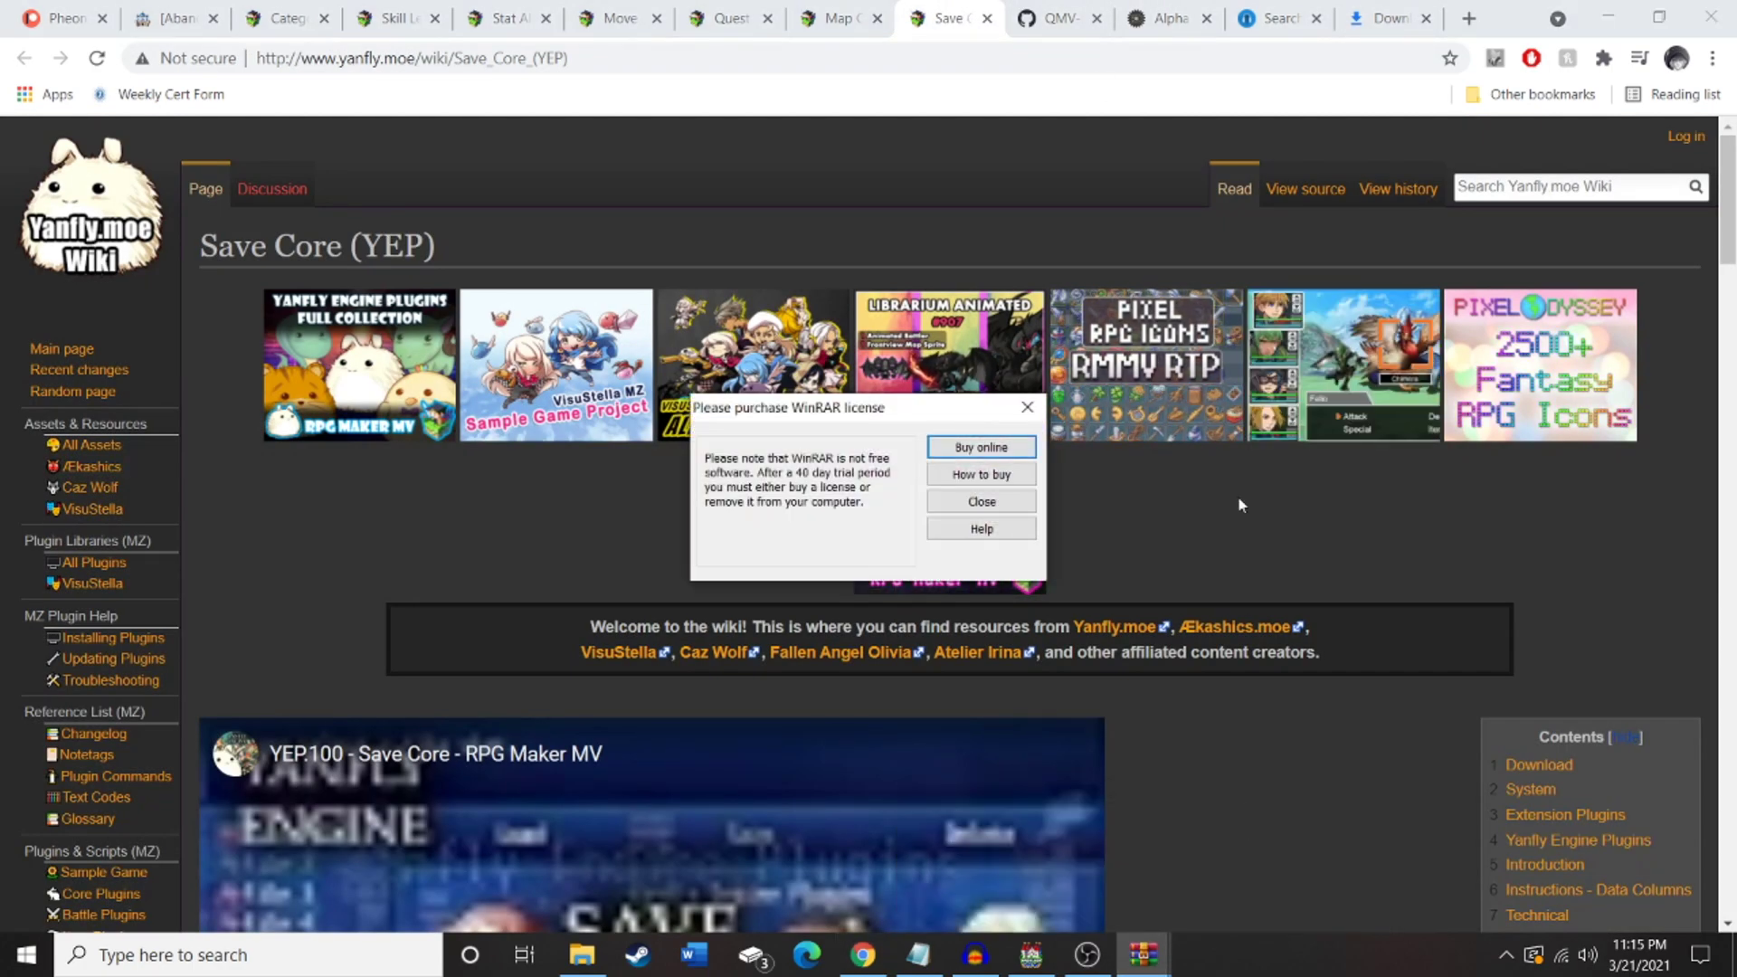
click(1029, 412)
click(1143, 955)
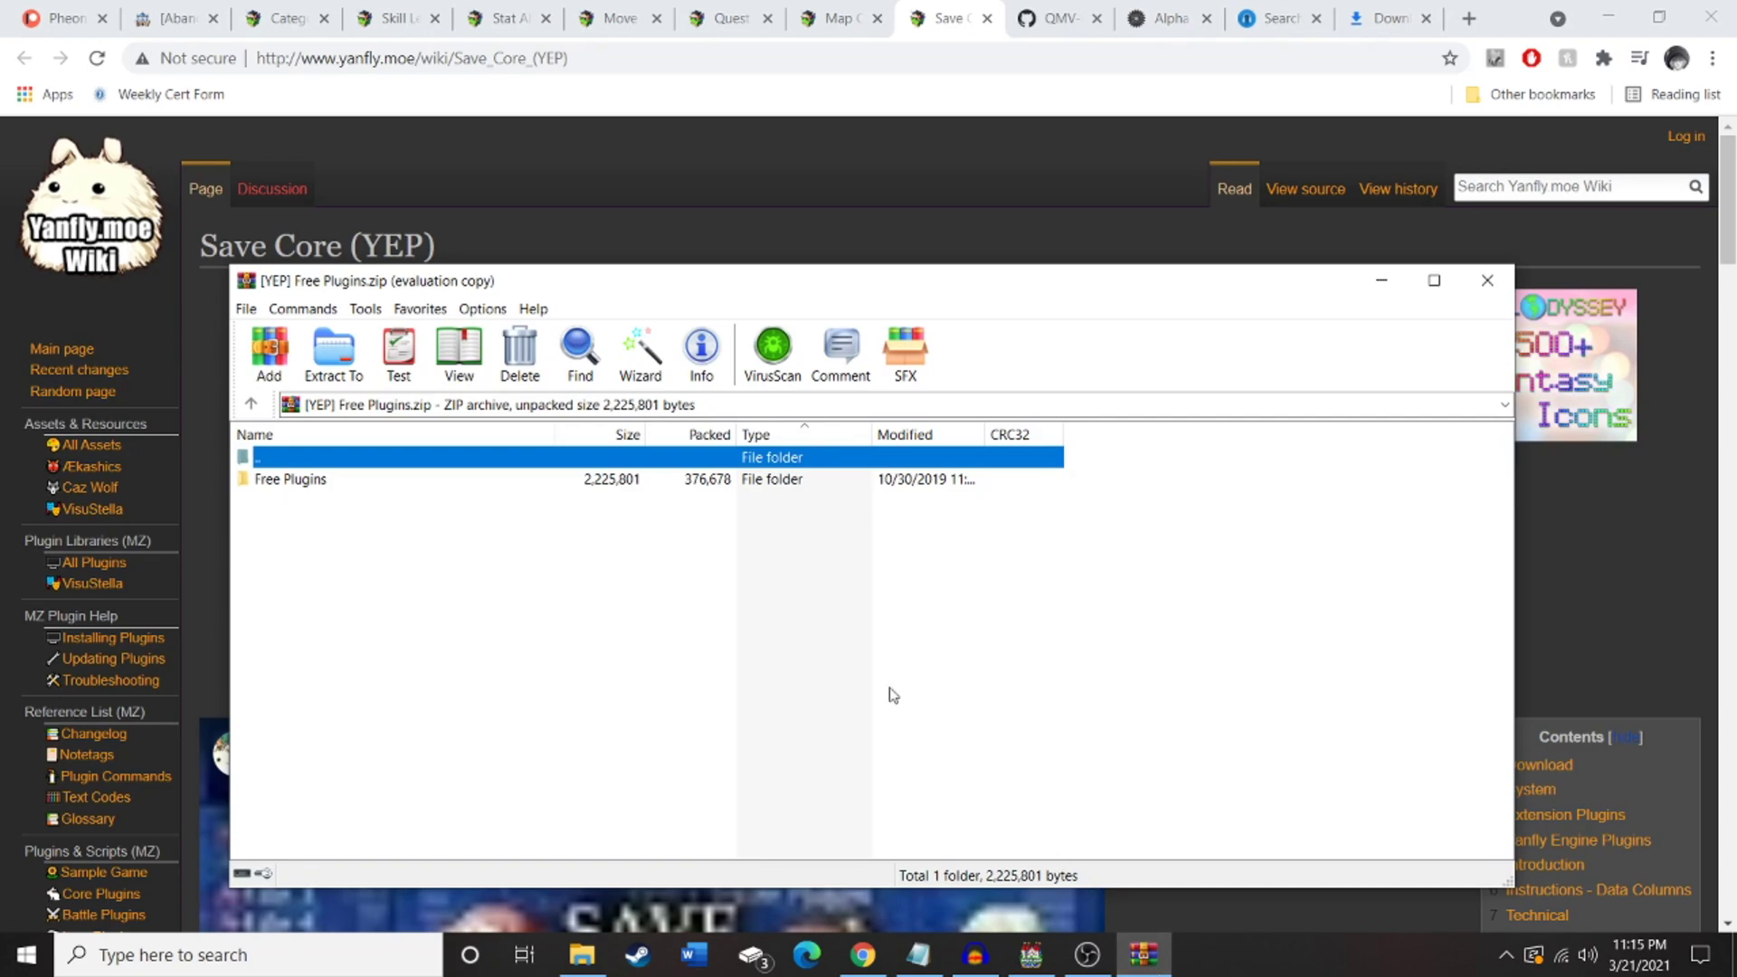
- Open the Free Plugins folder, pick YEP_QuestJournal.js, and bring up the NEw Tutorial Series folder
double_click(362, 477)
scroll(507, 808, down, 7)
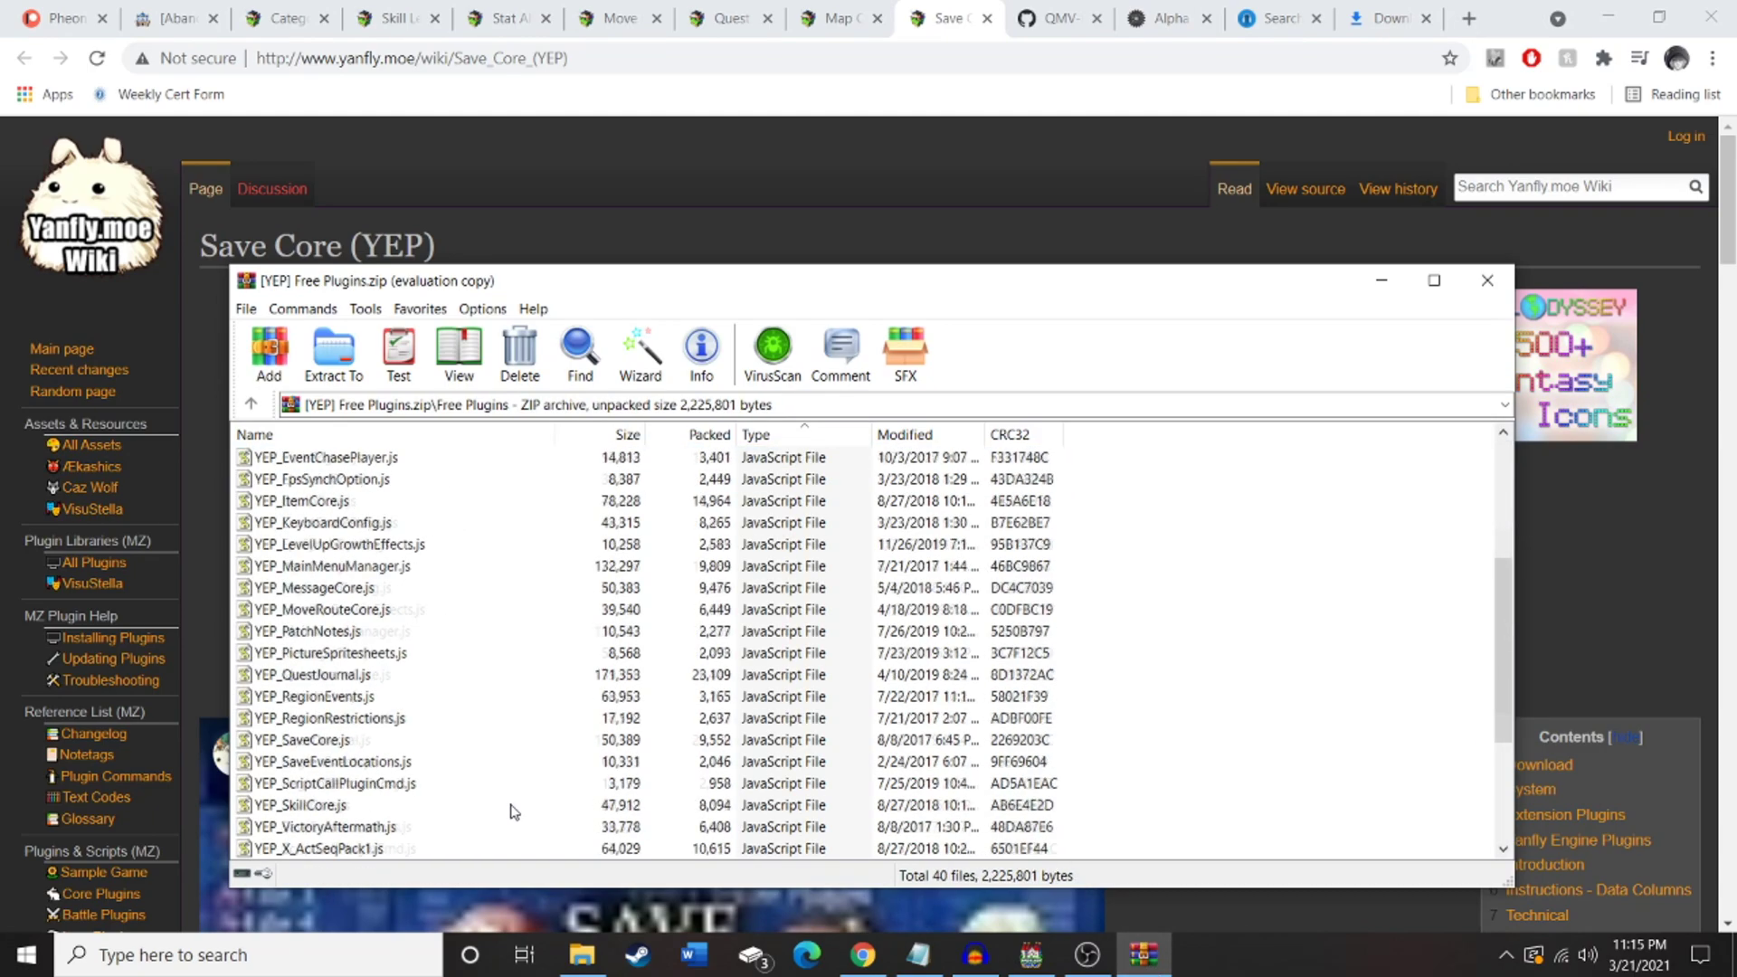
scroll(514, 811, down, 3)
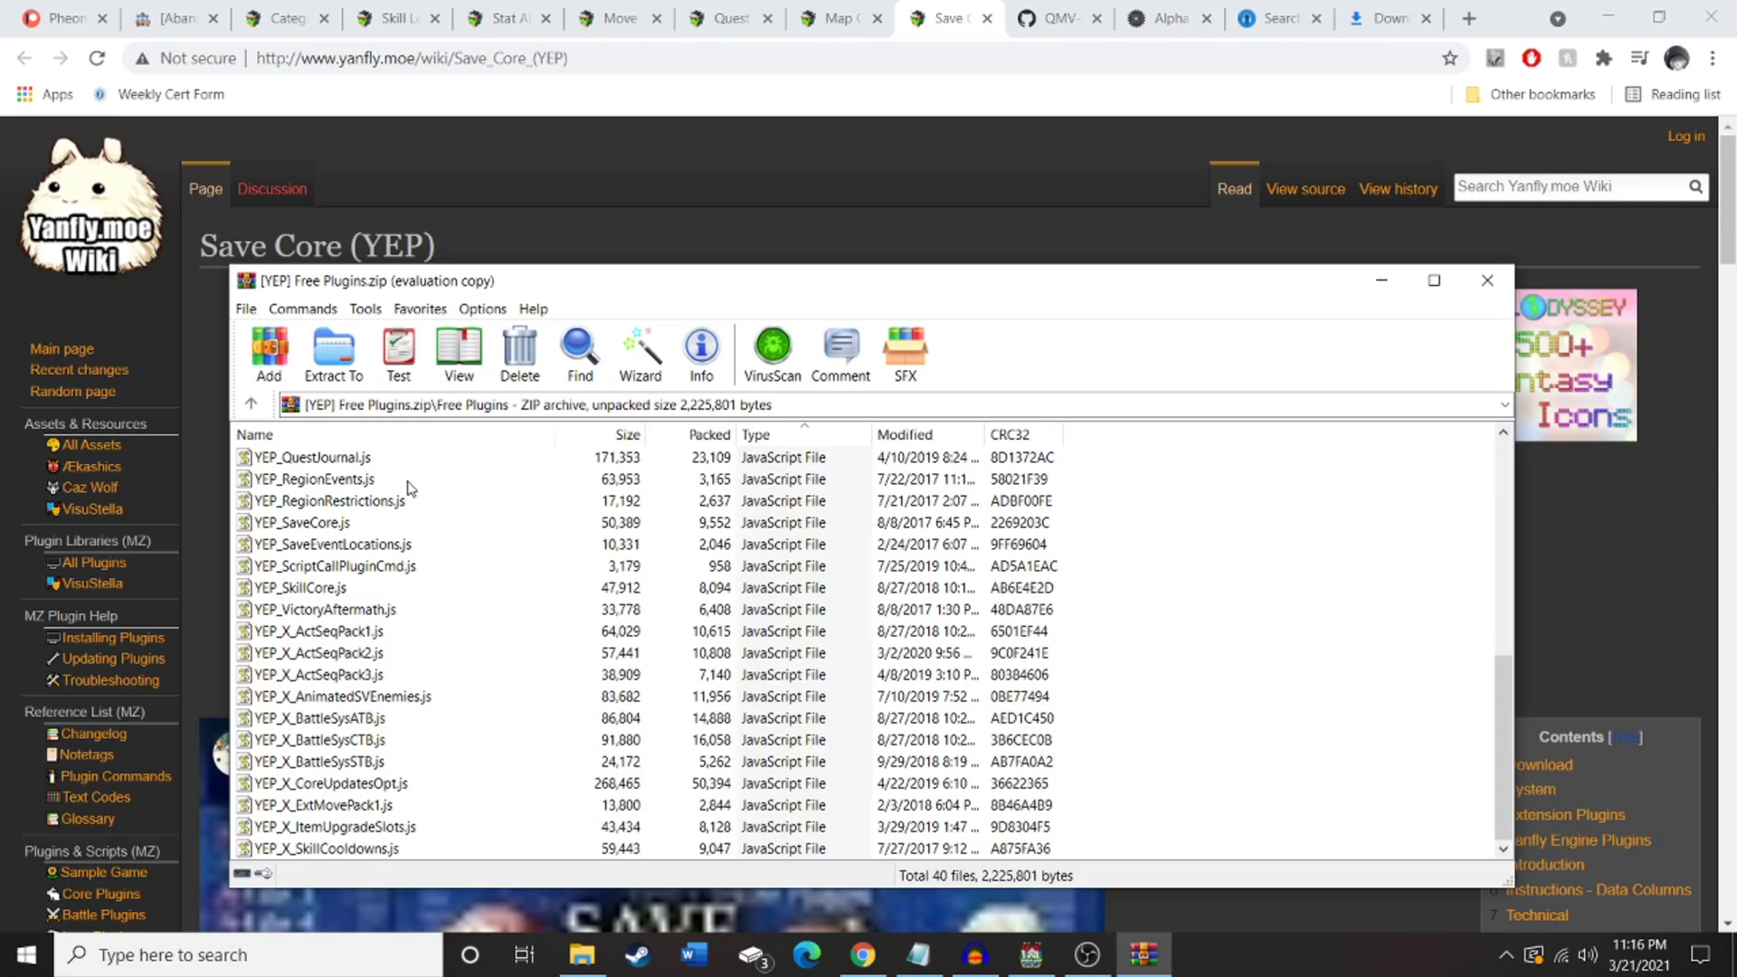
scroll(407, 488, up, 2)
click(344, 588)
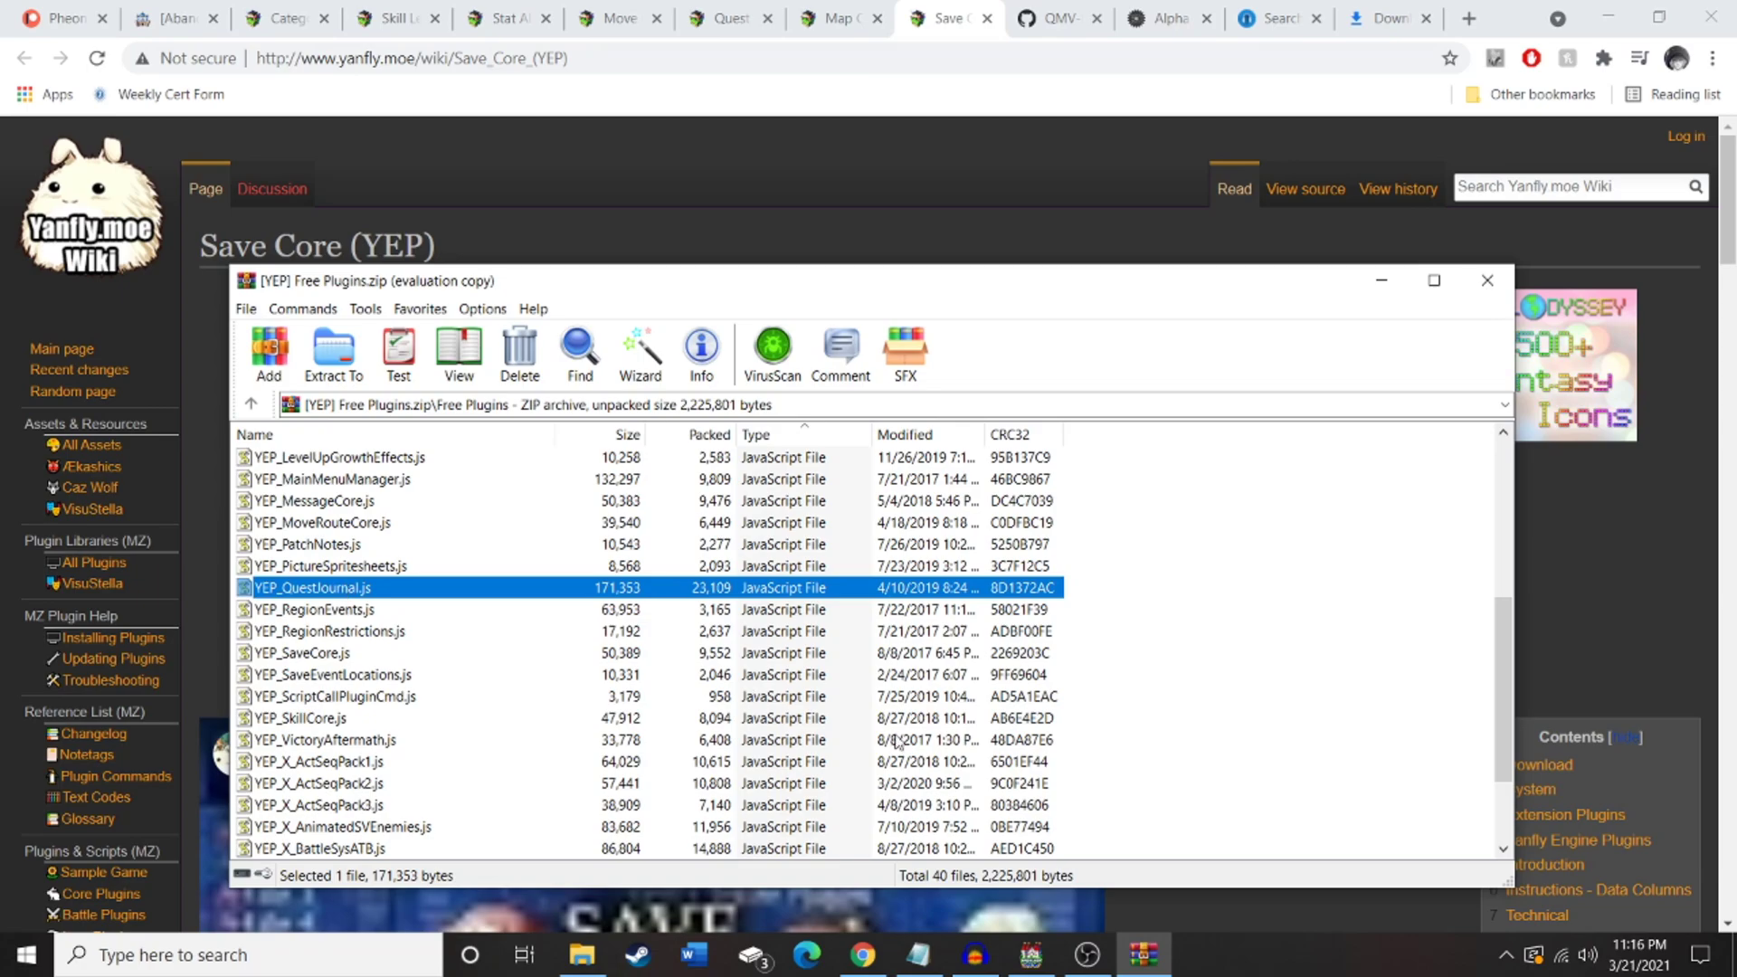
click(581, 955)
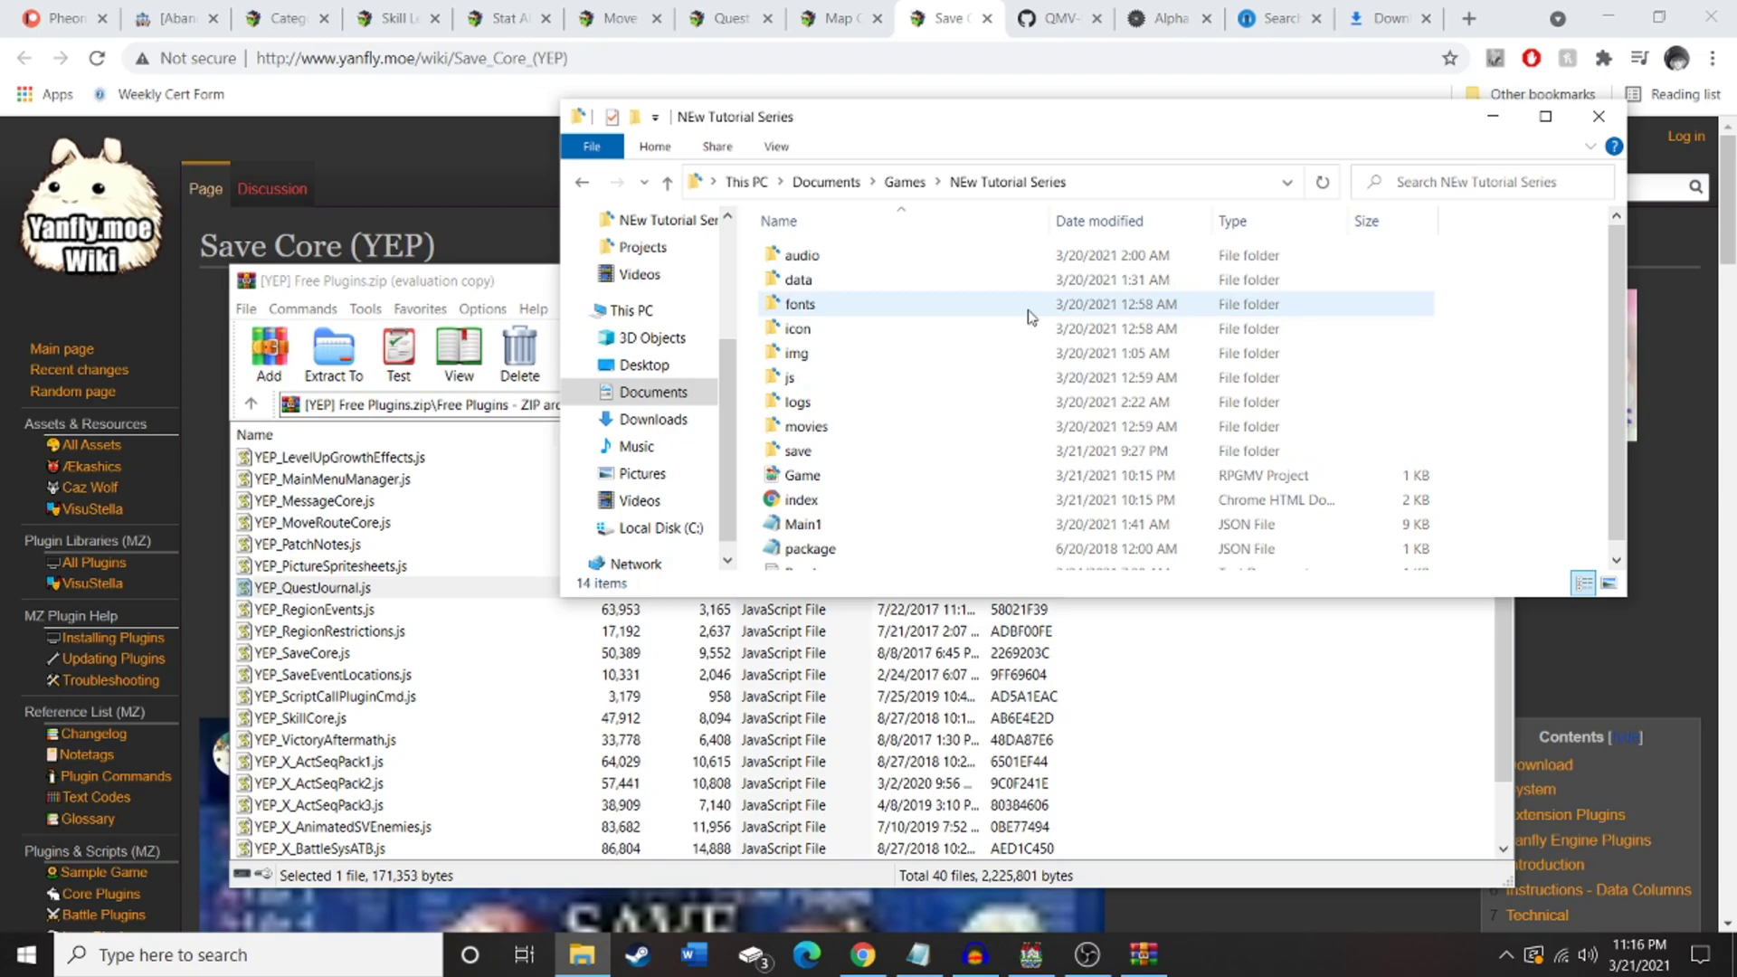
- Open the project's js\plugins folder in Explorer and close the WinRAR archive window
double_click(805, 387)
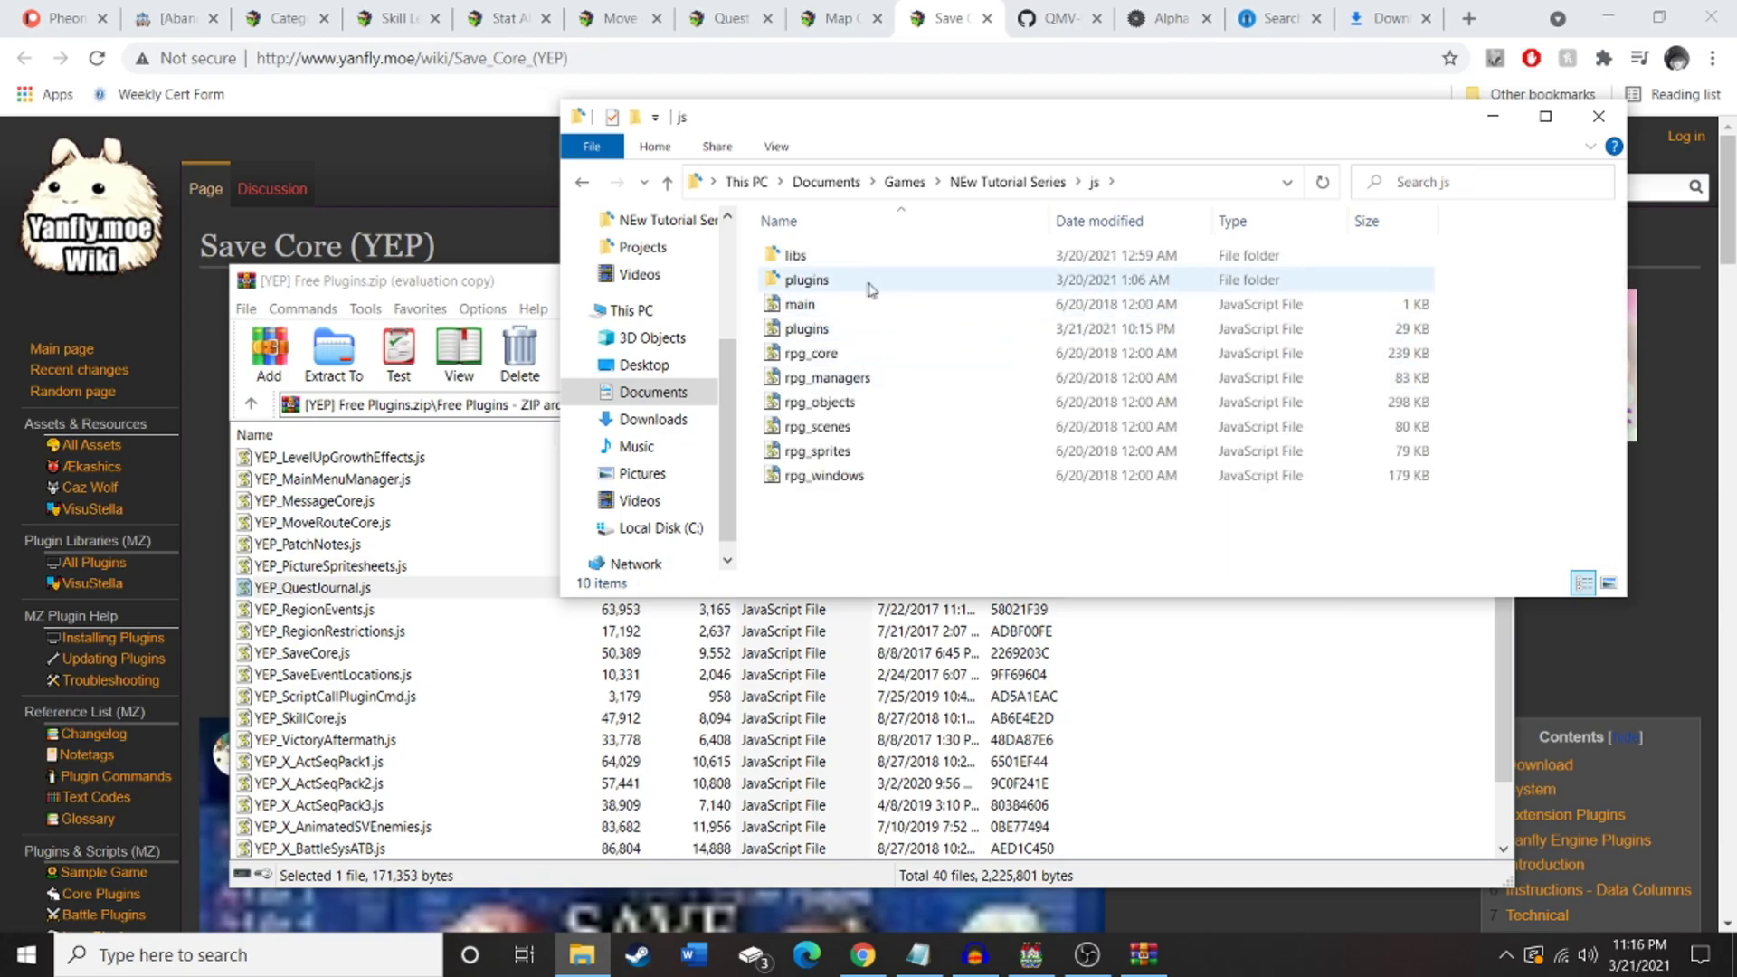
double_click(865, 287)
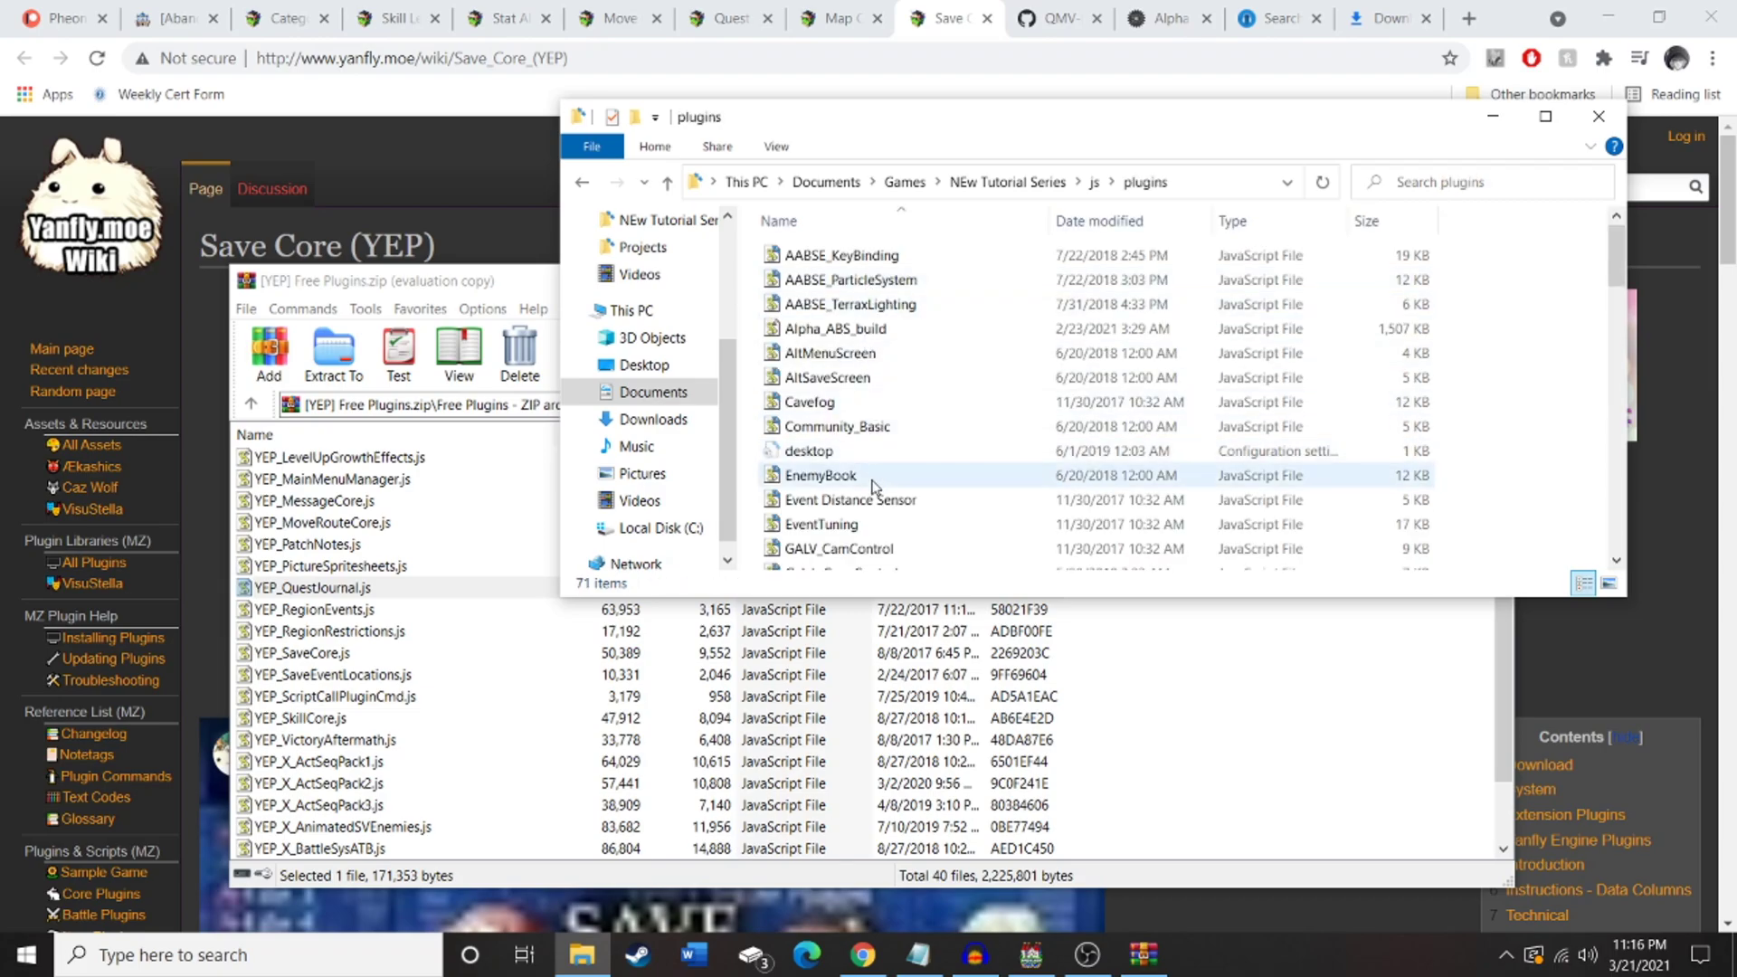
click(581, 181)
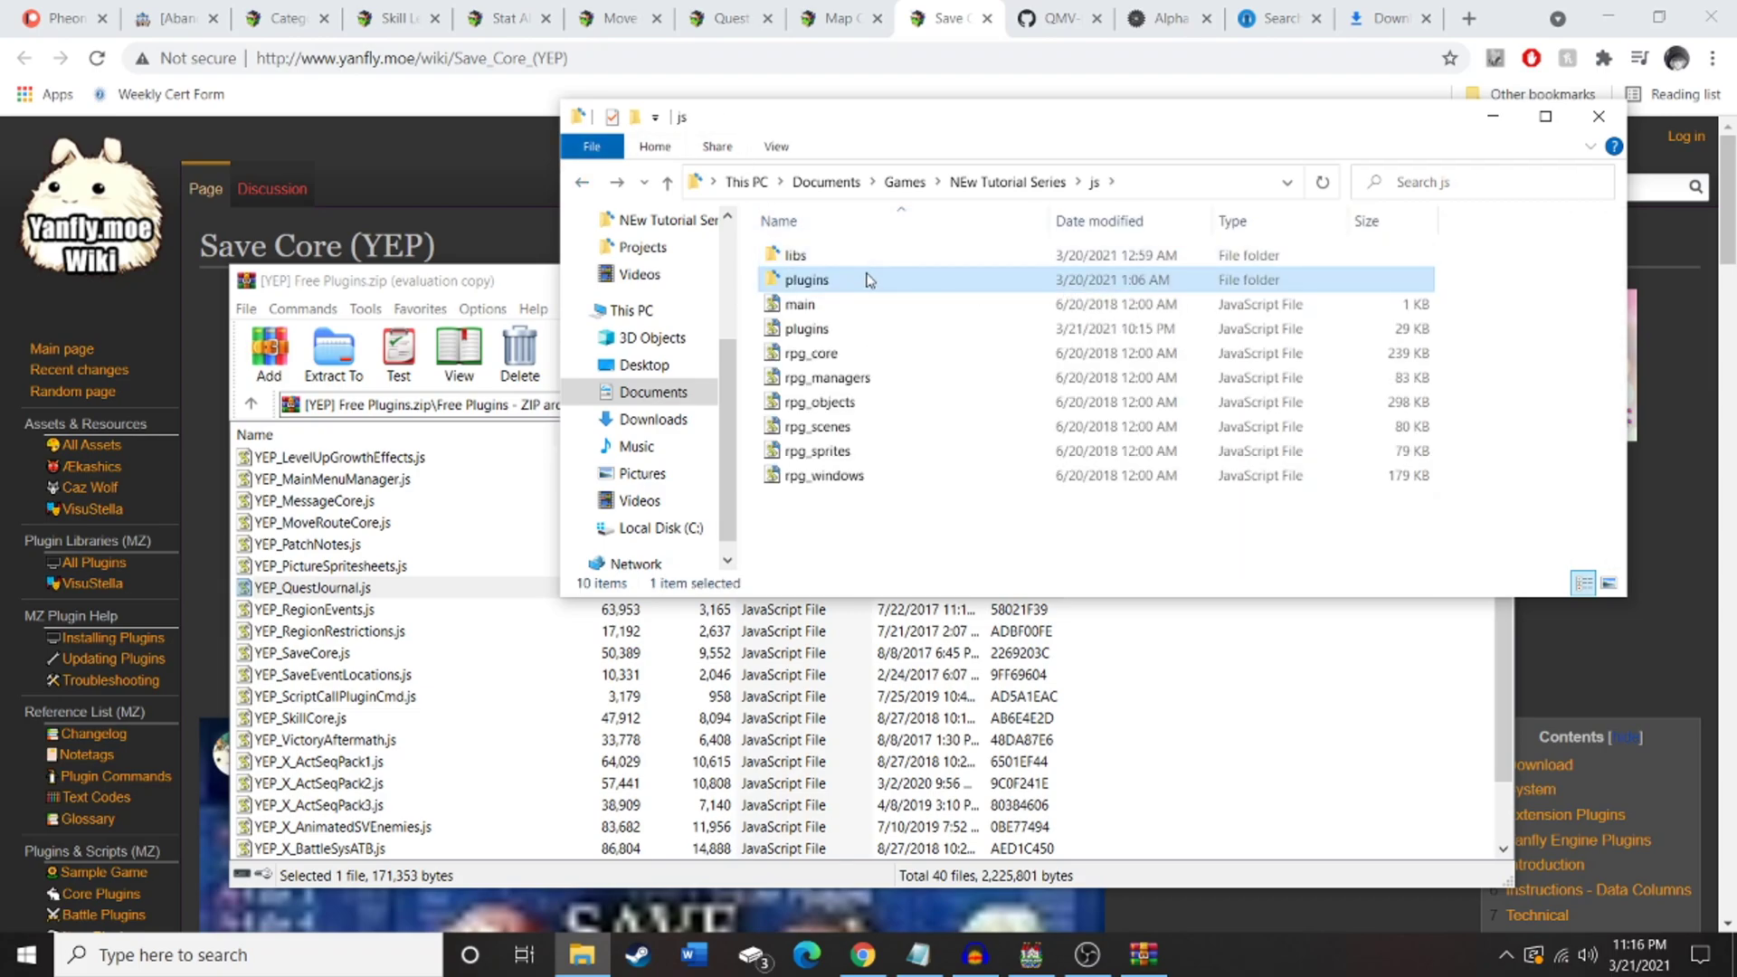
double_click(868, 279)
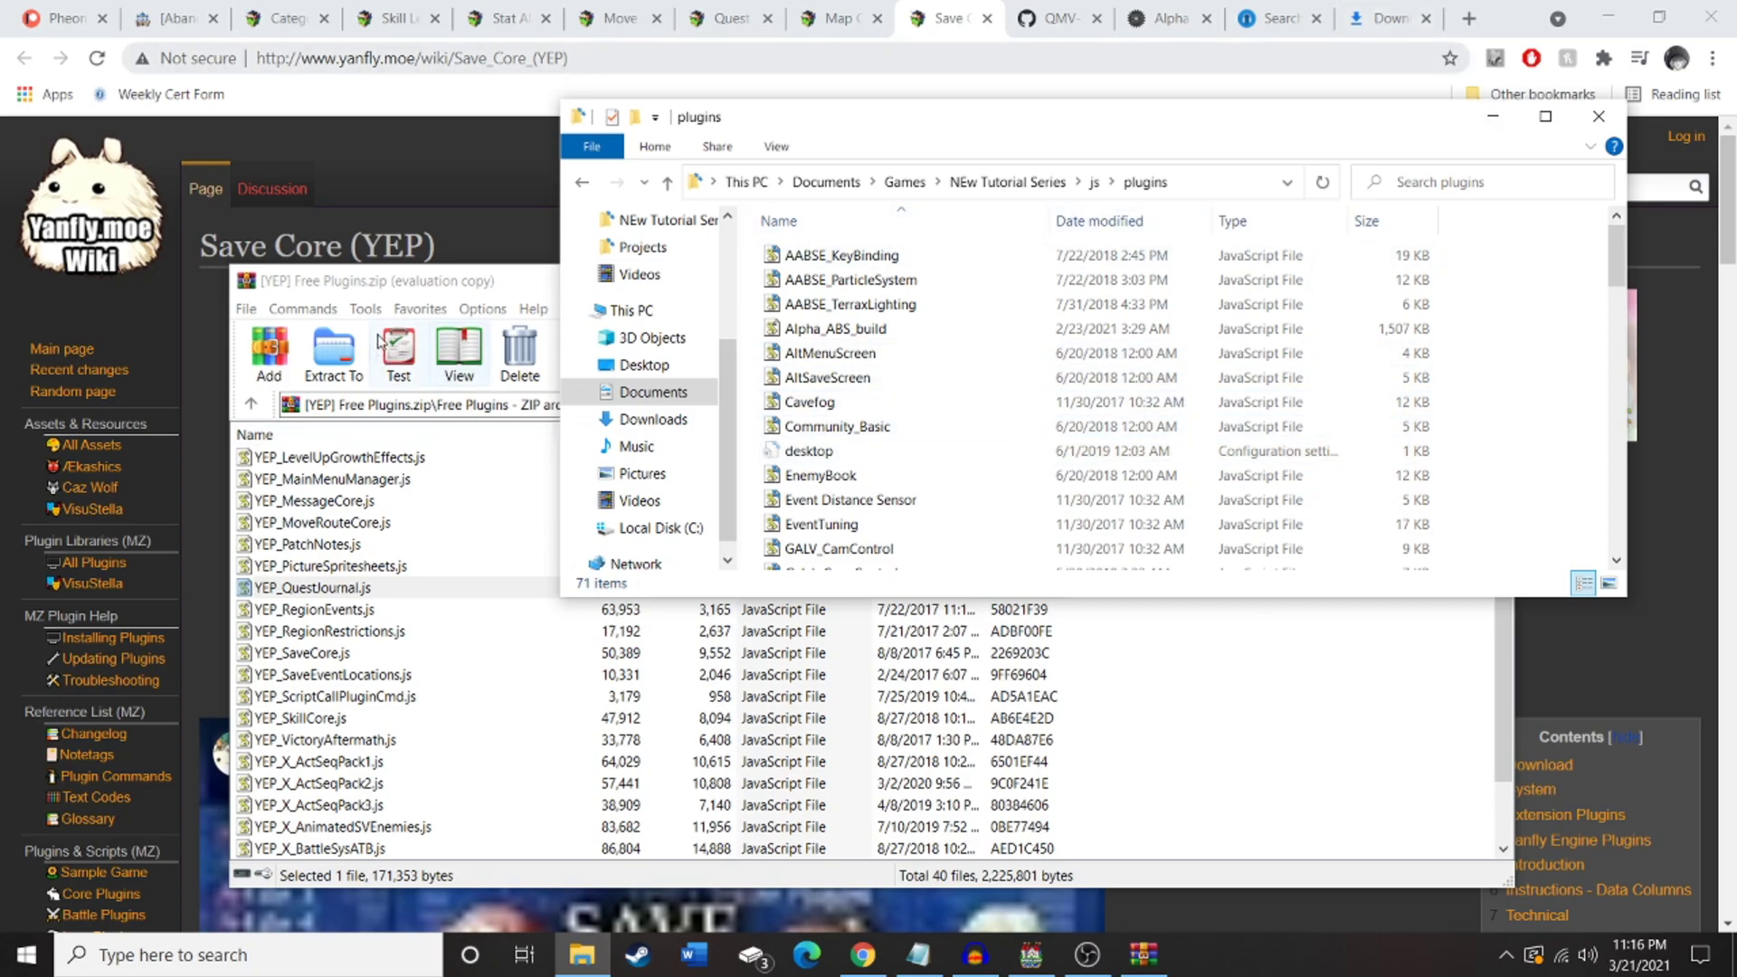
click(447, 301)
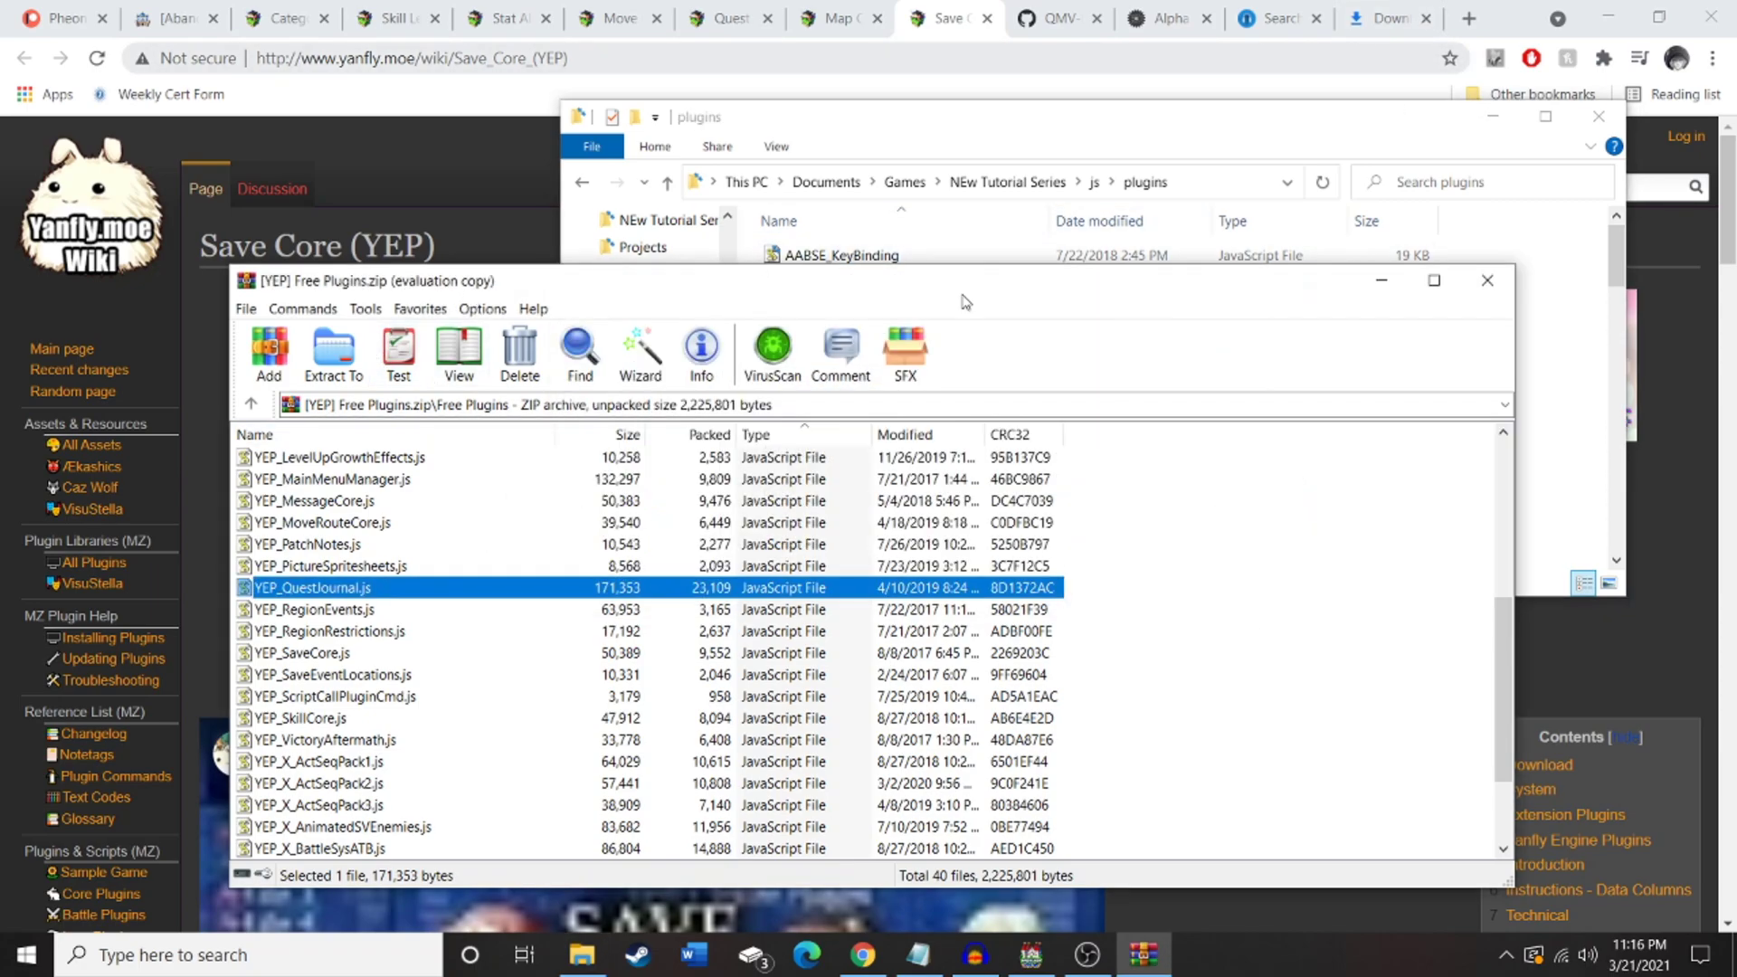
click(1476, 286)
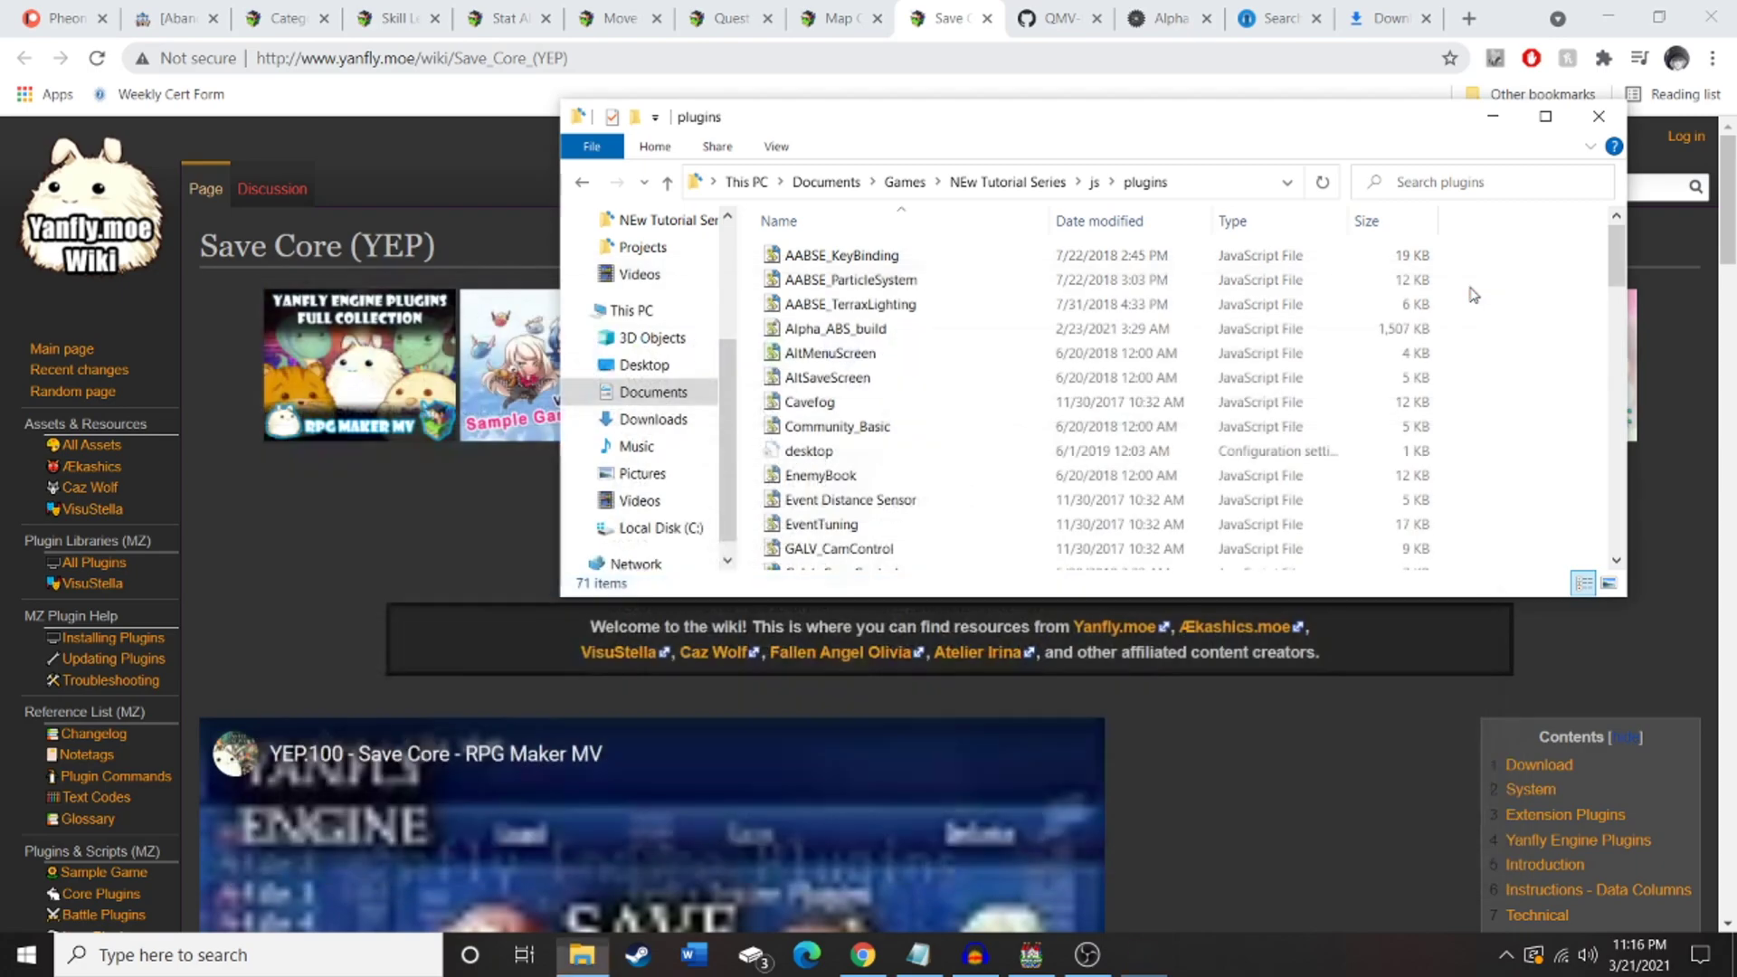
click(1030, 955)
- In the Plugin Manager, start a new entry in the empty row and browse the available plugin names
click(739, 66)
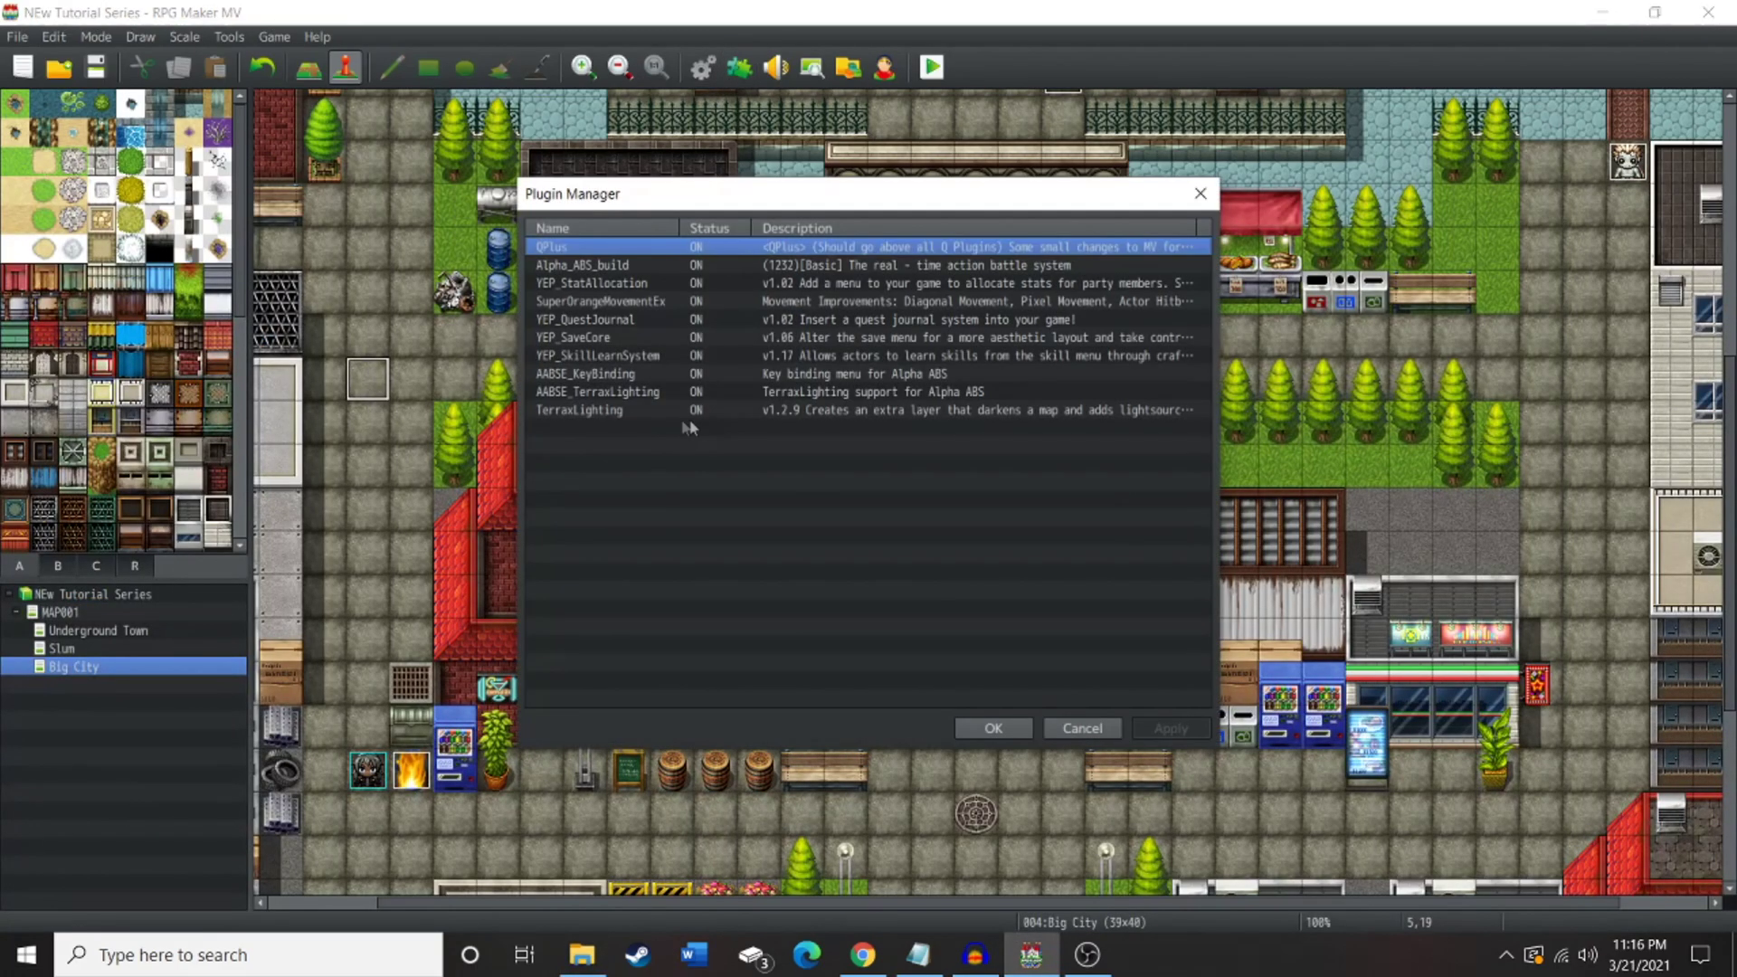
double_click(648, 467)
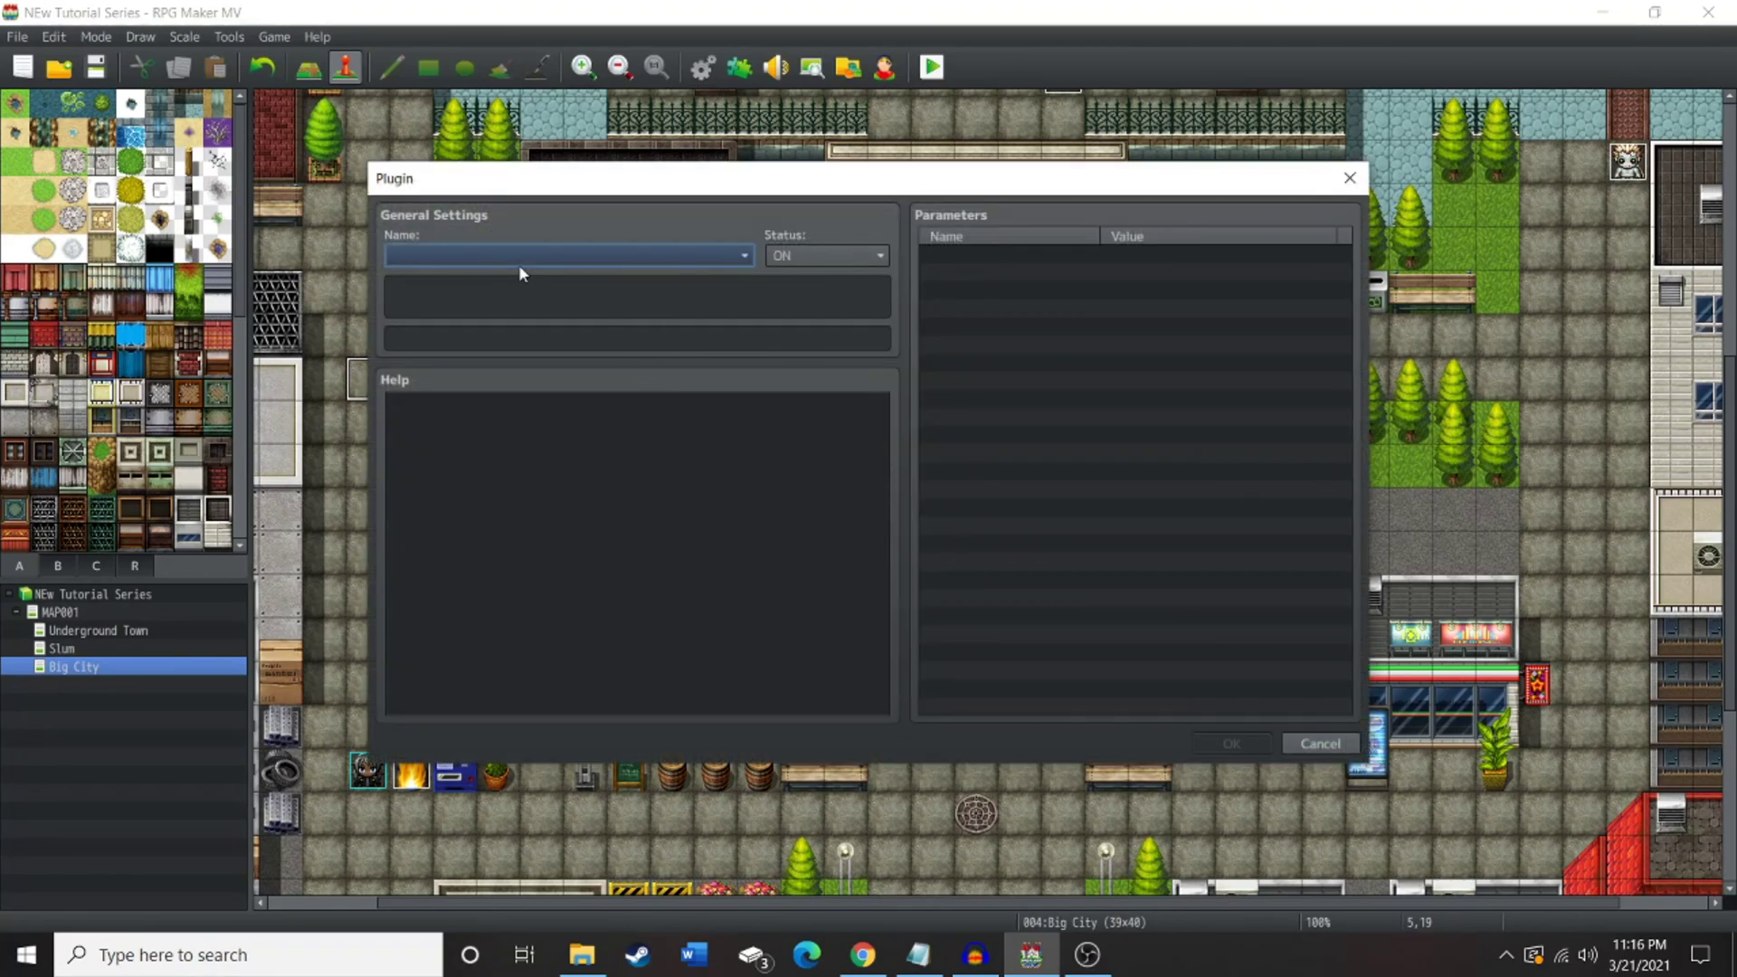
click(518, 259)
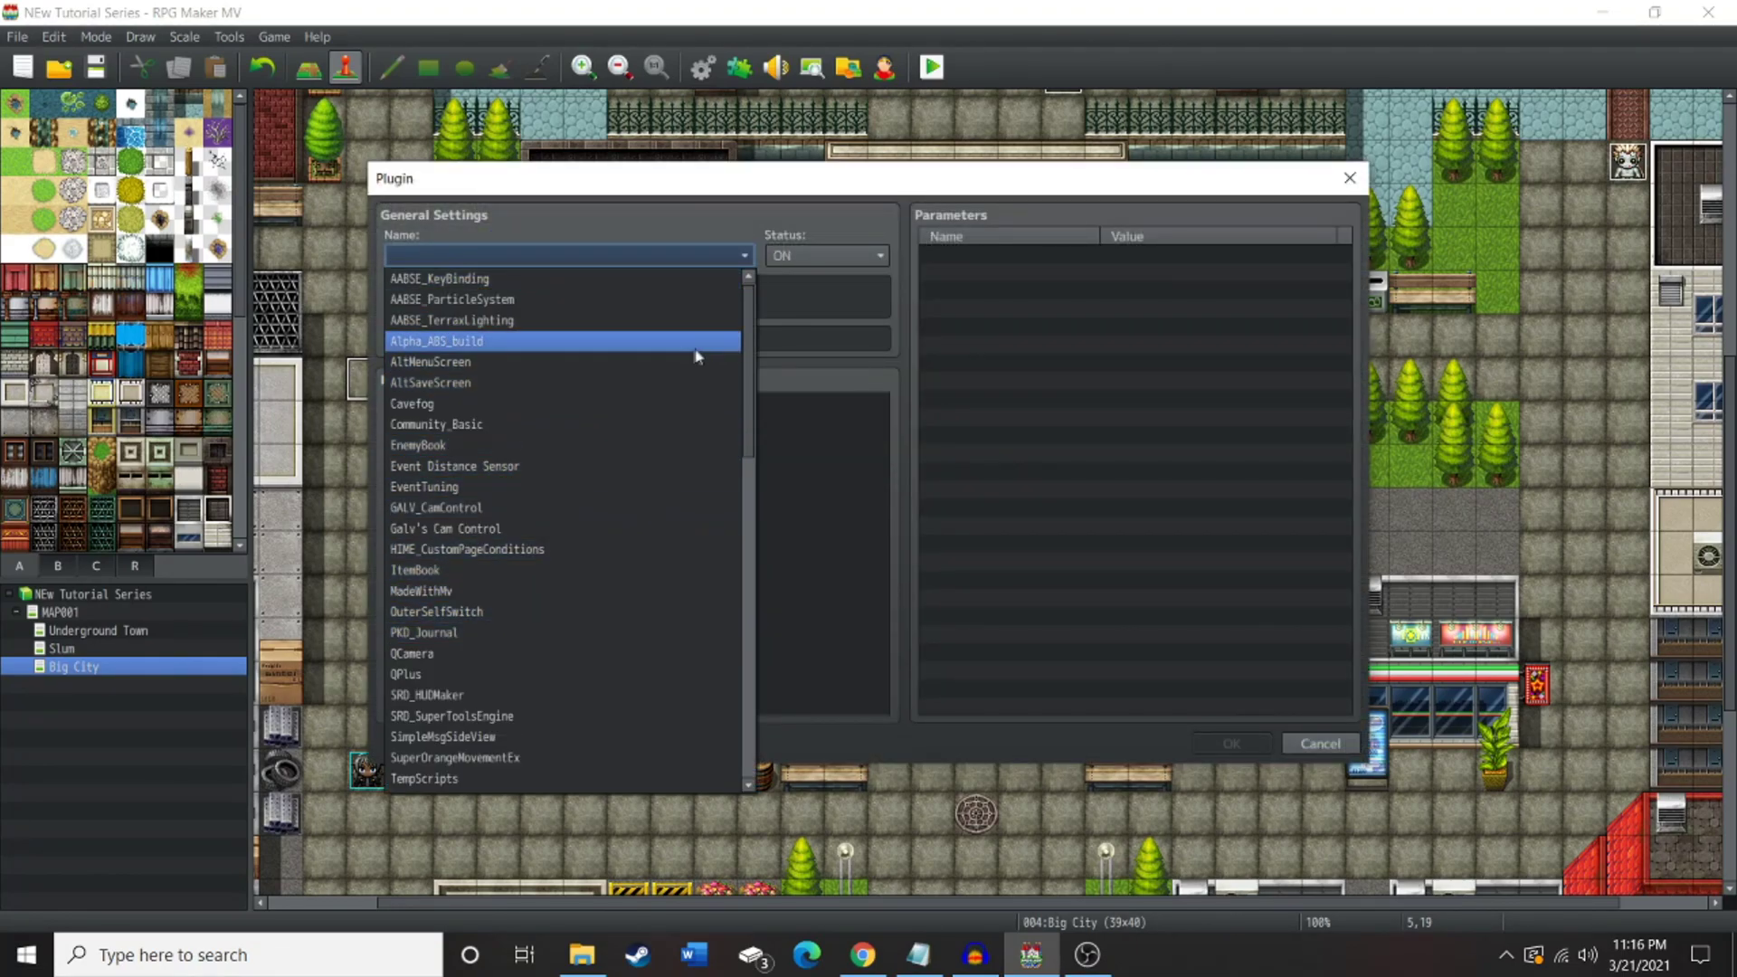
drag(750, 350, 737, 715)
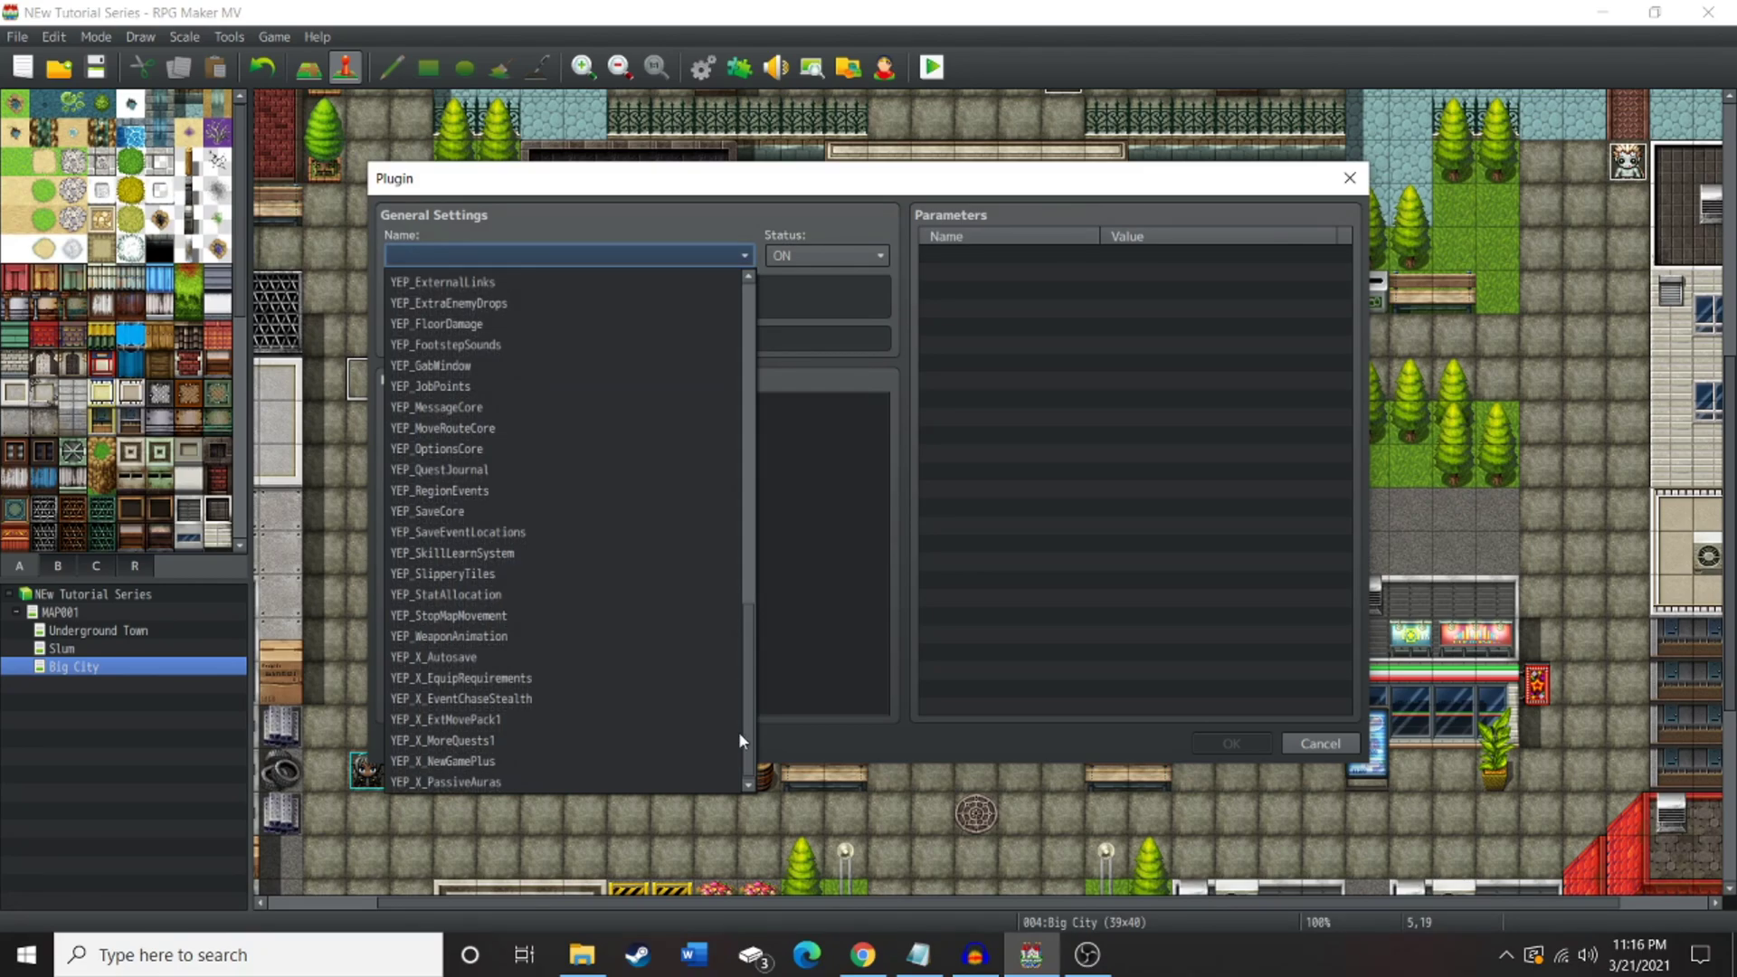
drag(749, 715, 757, 551)
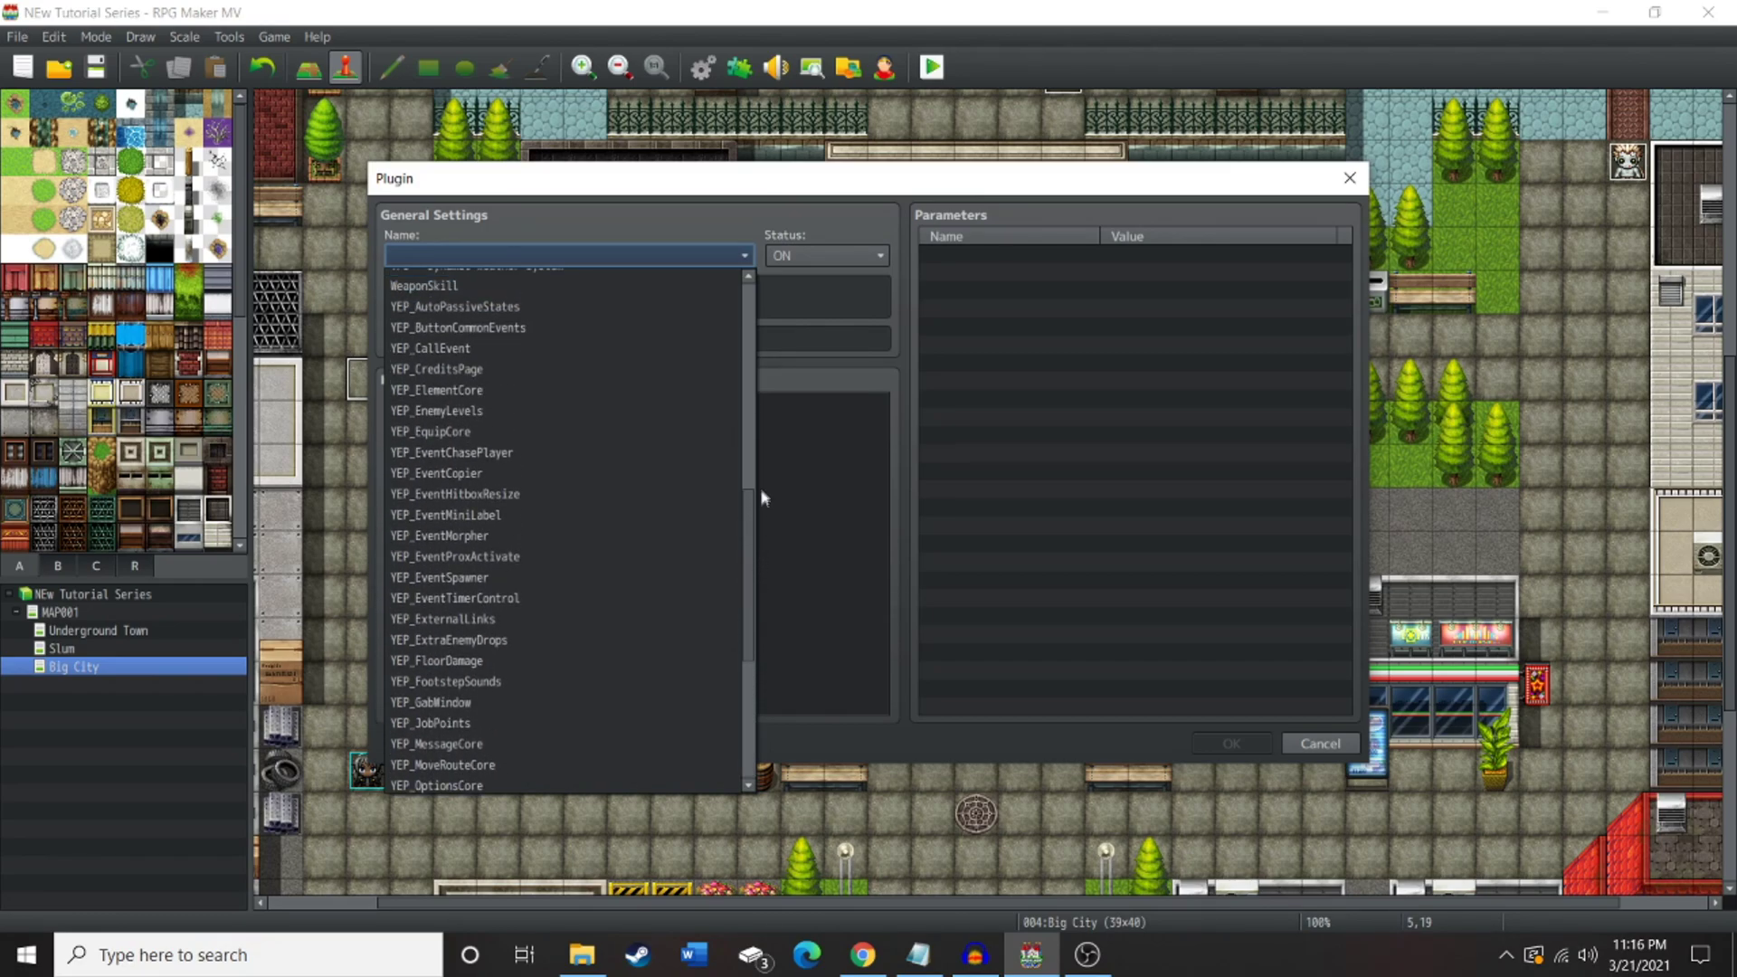
scroll(745, 447, up, 5)
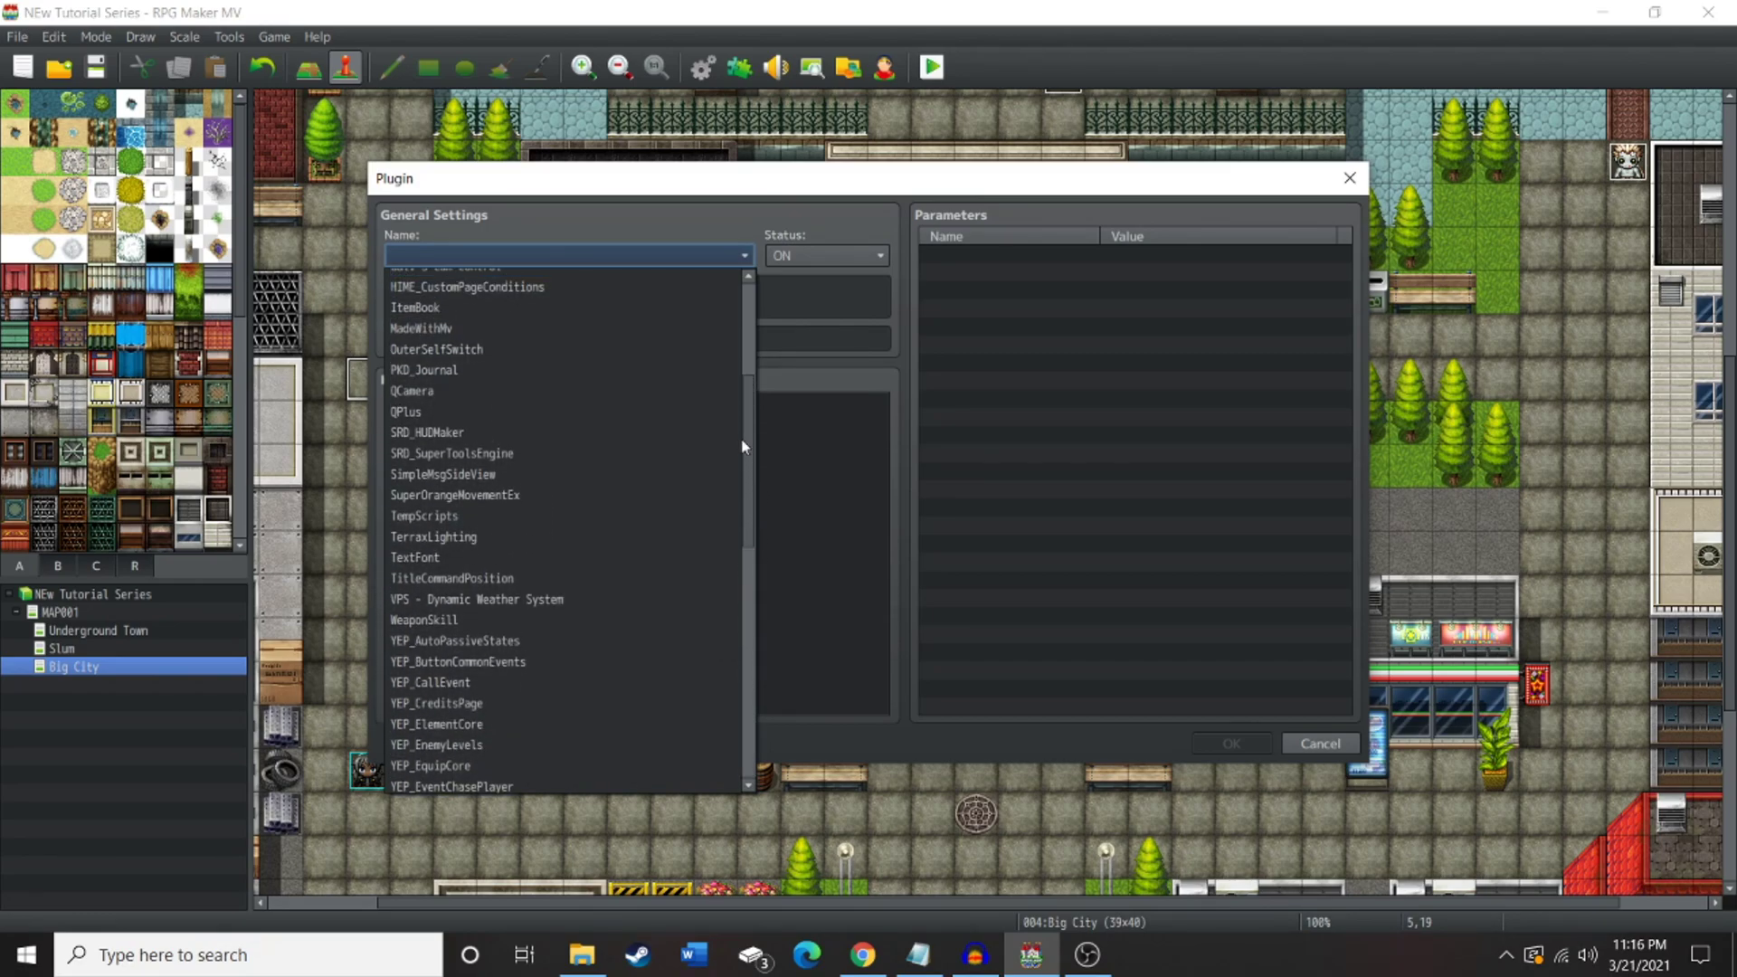
drag(744, 447, 744, 423)
scroll(743, 423, up, 3)
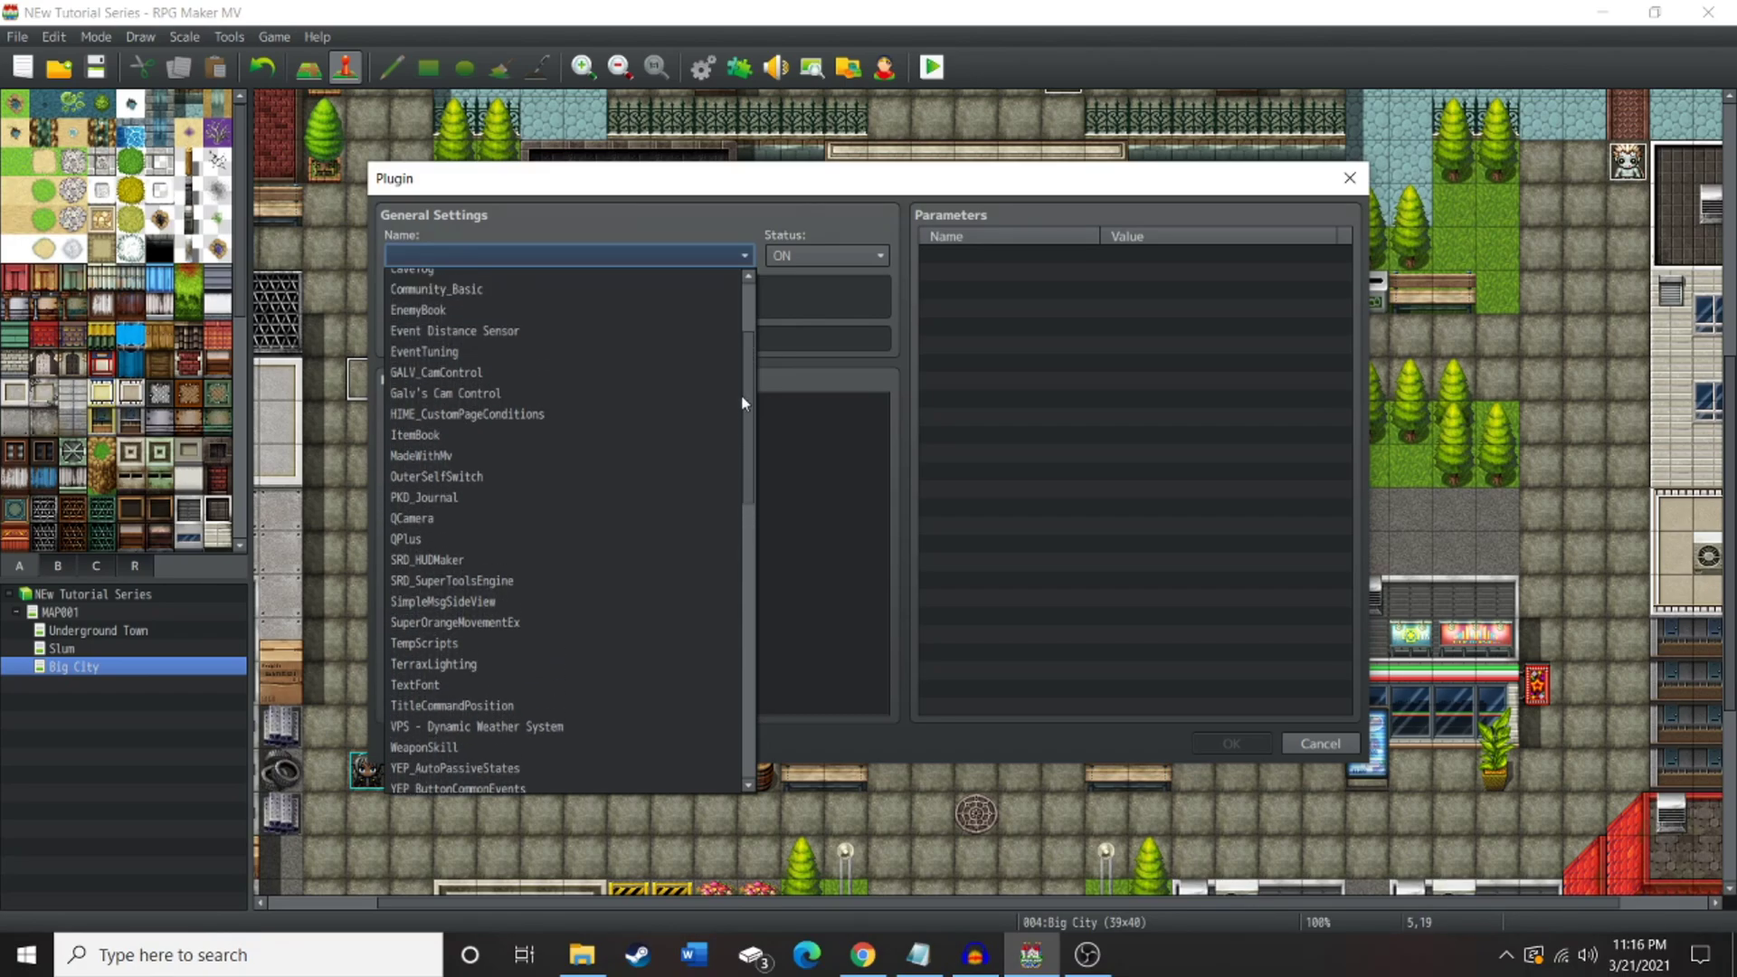
click(782, 361)
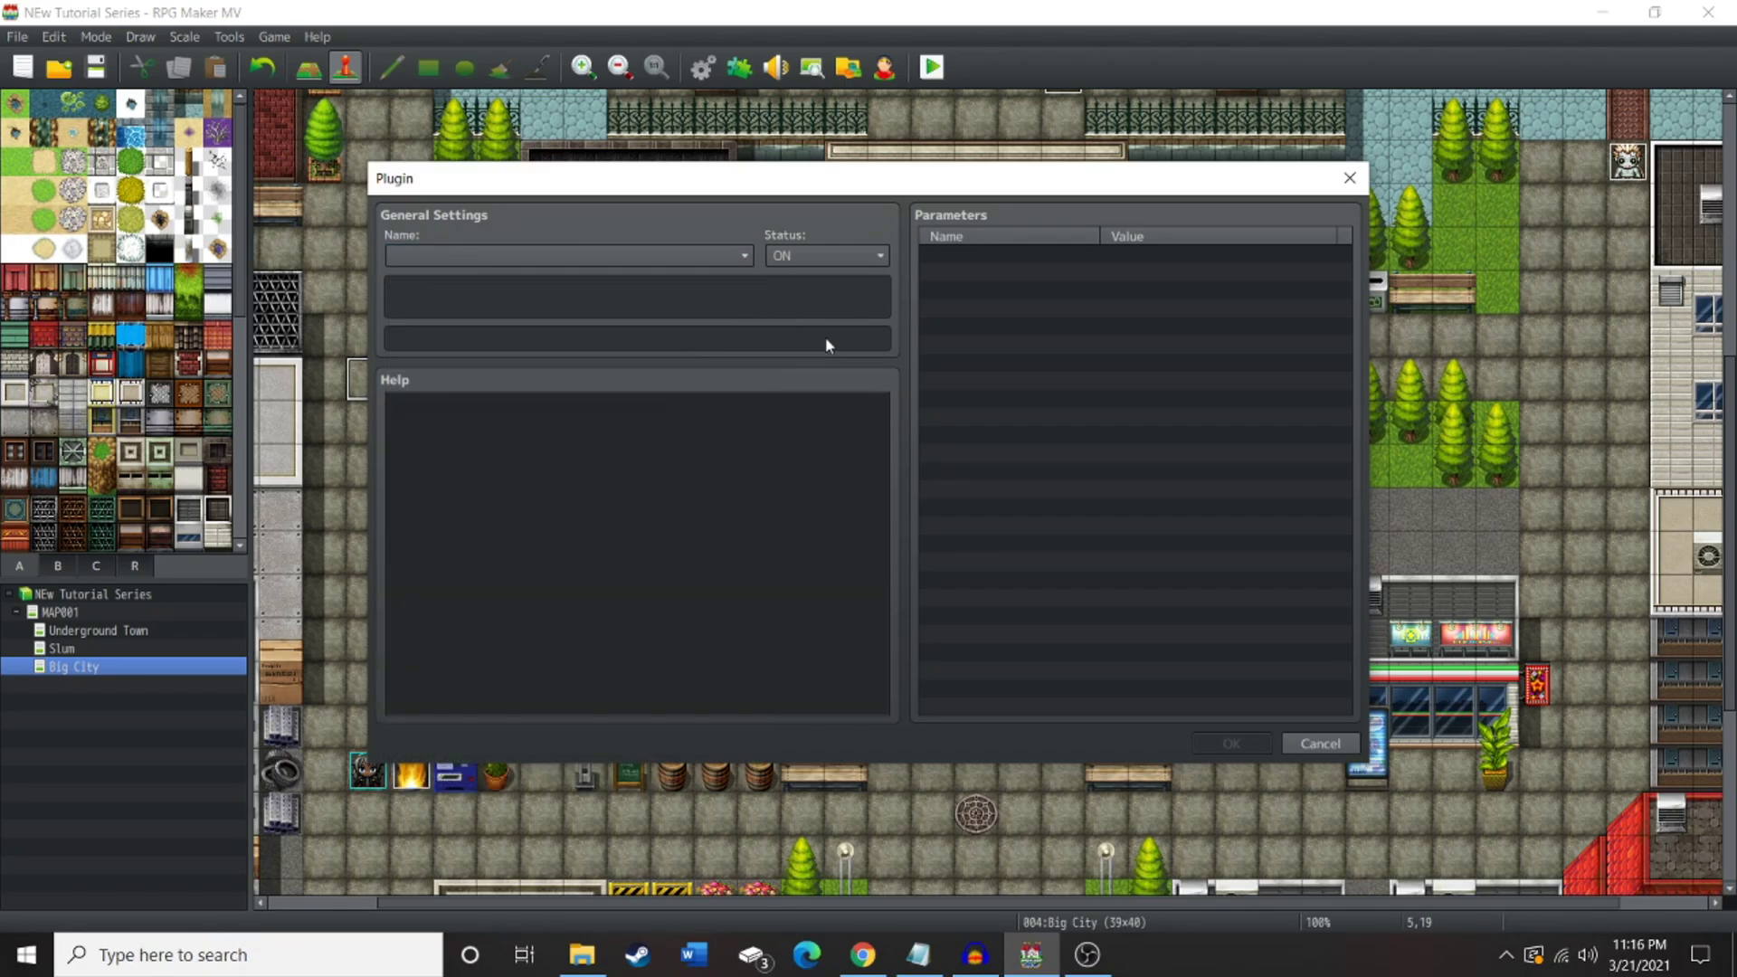
click(704, 255)
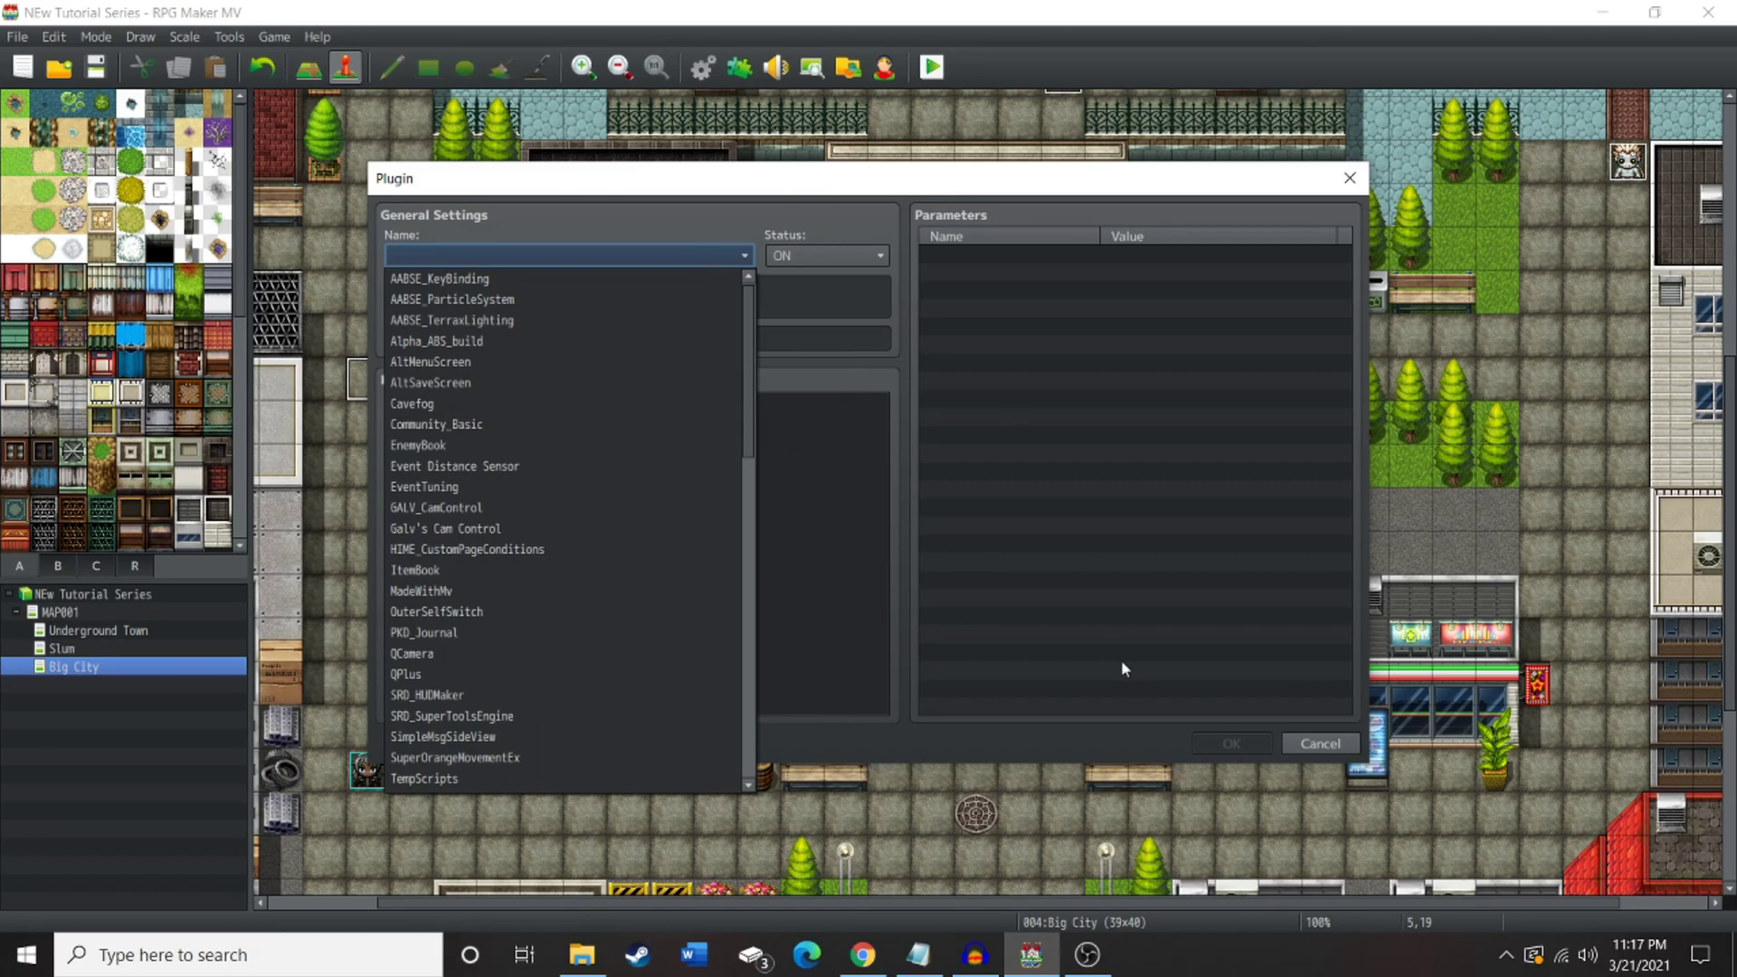
click(1319, 743)
- Cancel the new entry, review the YEP_StatAllocation, SuperOrangeMovementEx and QPlus rows, and accept the plugin list
click(1320, 743)
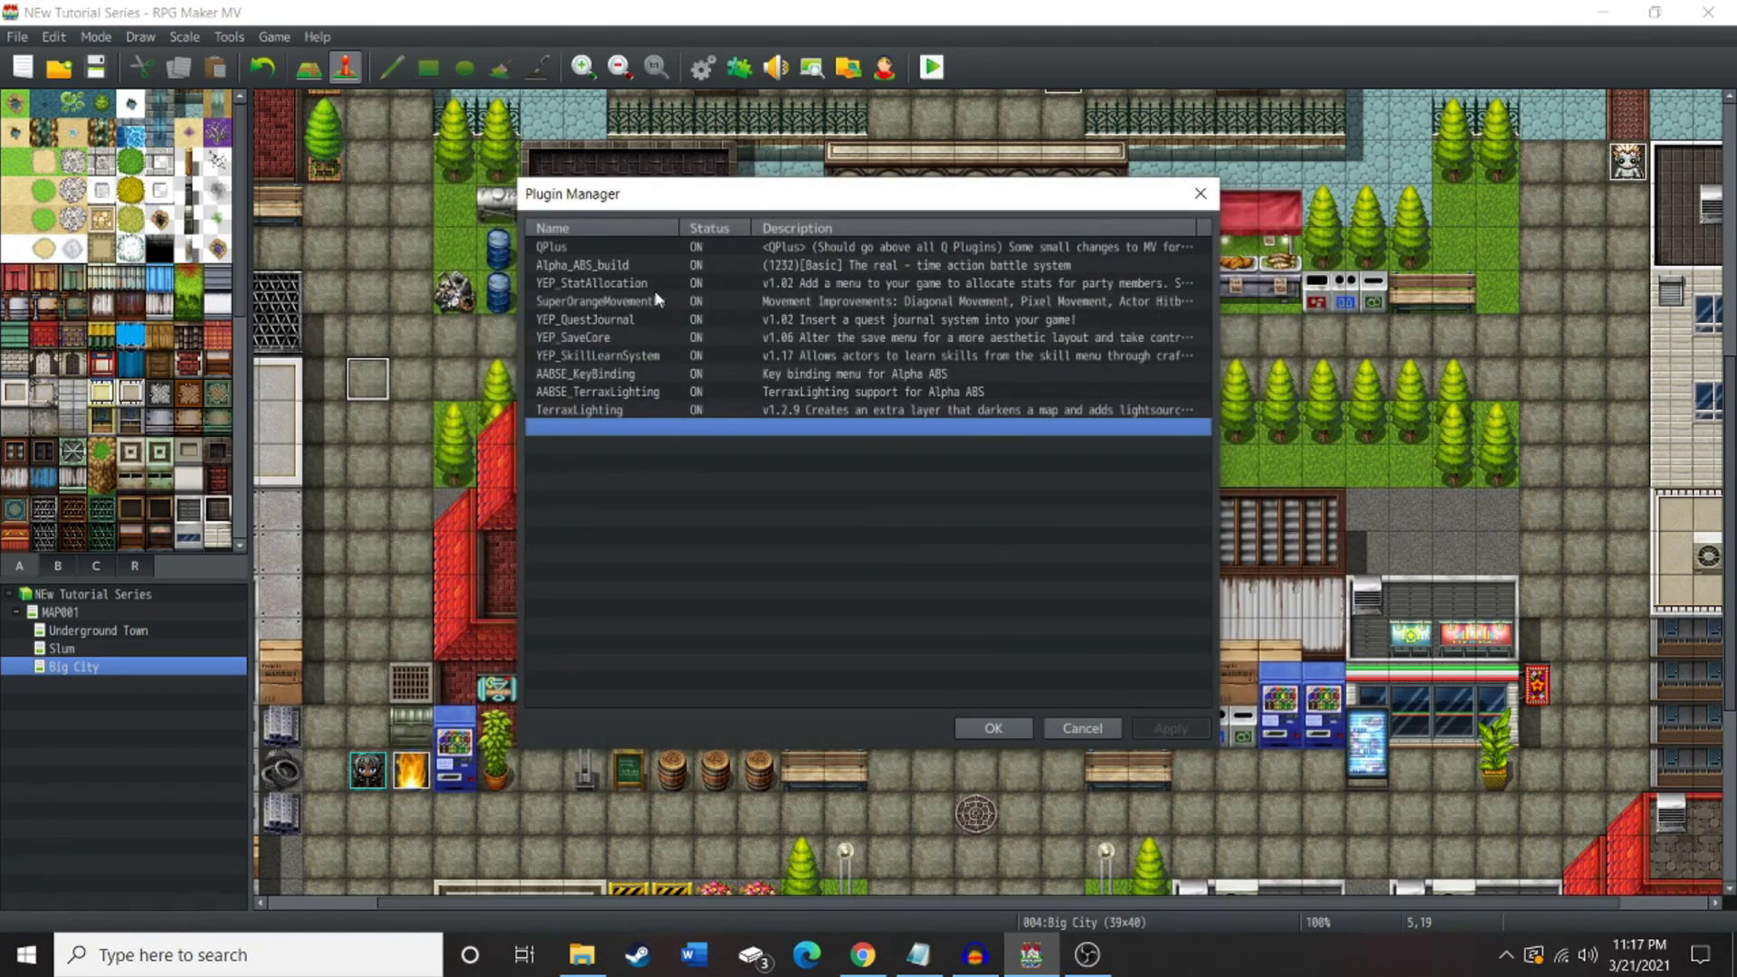
click(613, 288)
click(629, 302)
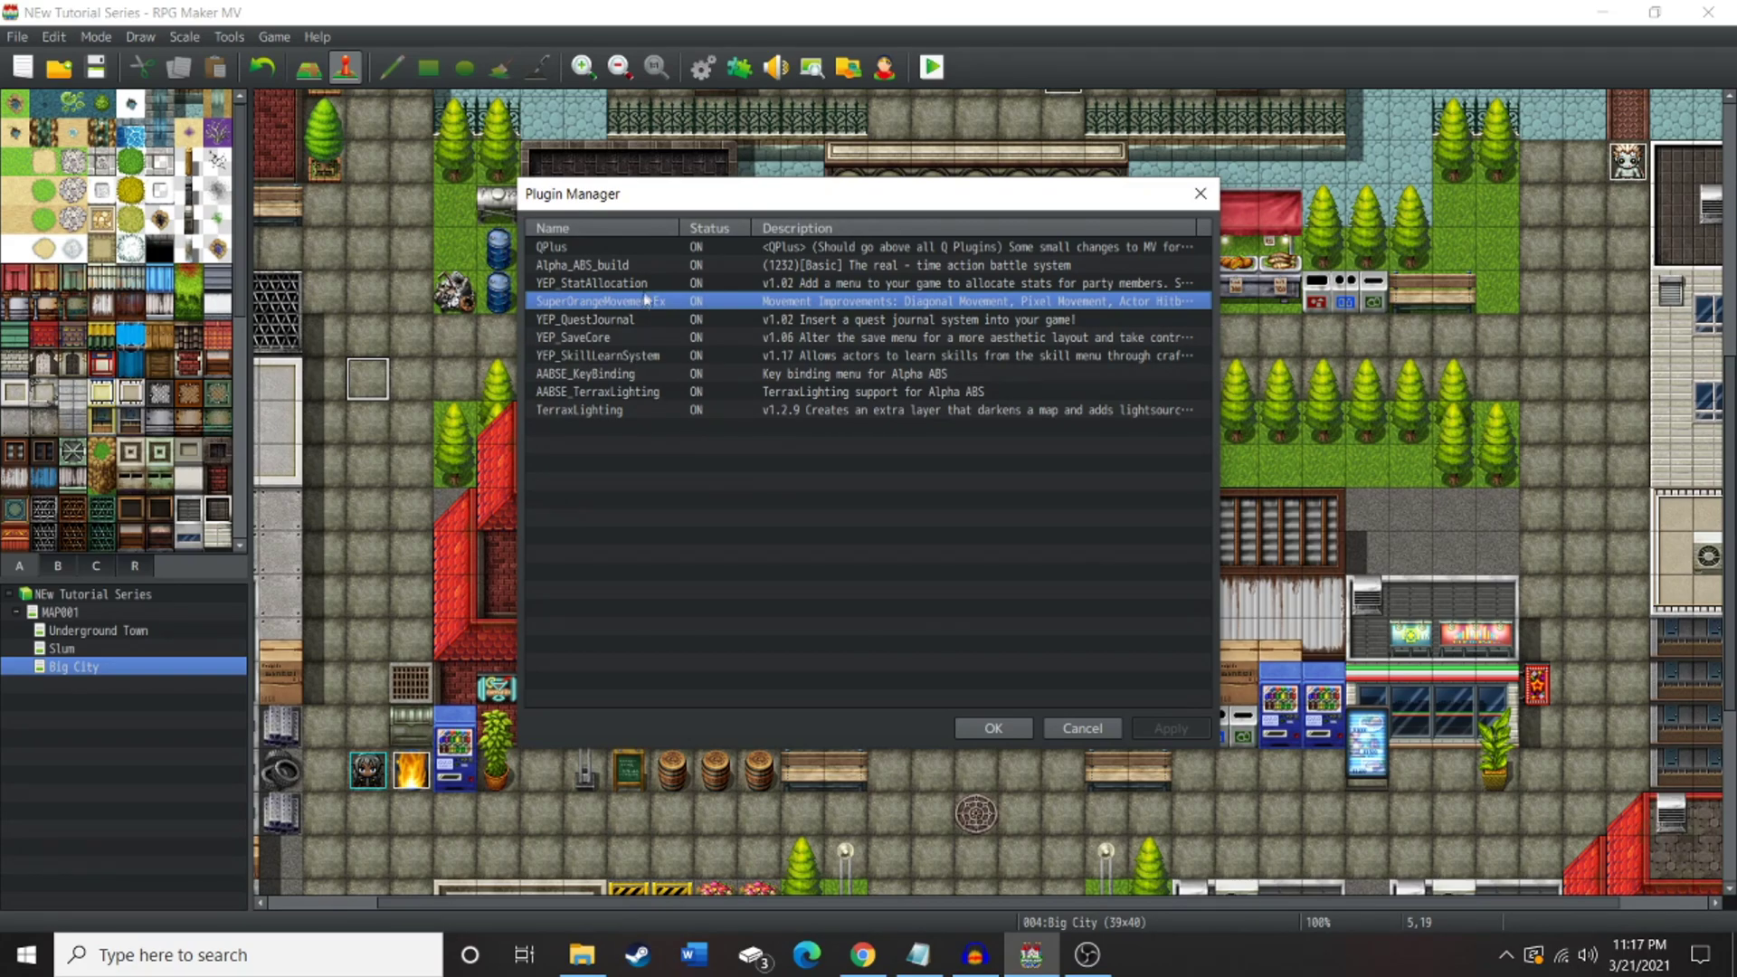
click(605, 249)
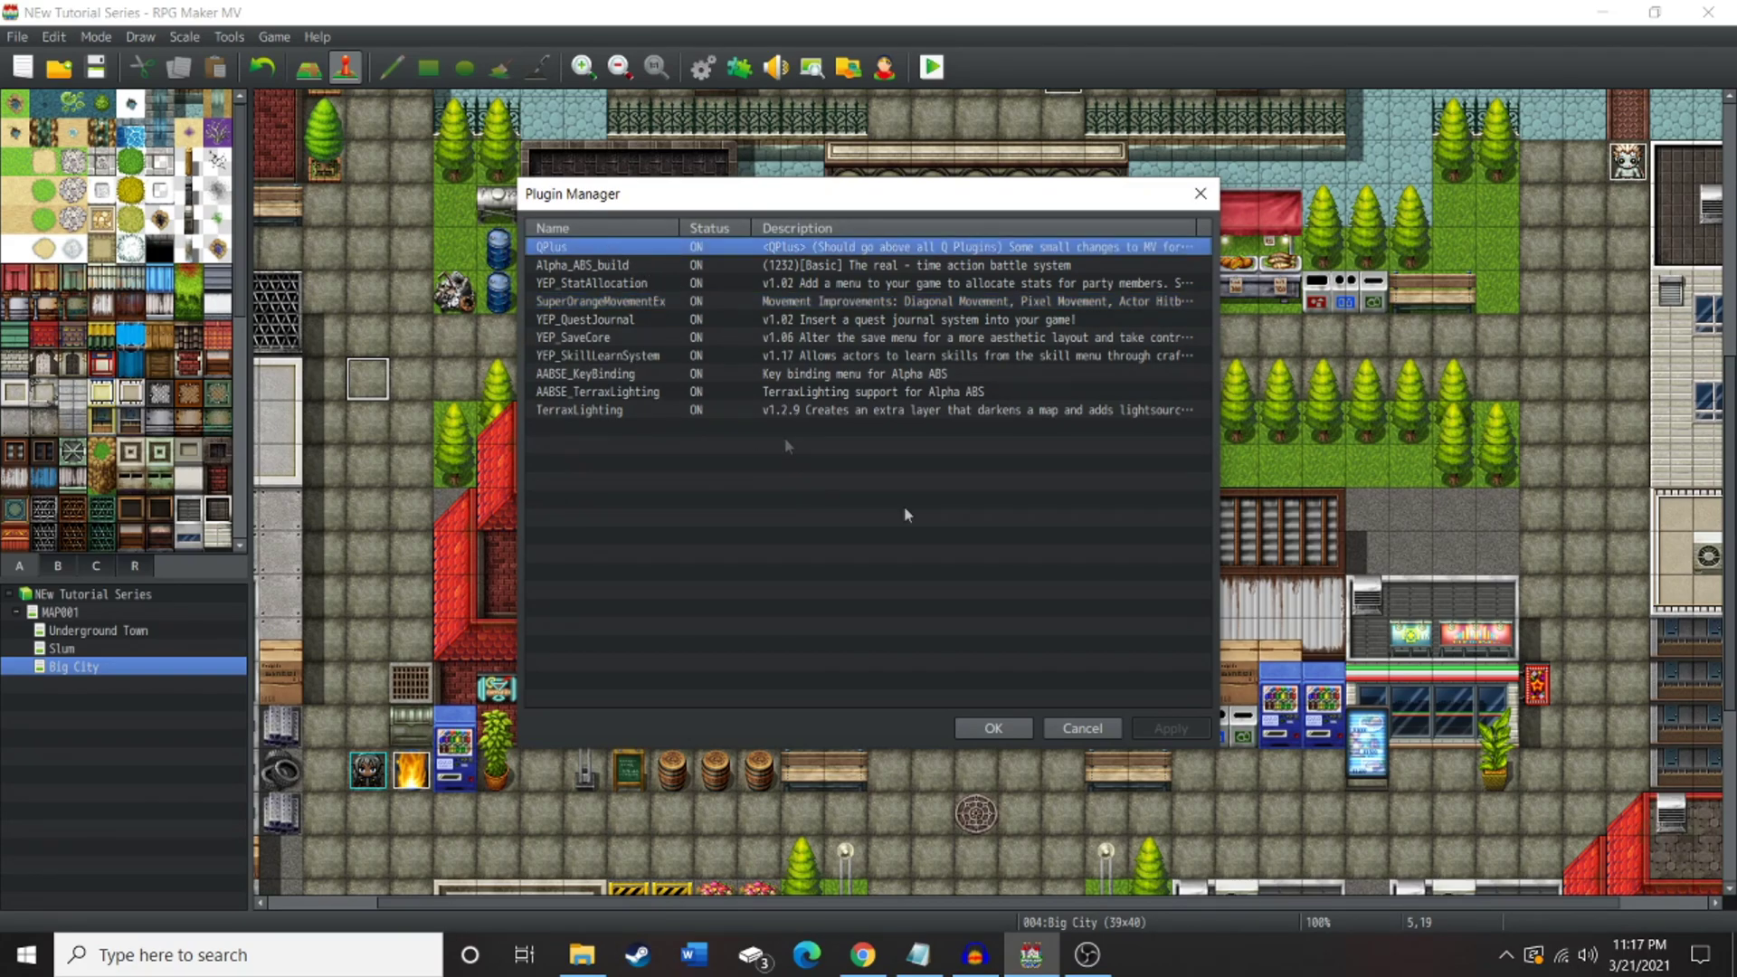
click(1022, 729)
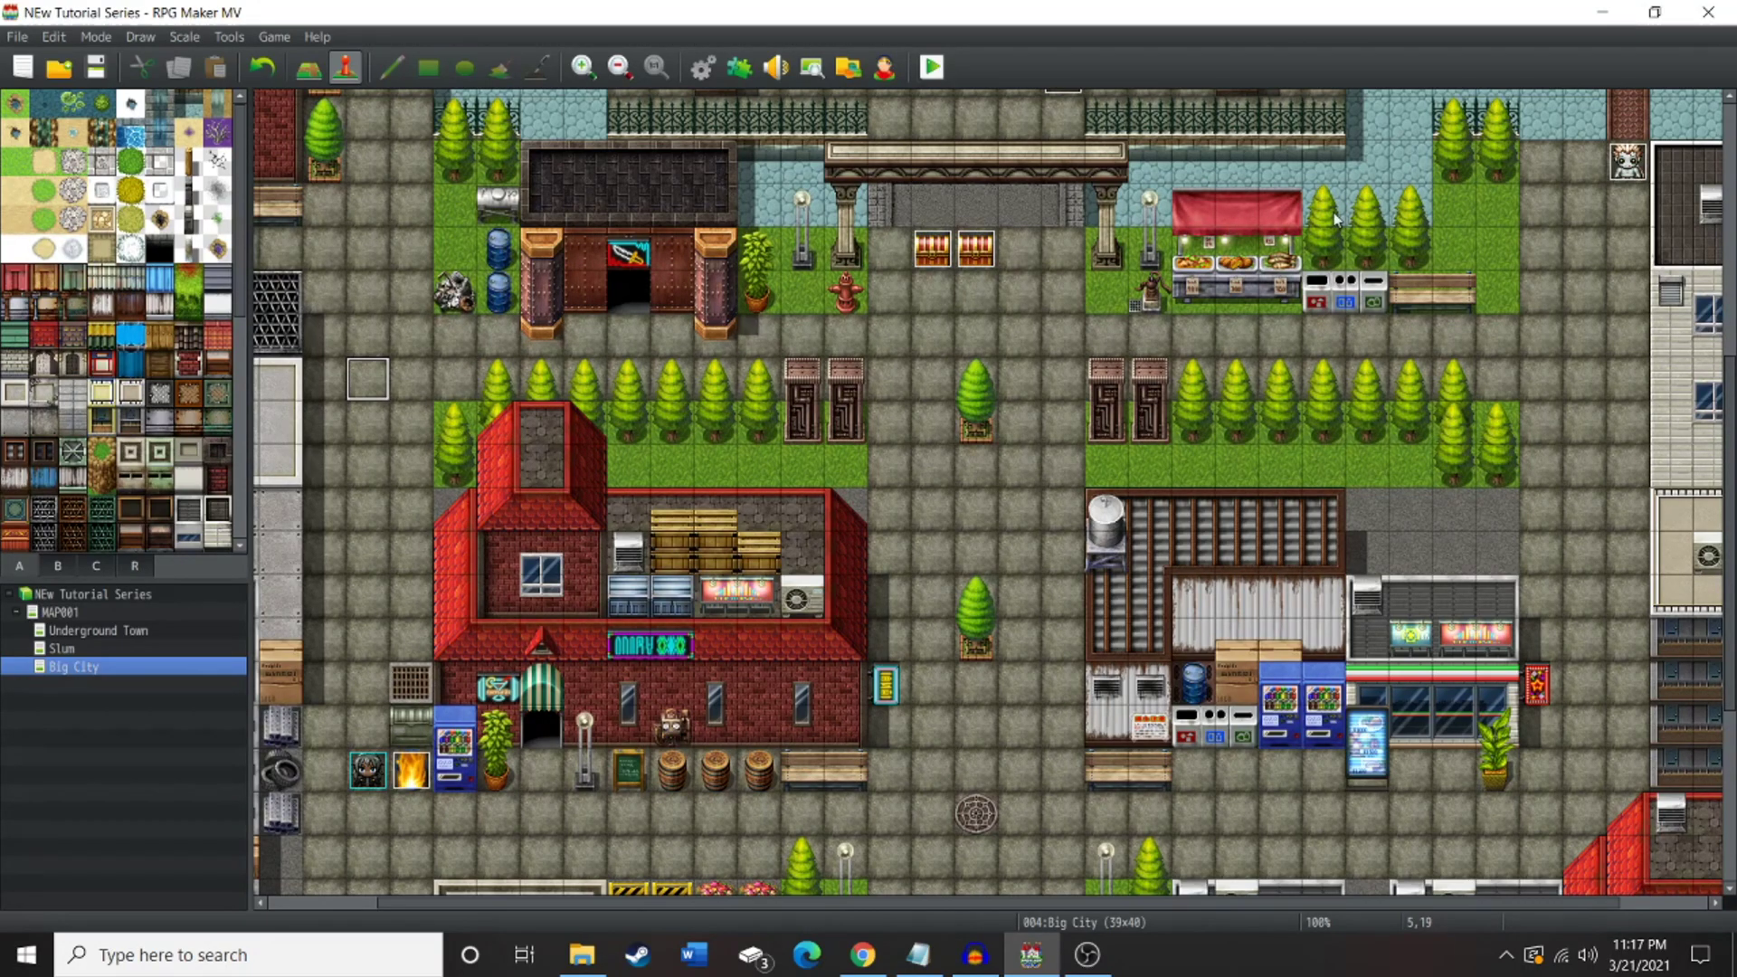
- Delete the dark event square, move the player start to tile 6,18, and test-play, saving changes
scroll(1298, 188, up, 2)
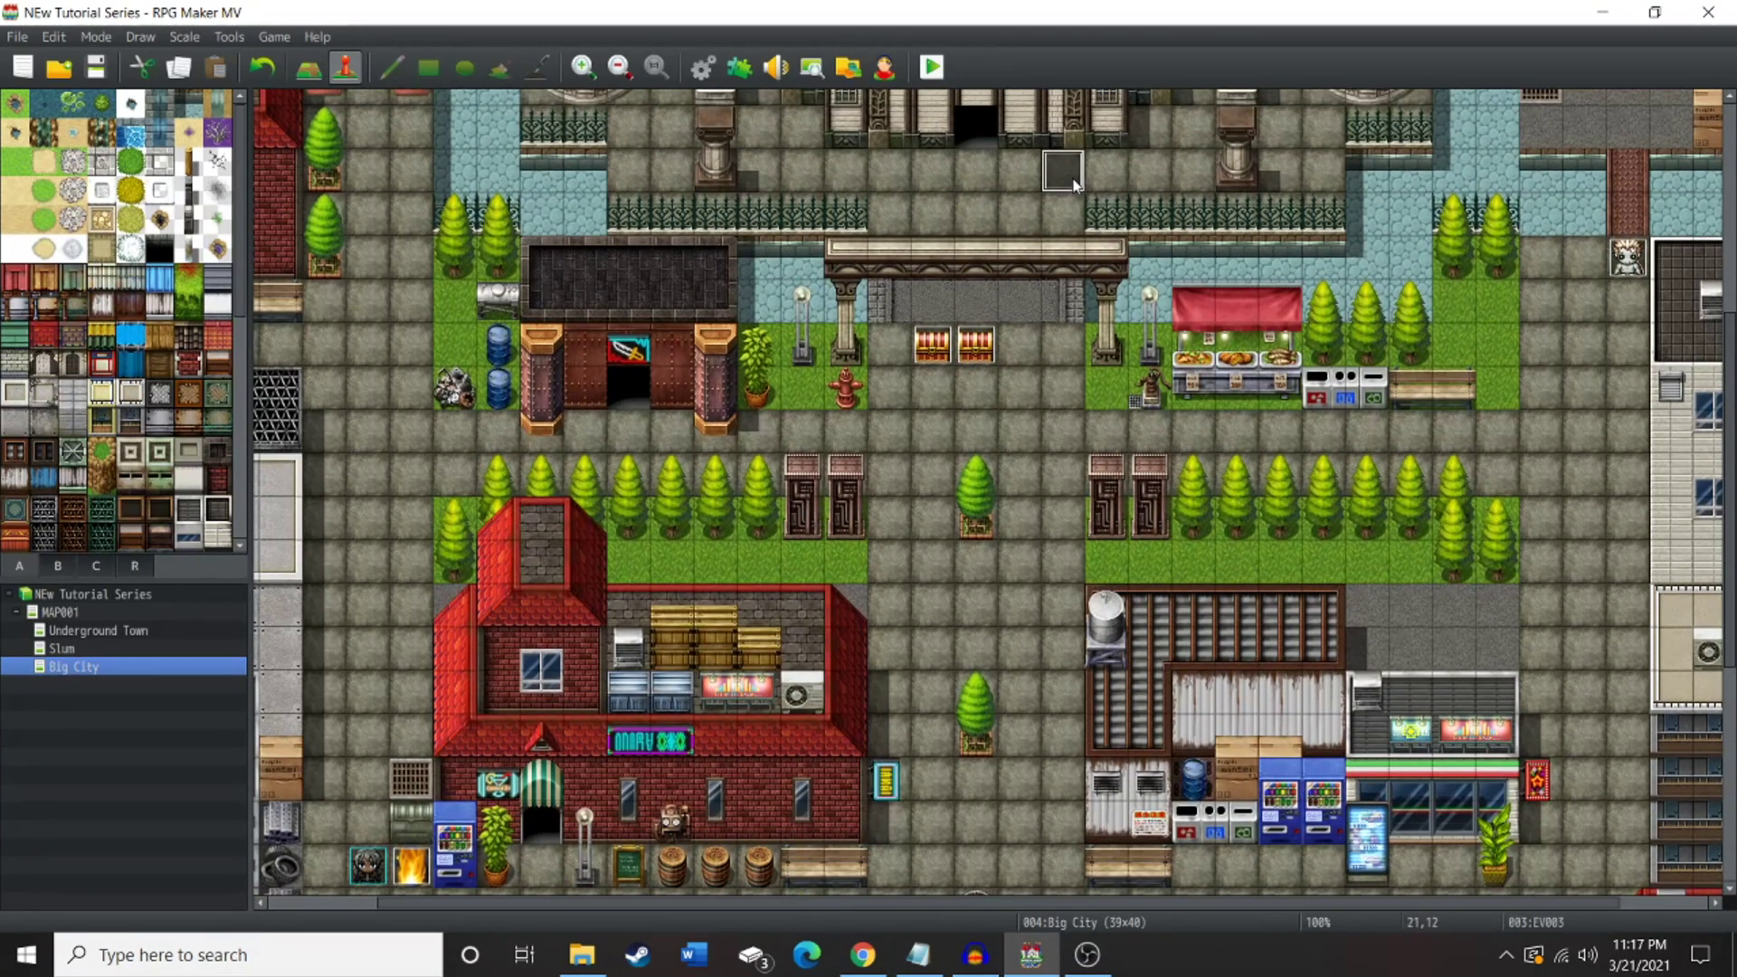
key(Delete)
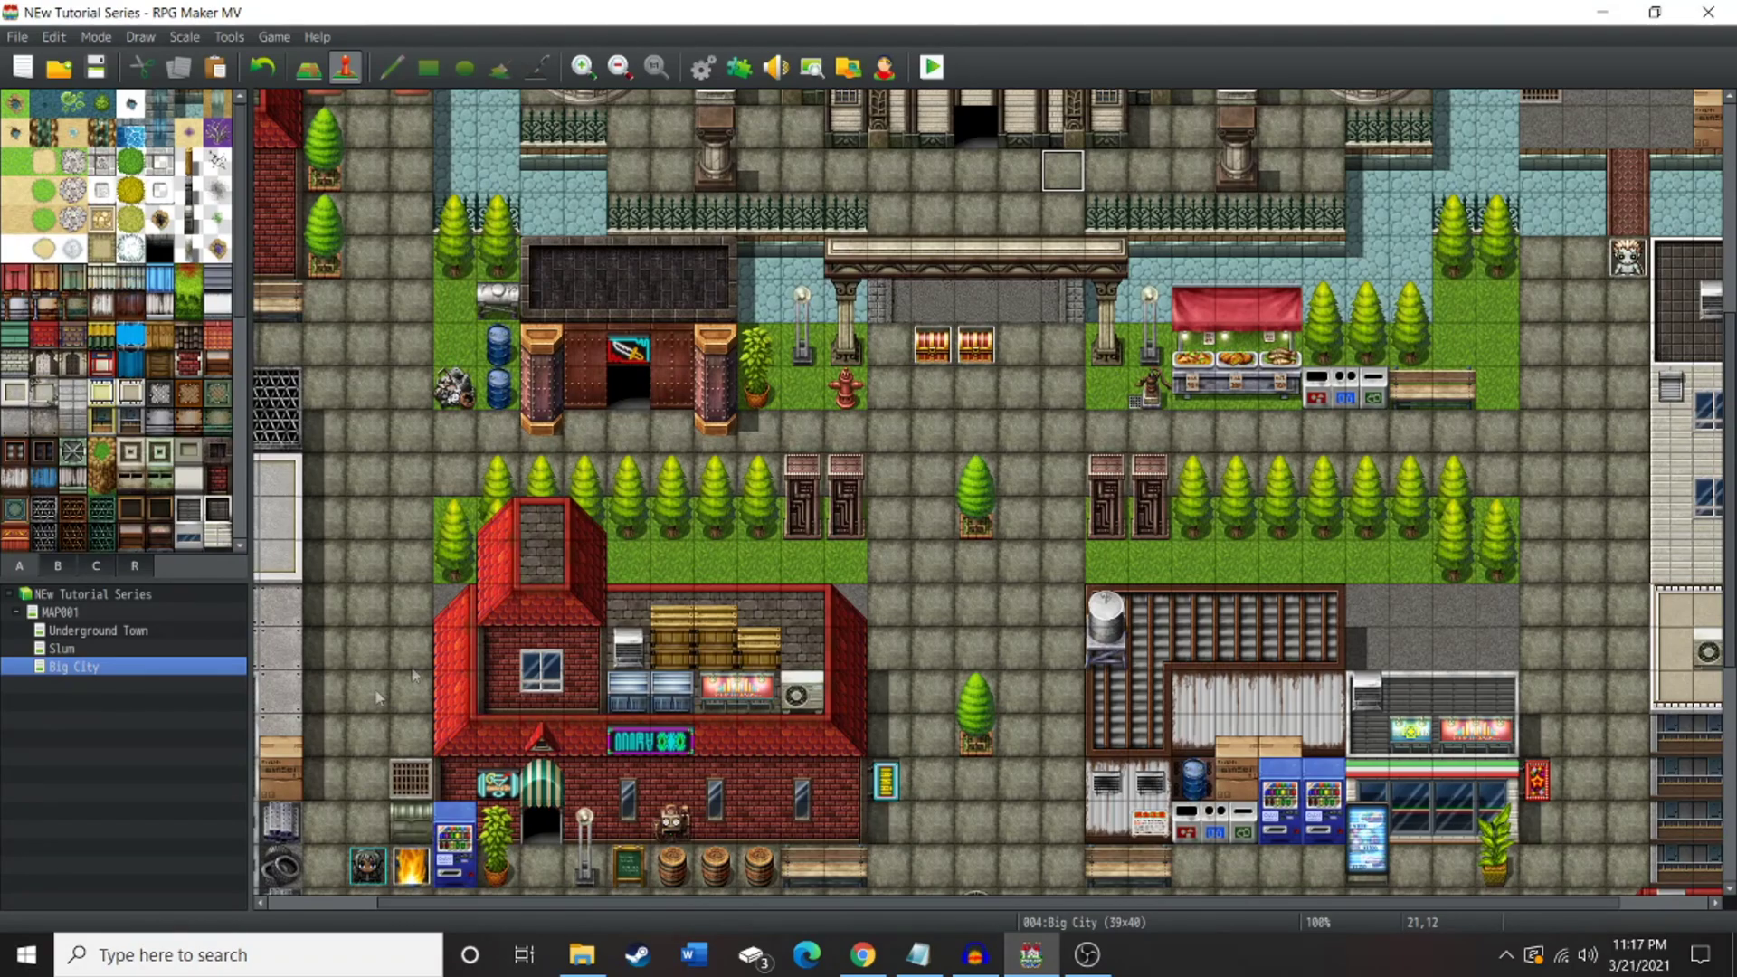
drag(368, 865, 411, 432)
click(931, 66)
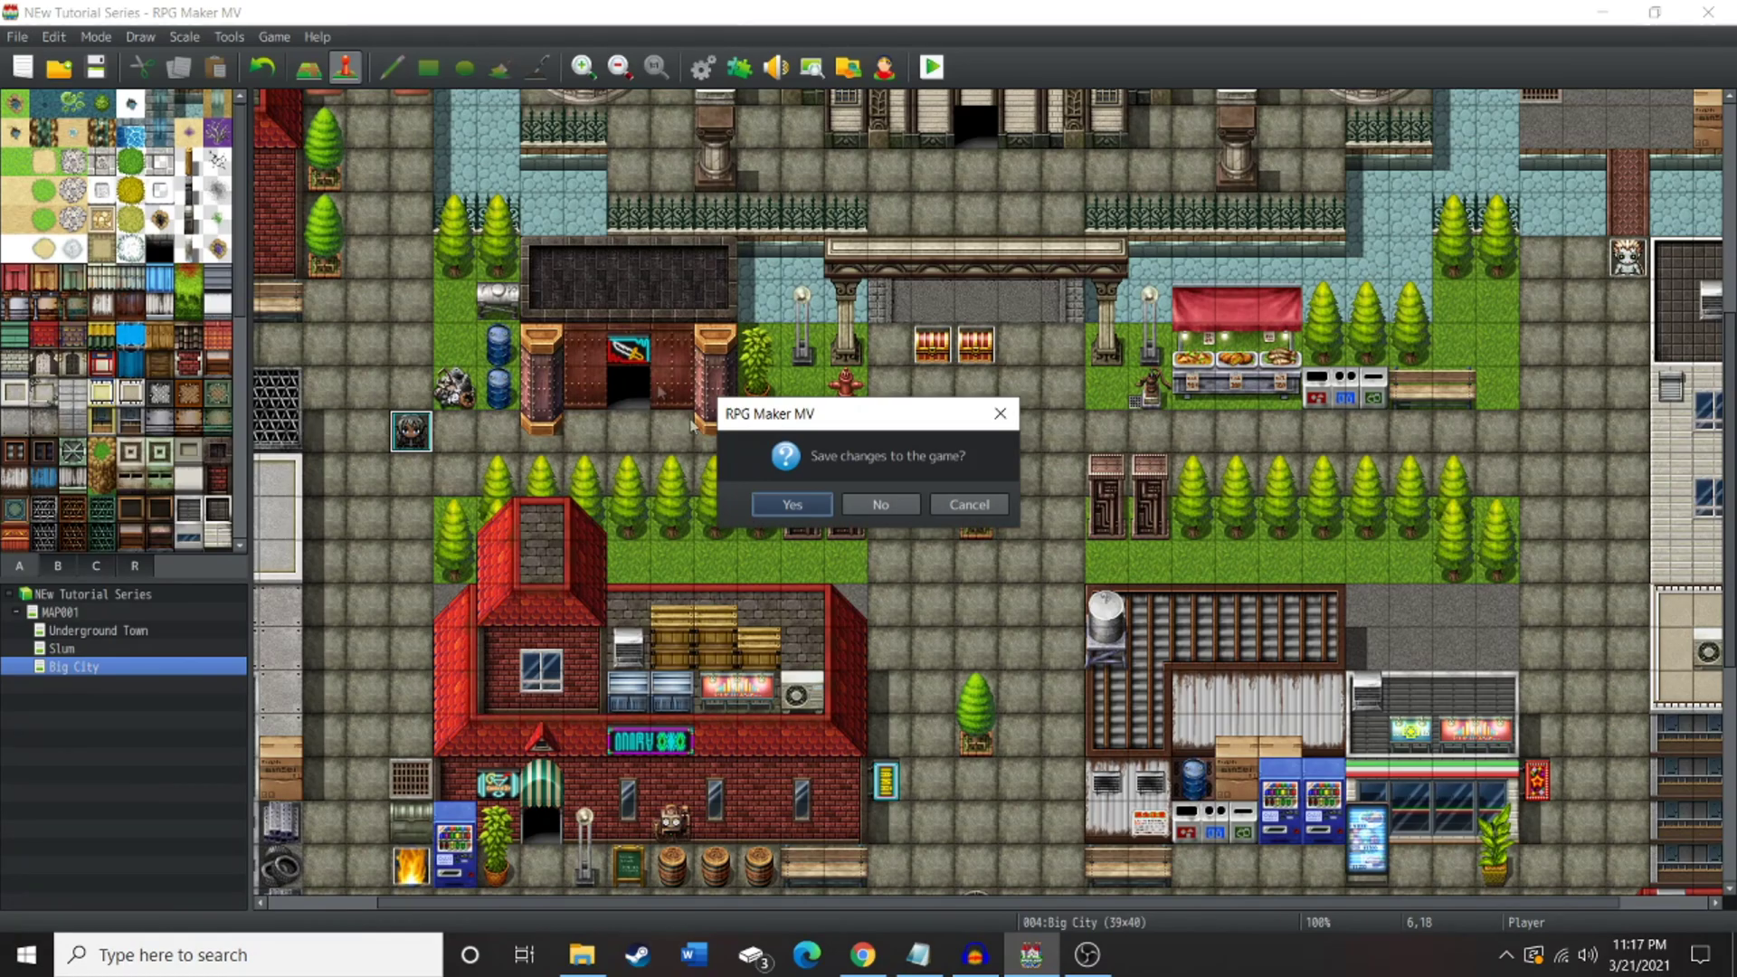
click(789, 504)
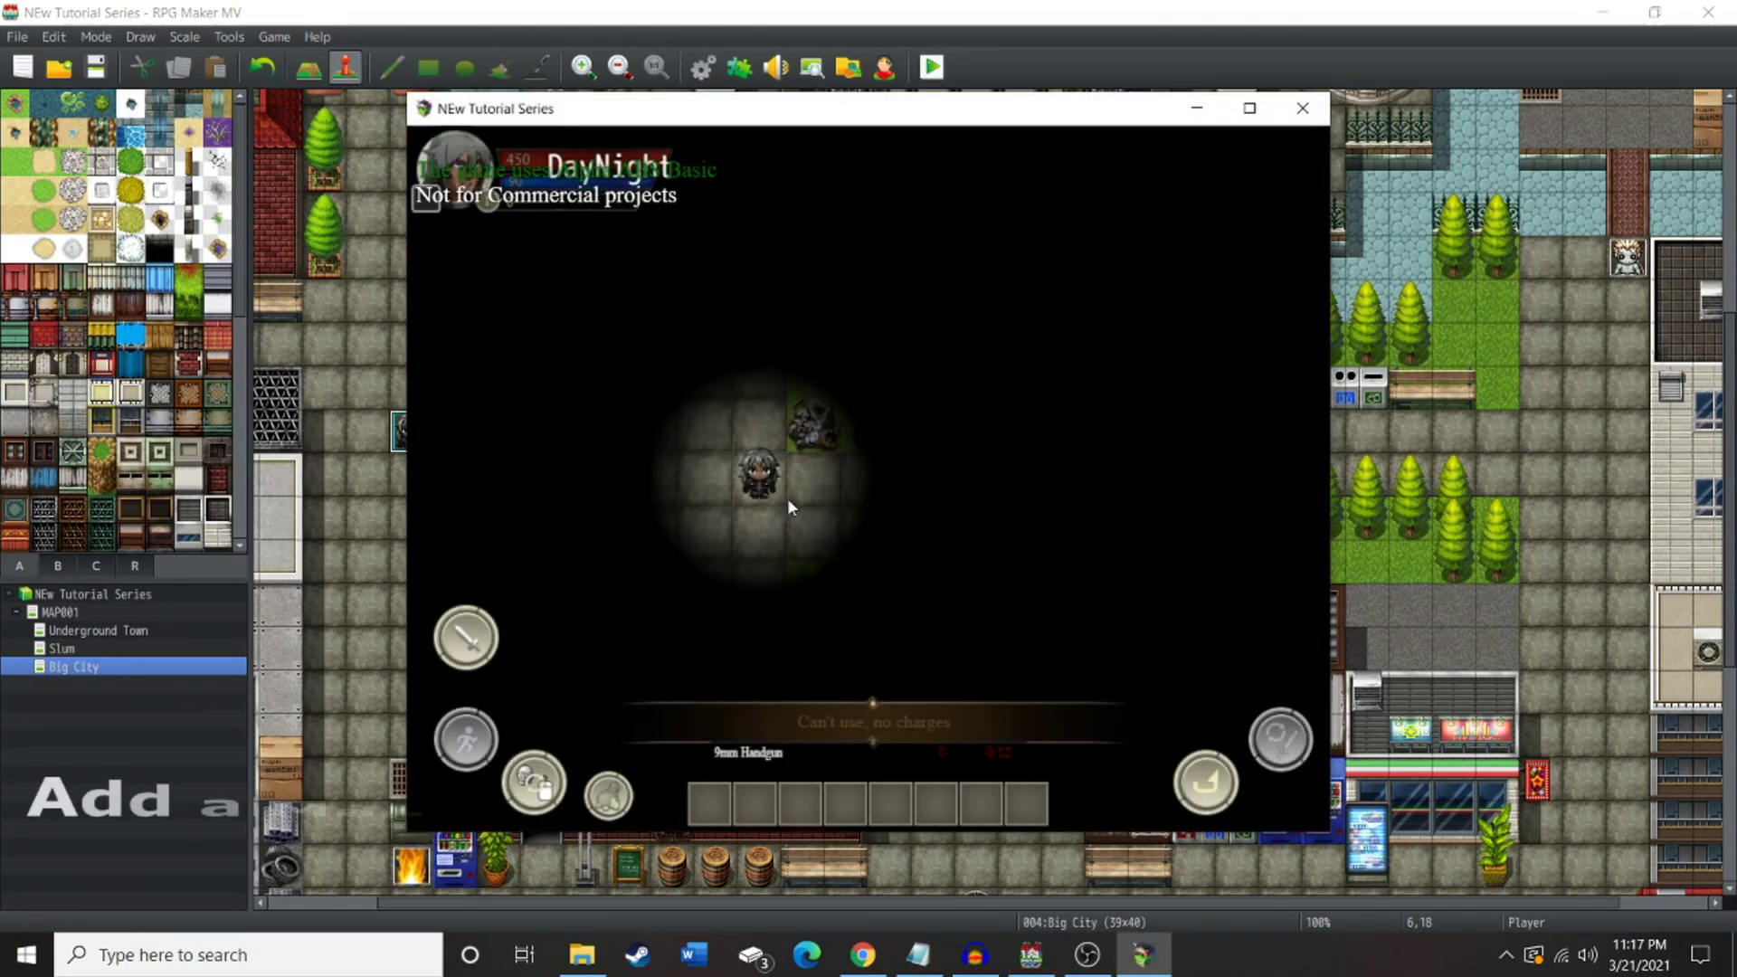
click(1303, 108)
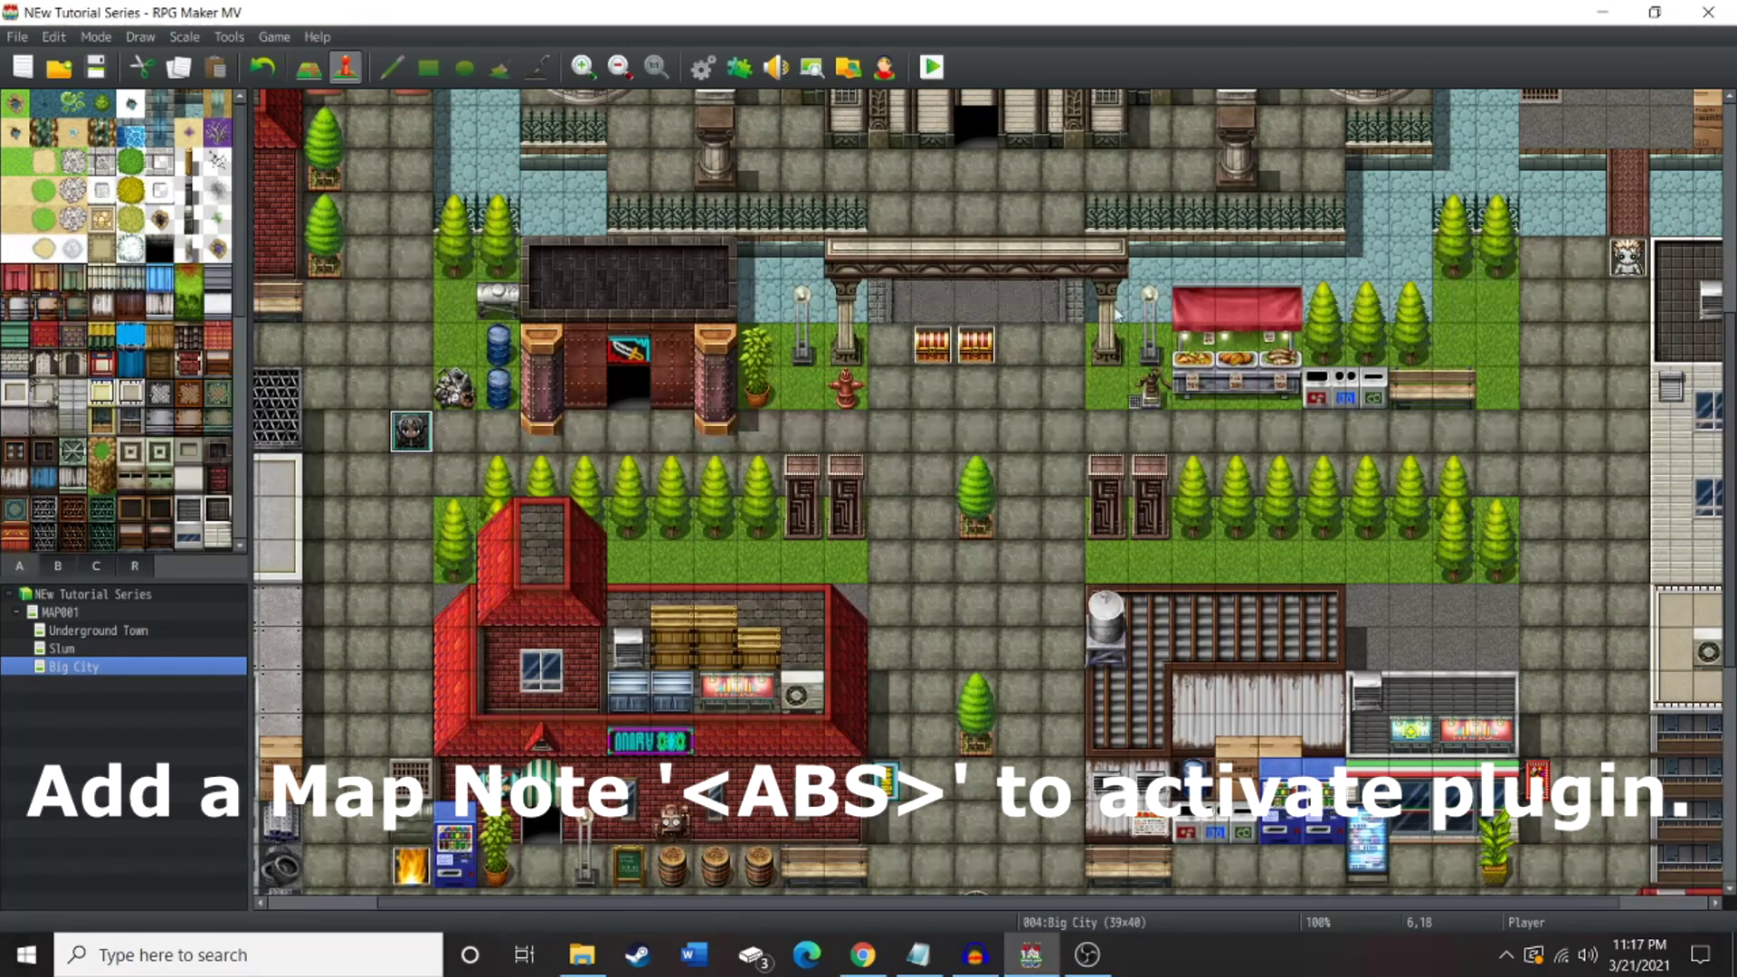
- Delete the fire event at tile 6,28 and launch a new playtest, saving changes
key(Up)
key(Up)
key(Up)
key(Up)
key(Up)
key(Up)
key(Up)
key(Up)
key(Up)
key(Up)
key(Up)
key(Up)
key(Up)
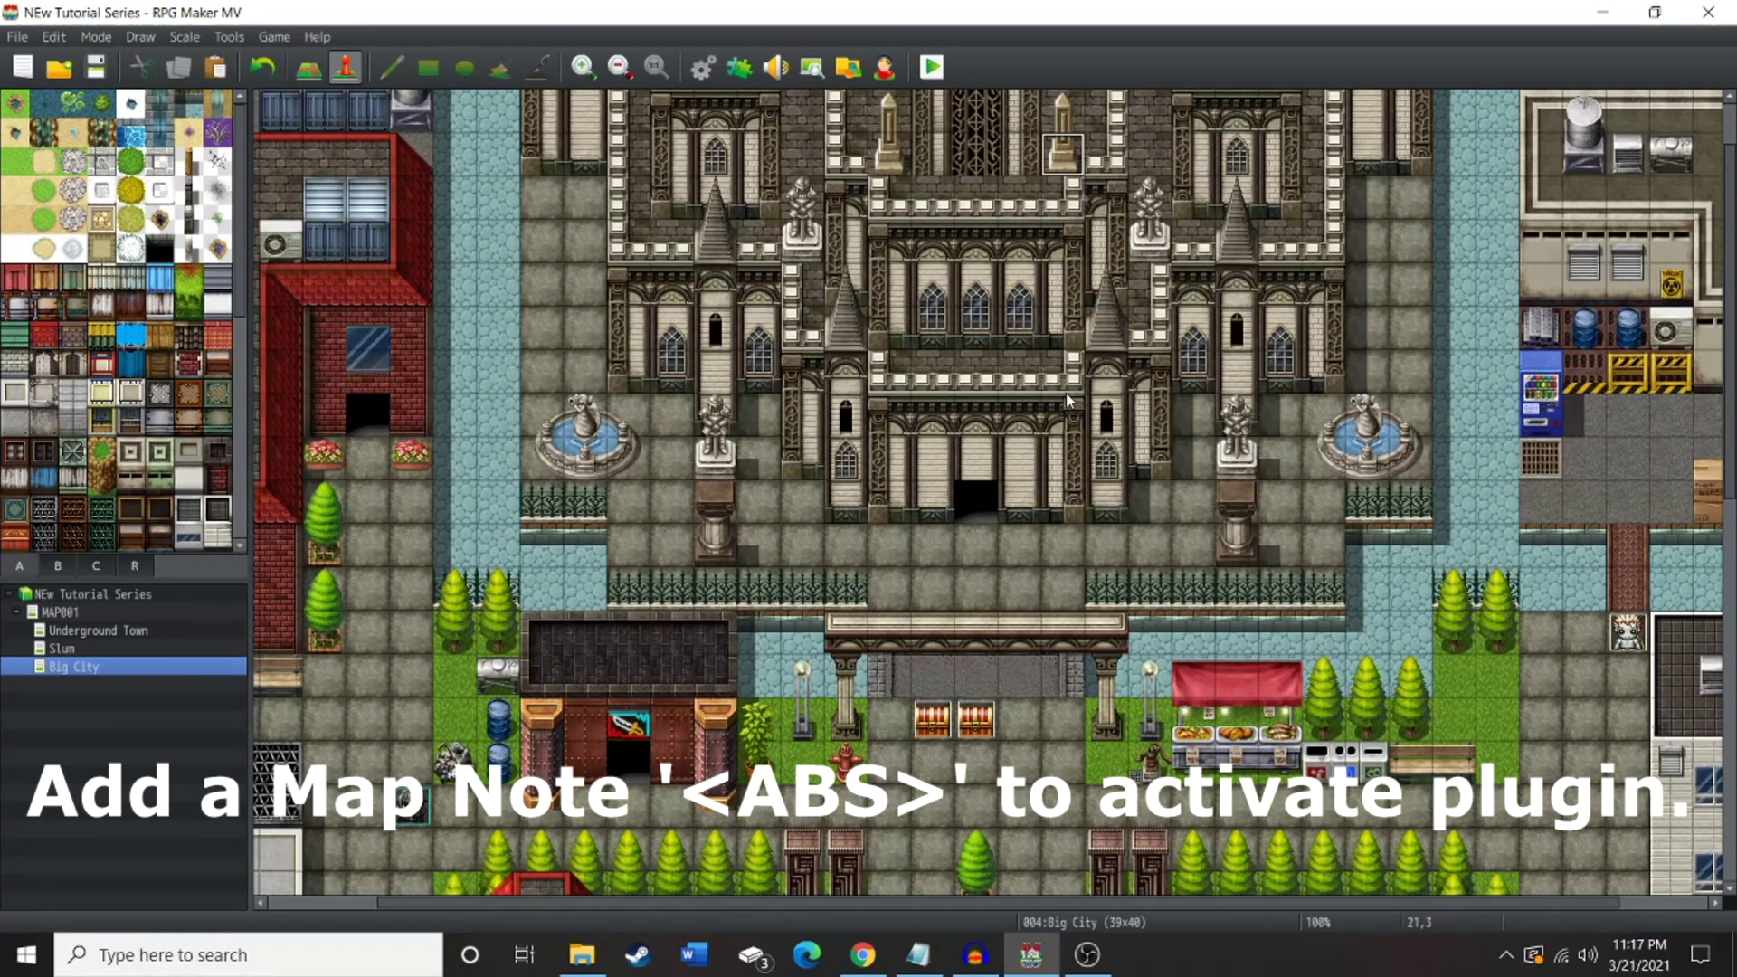
key(Down)
key(Down)
key(Down)
key(Down)
key(Down)
key(Down)
key(Down)
key(Down)
key(Down)
key(Down)
key(Down)
key(Down)
key(Down)
key(Down)
key(Down)
key(Down)
key(Down)
key(Down)
key(Down)
key(Down)
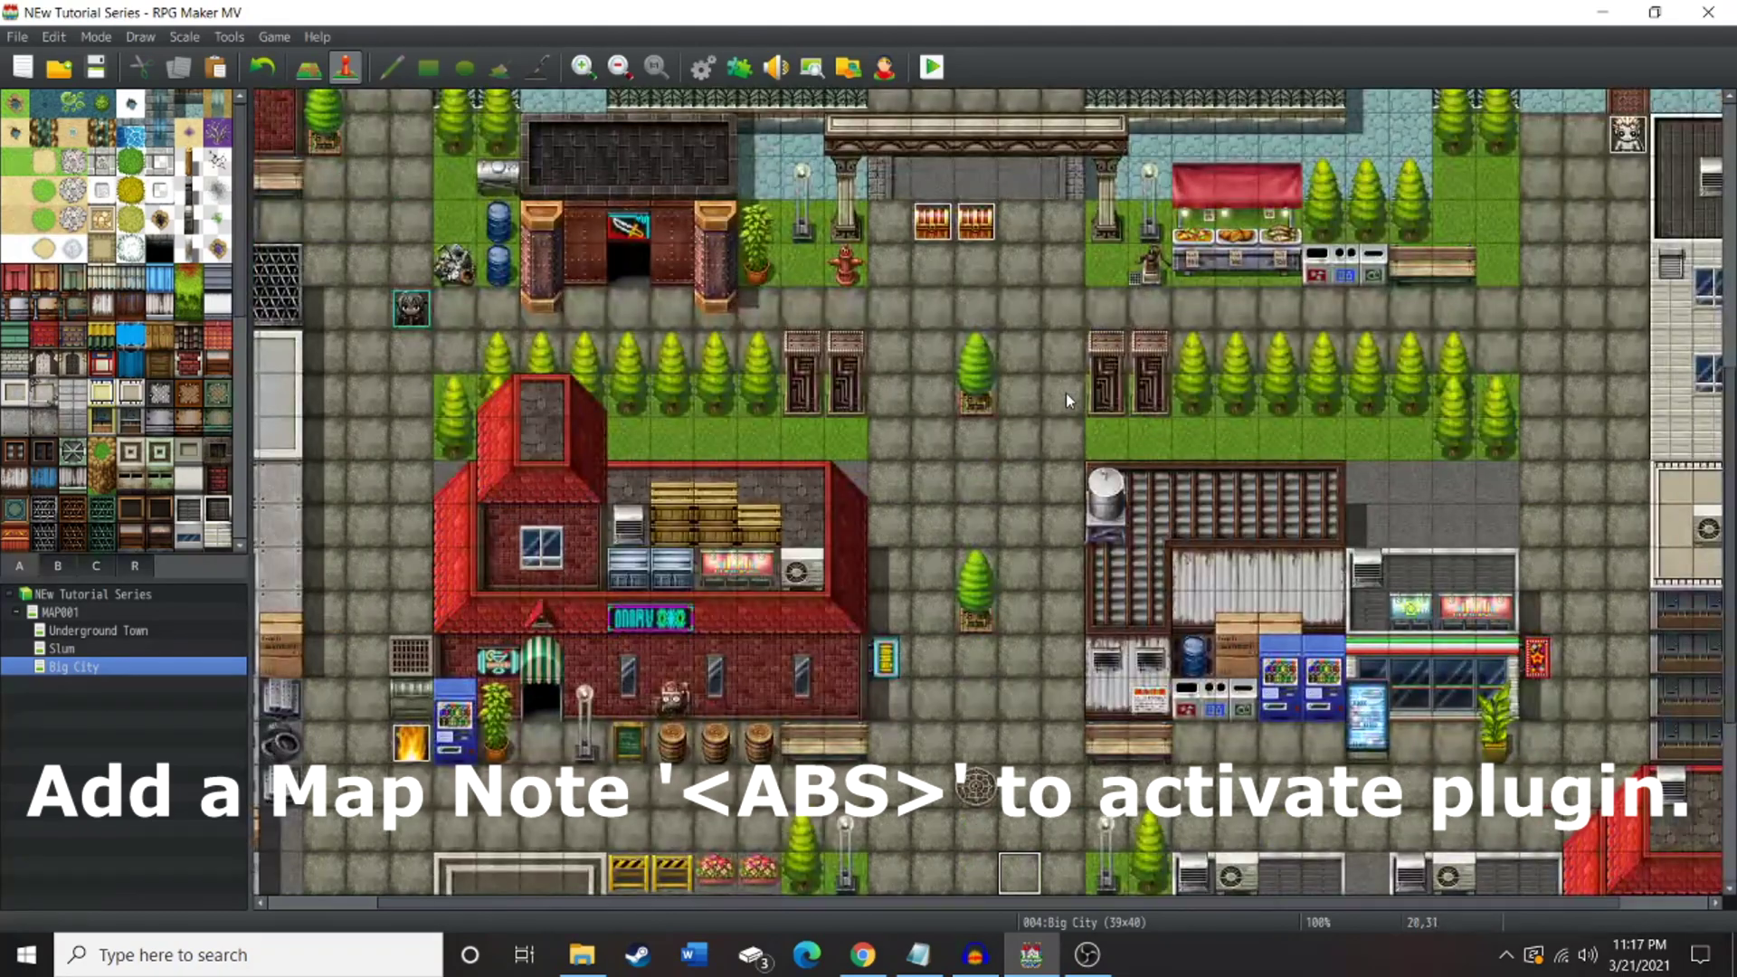
key(Left)
key(Left)
click(414, 754)
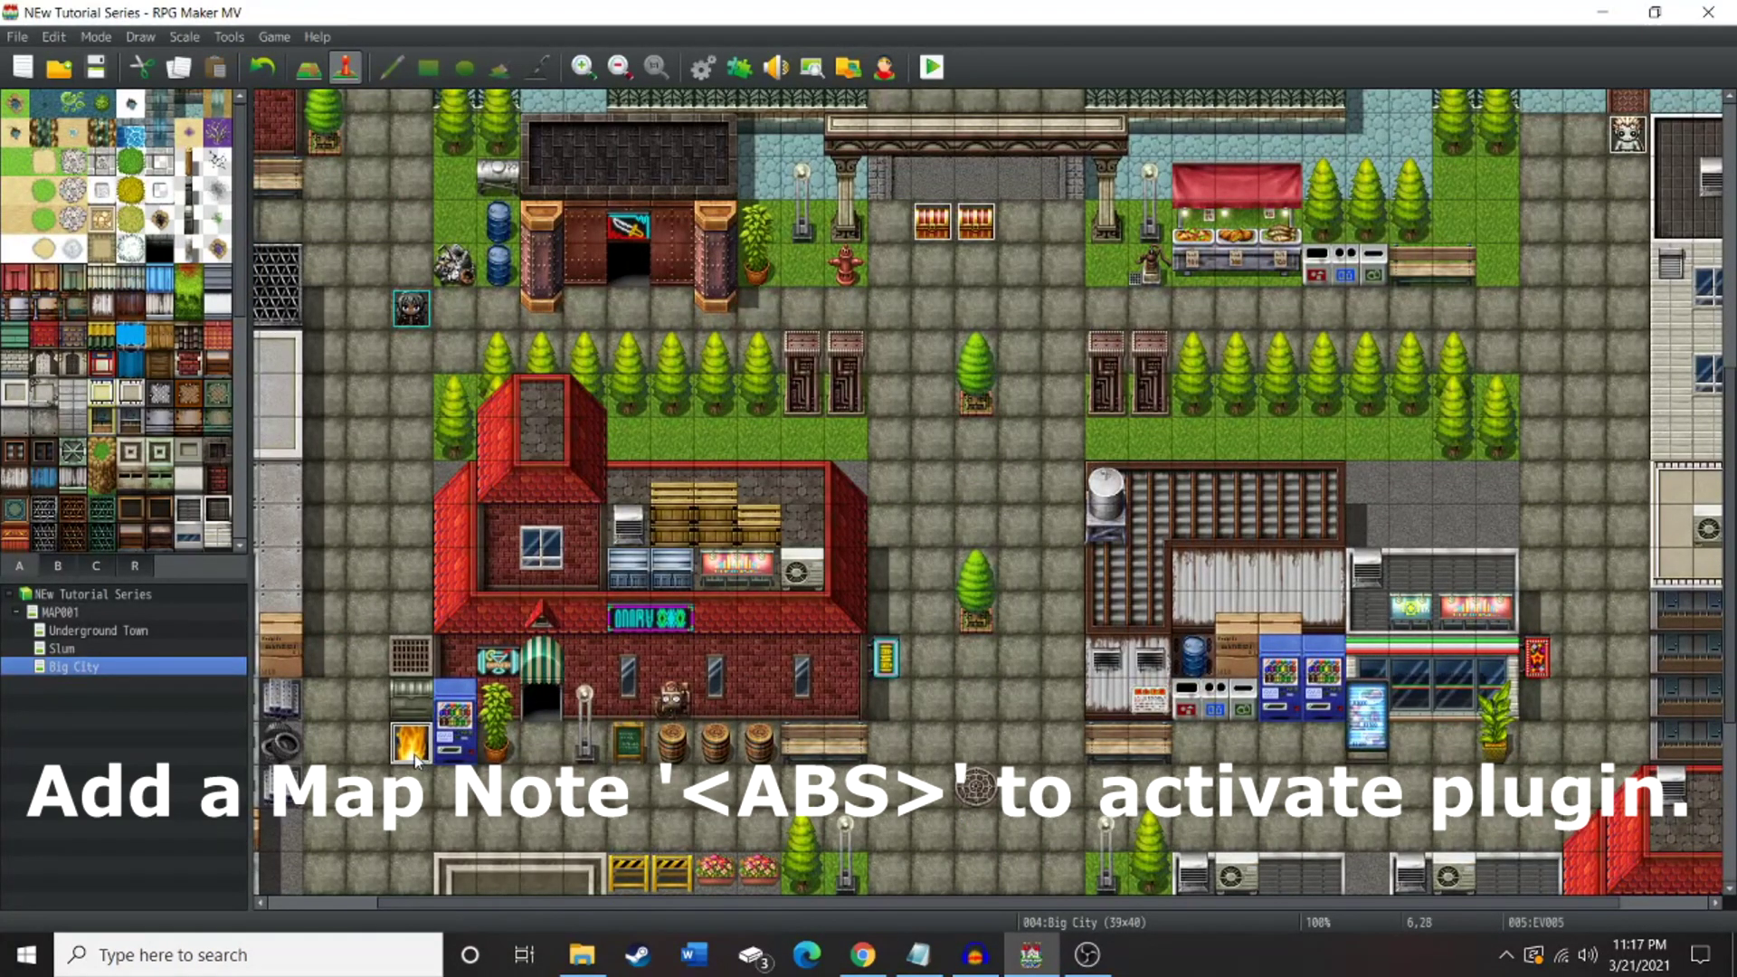
key(Delete)
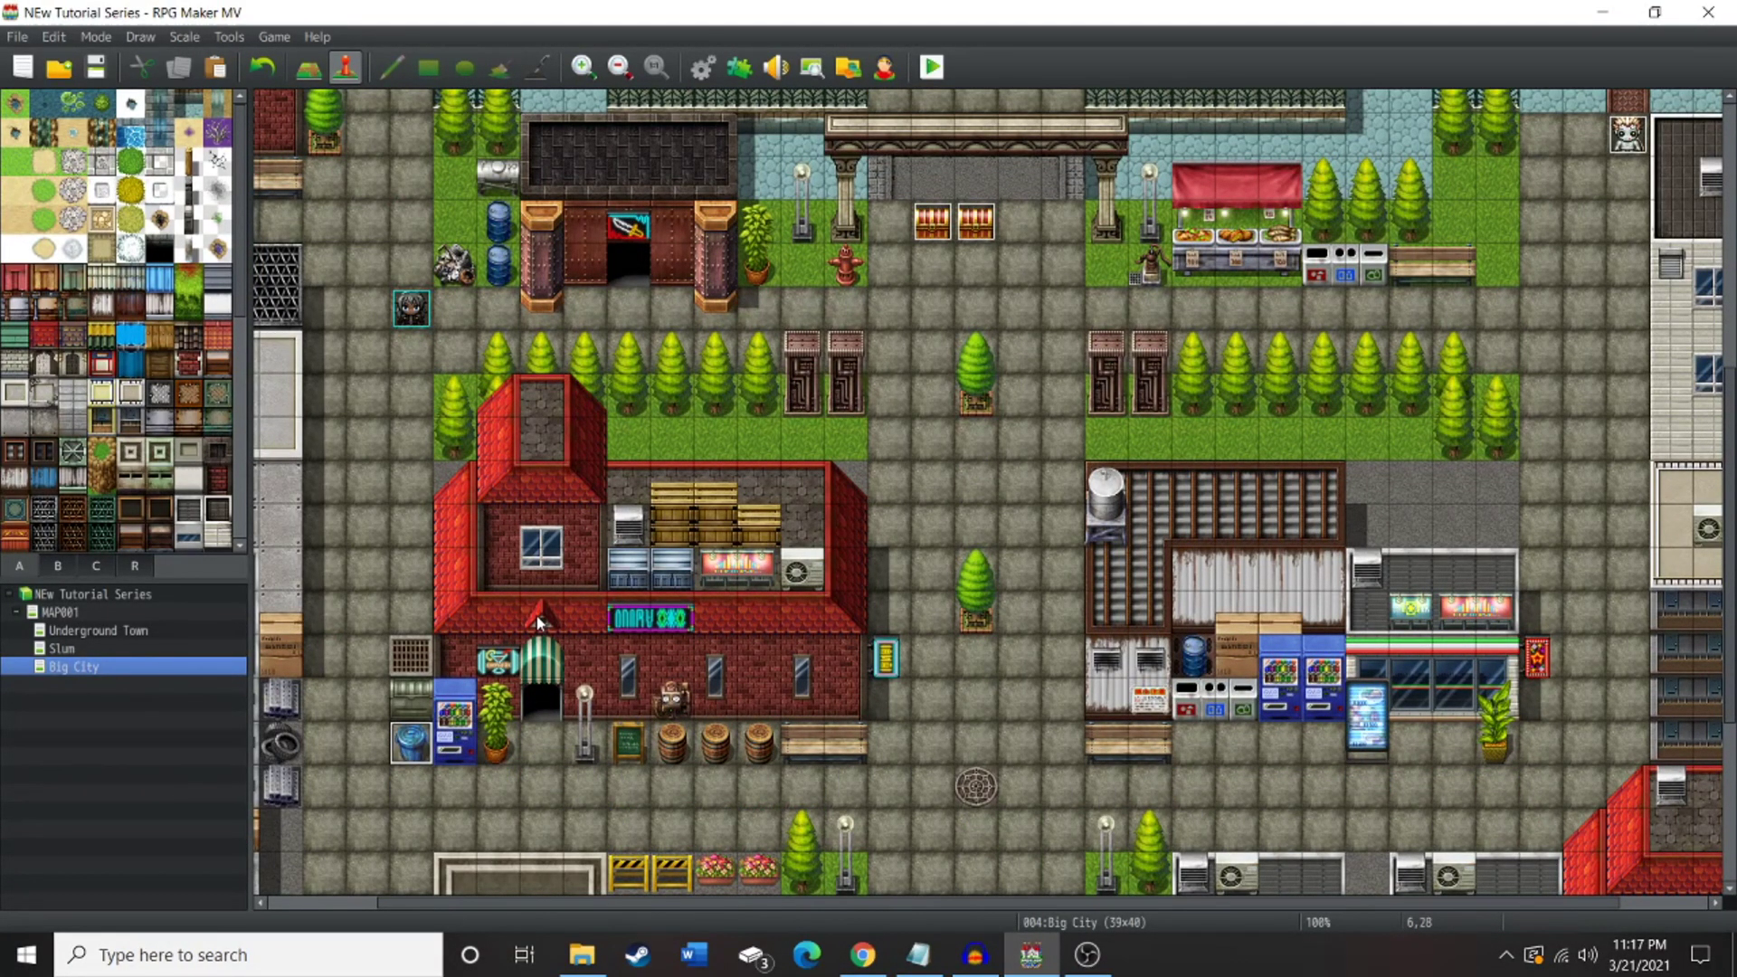
click(926, 76)
key(Return)
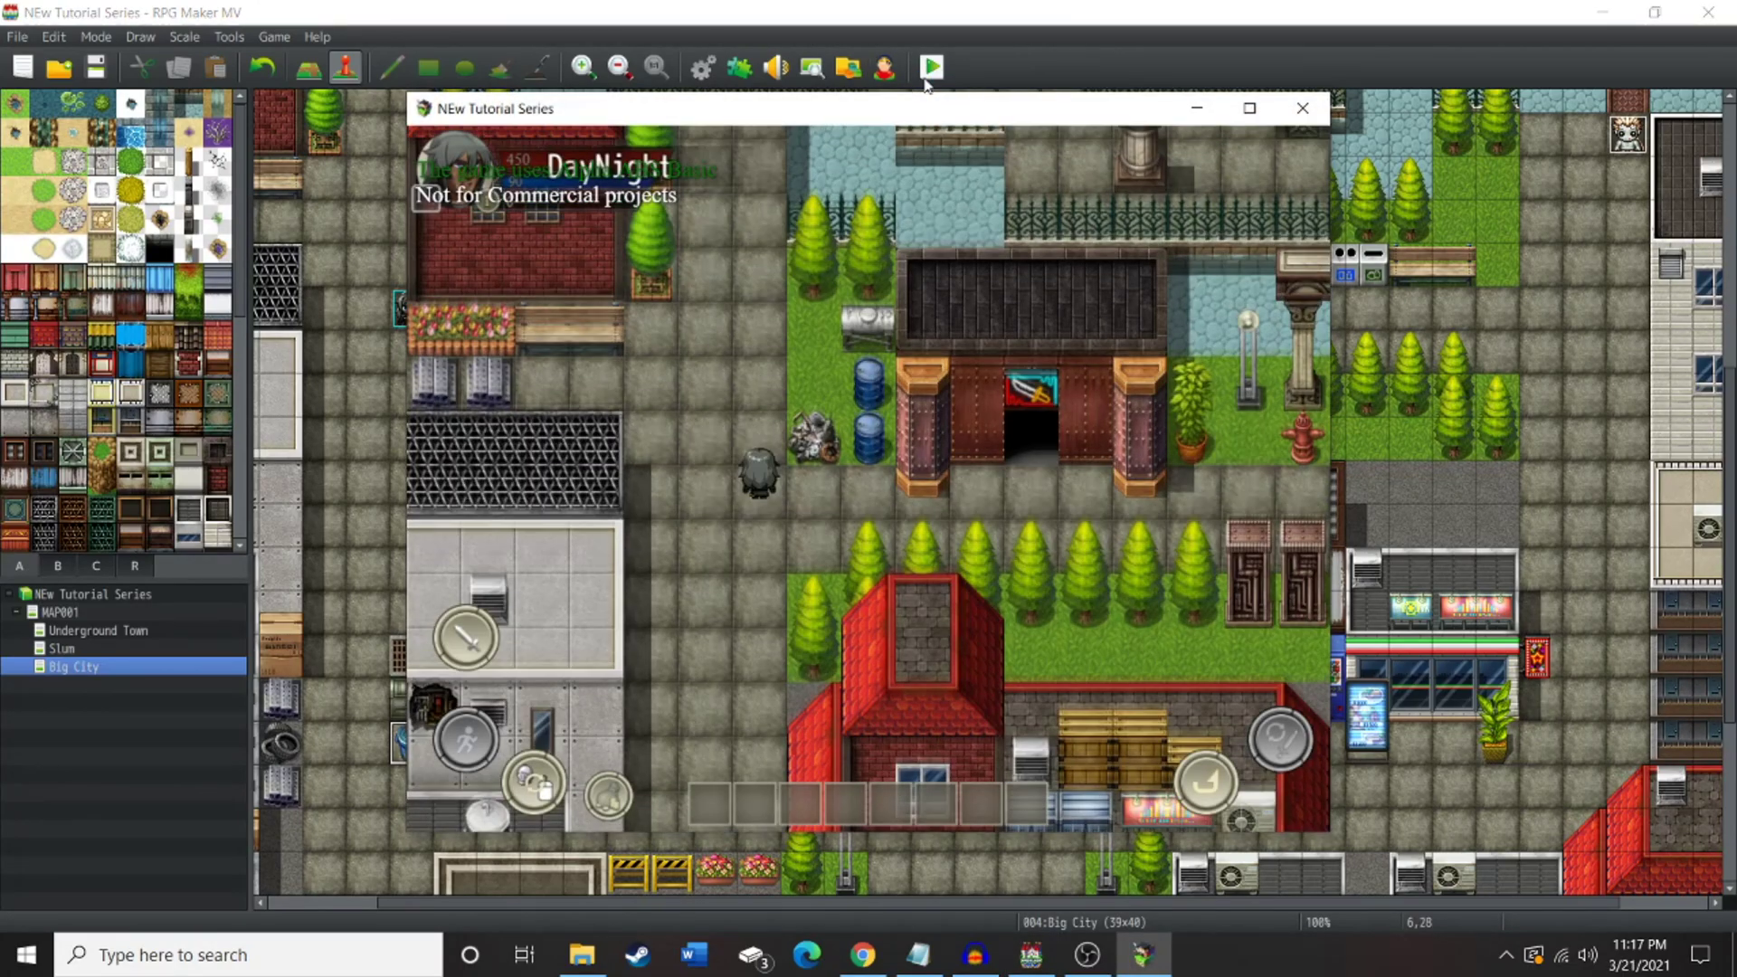
- Walk the hero down the street and along the path, and make the game window fill the screen
key(Down)
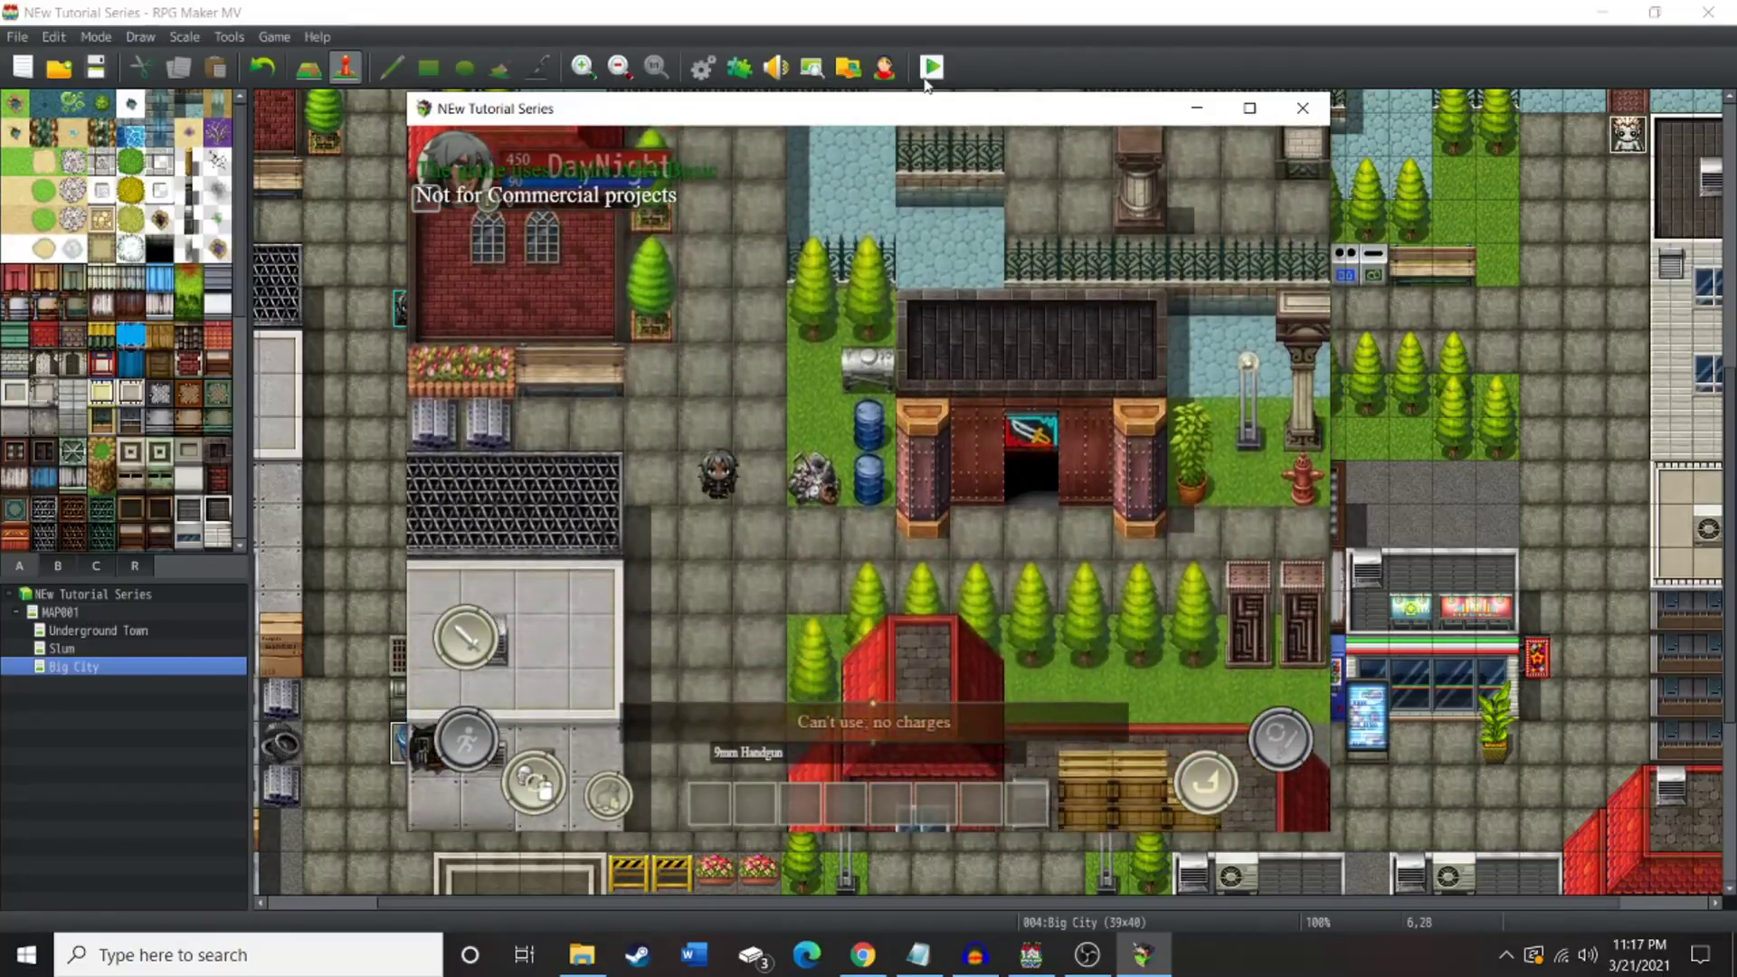
key(Left)
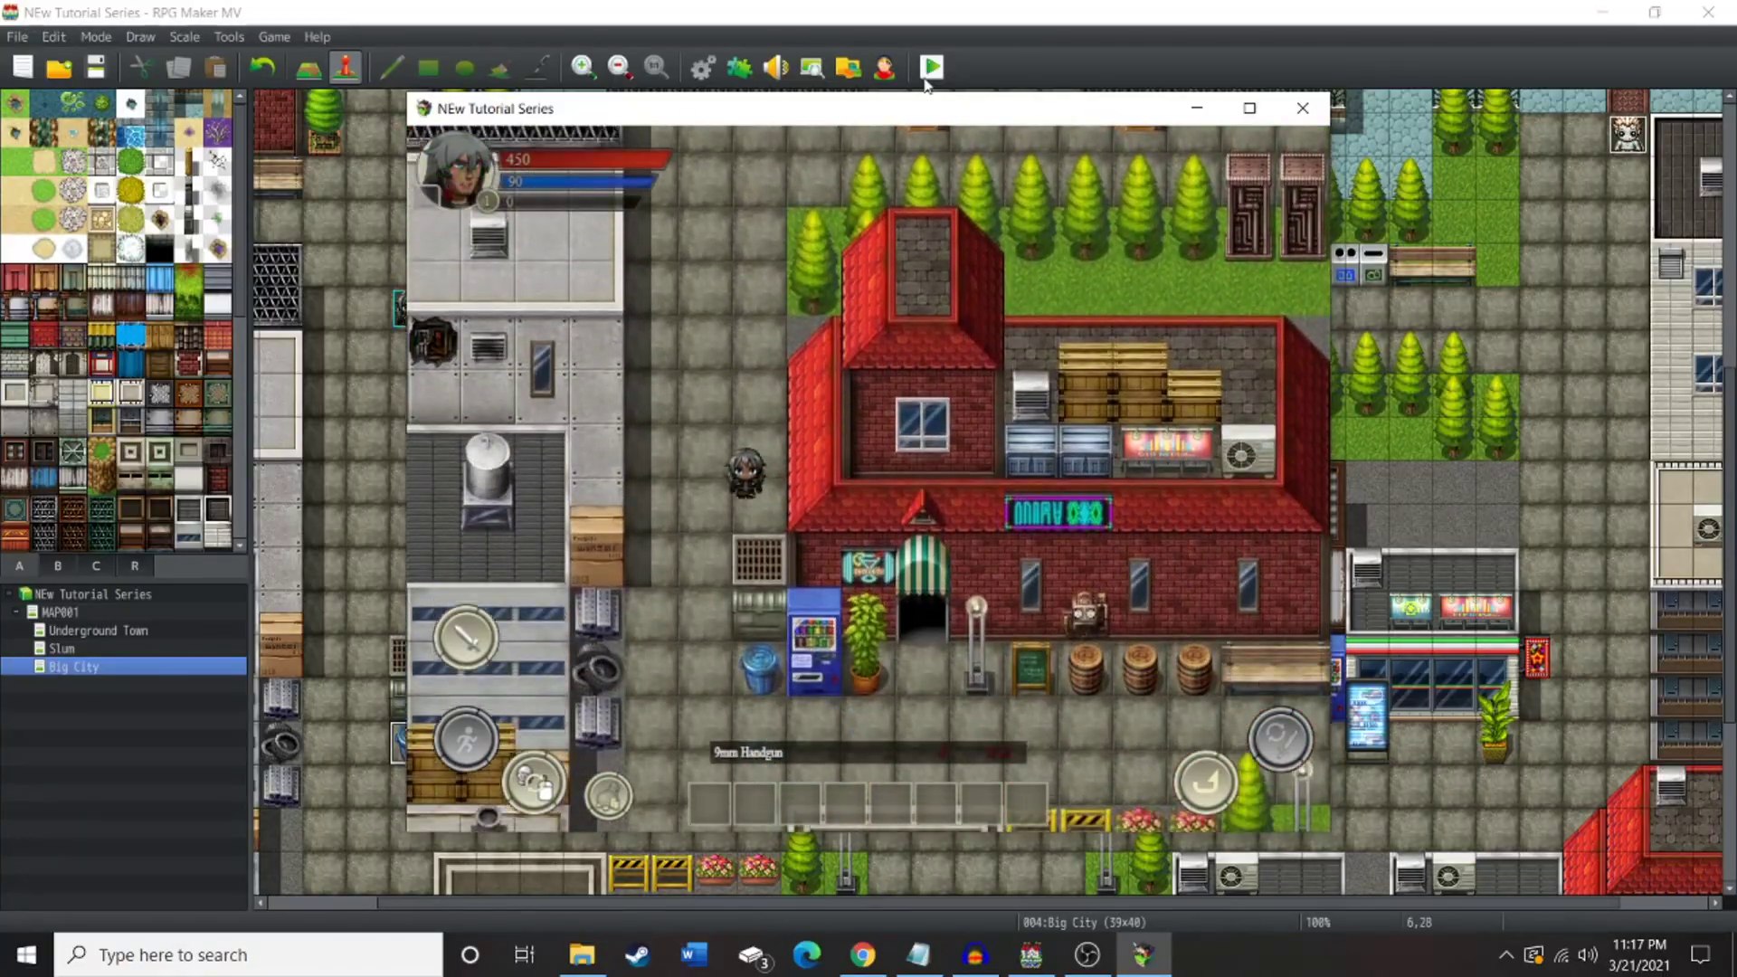
key(Up)
key(Right)
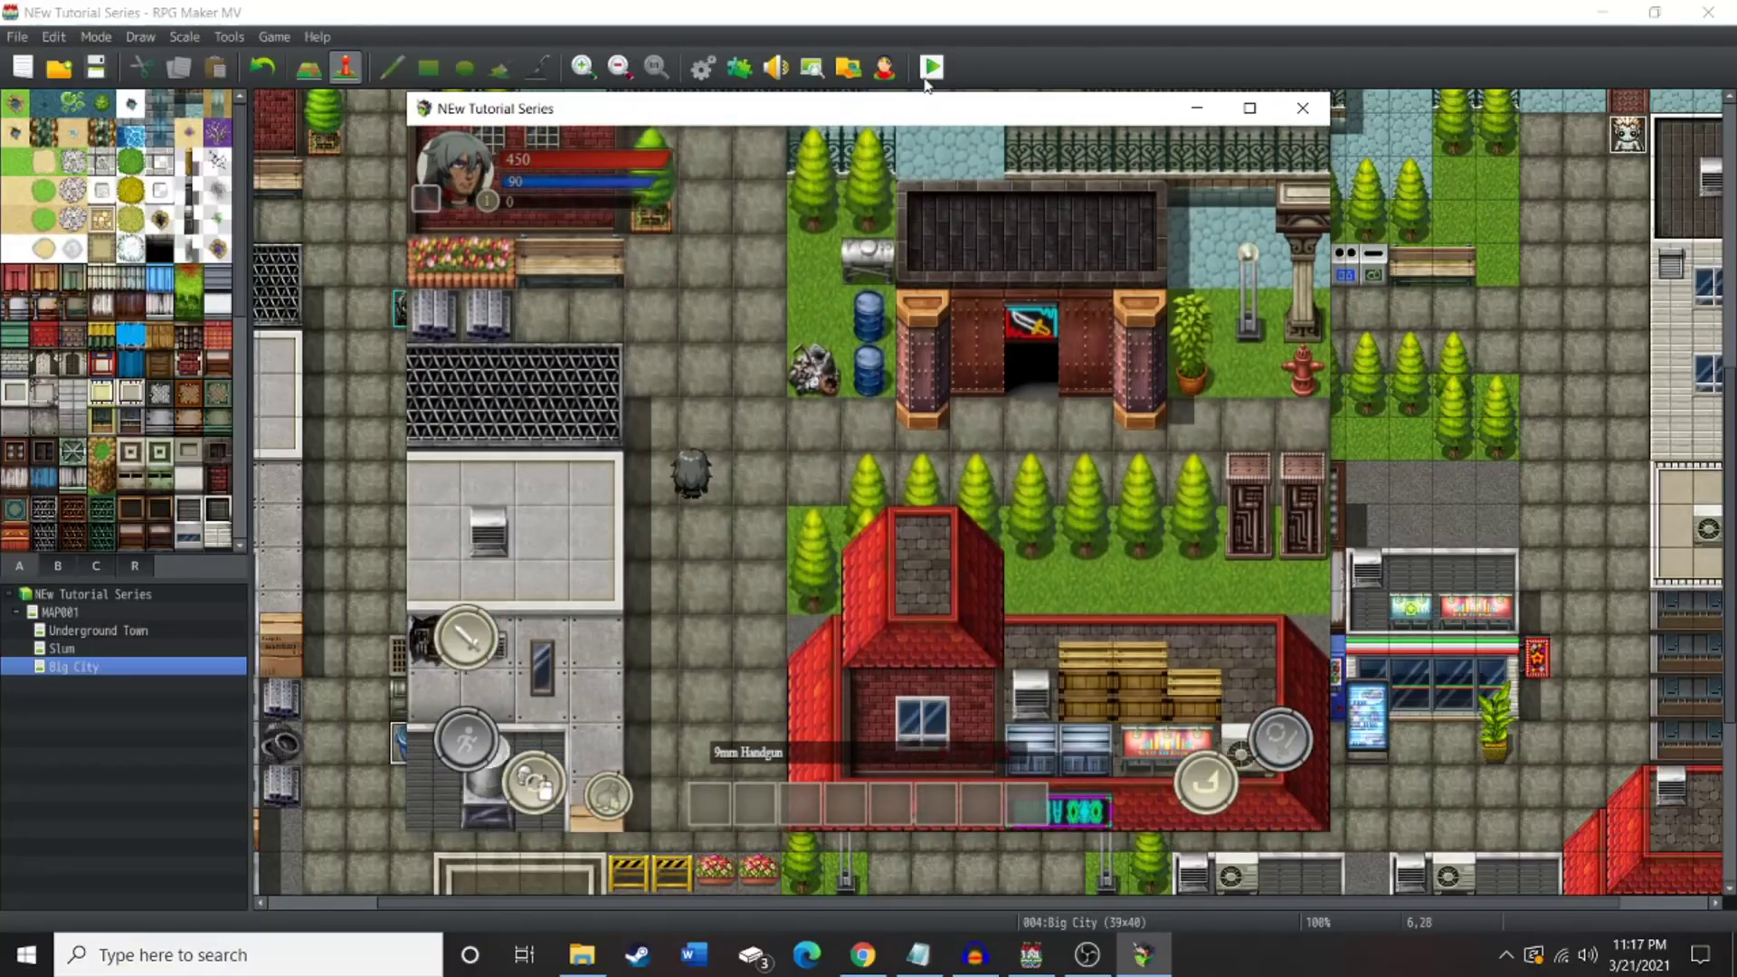
key(Up)
key(Right)
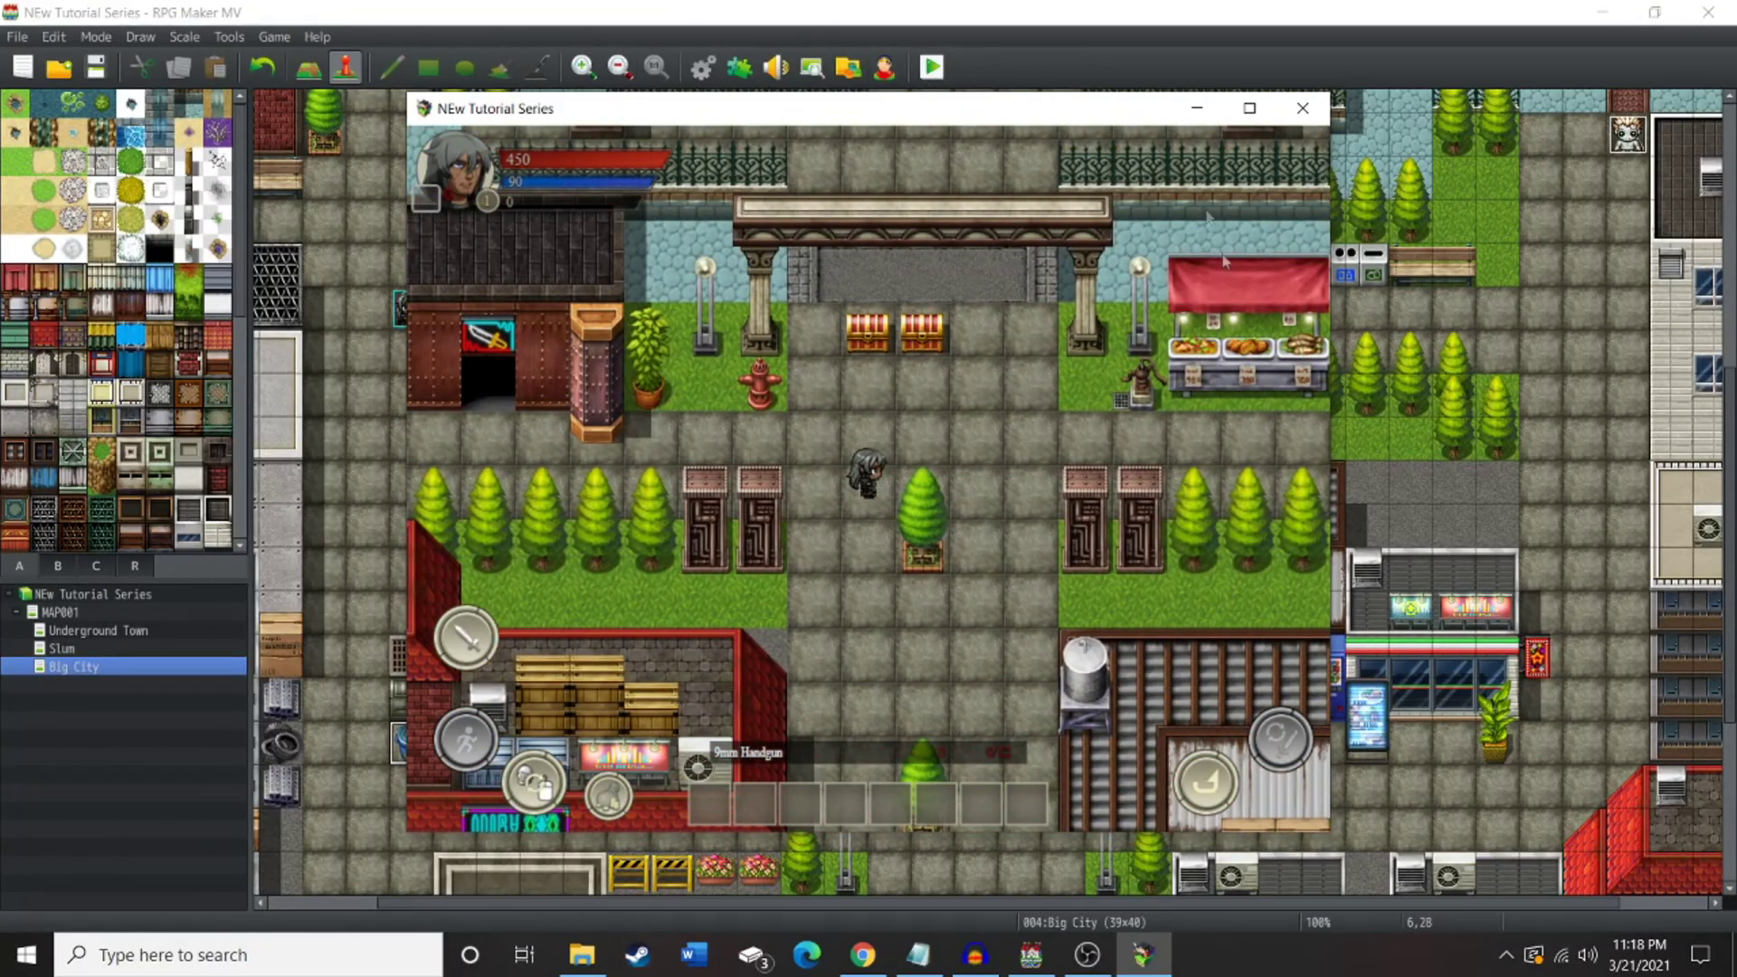
click(1249, 108)
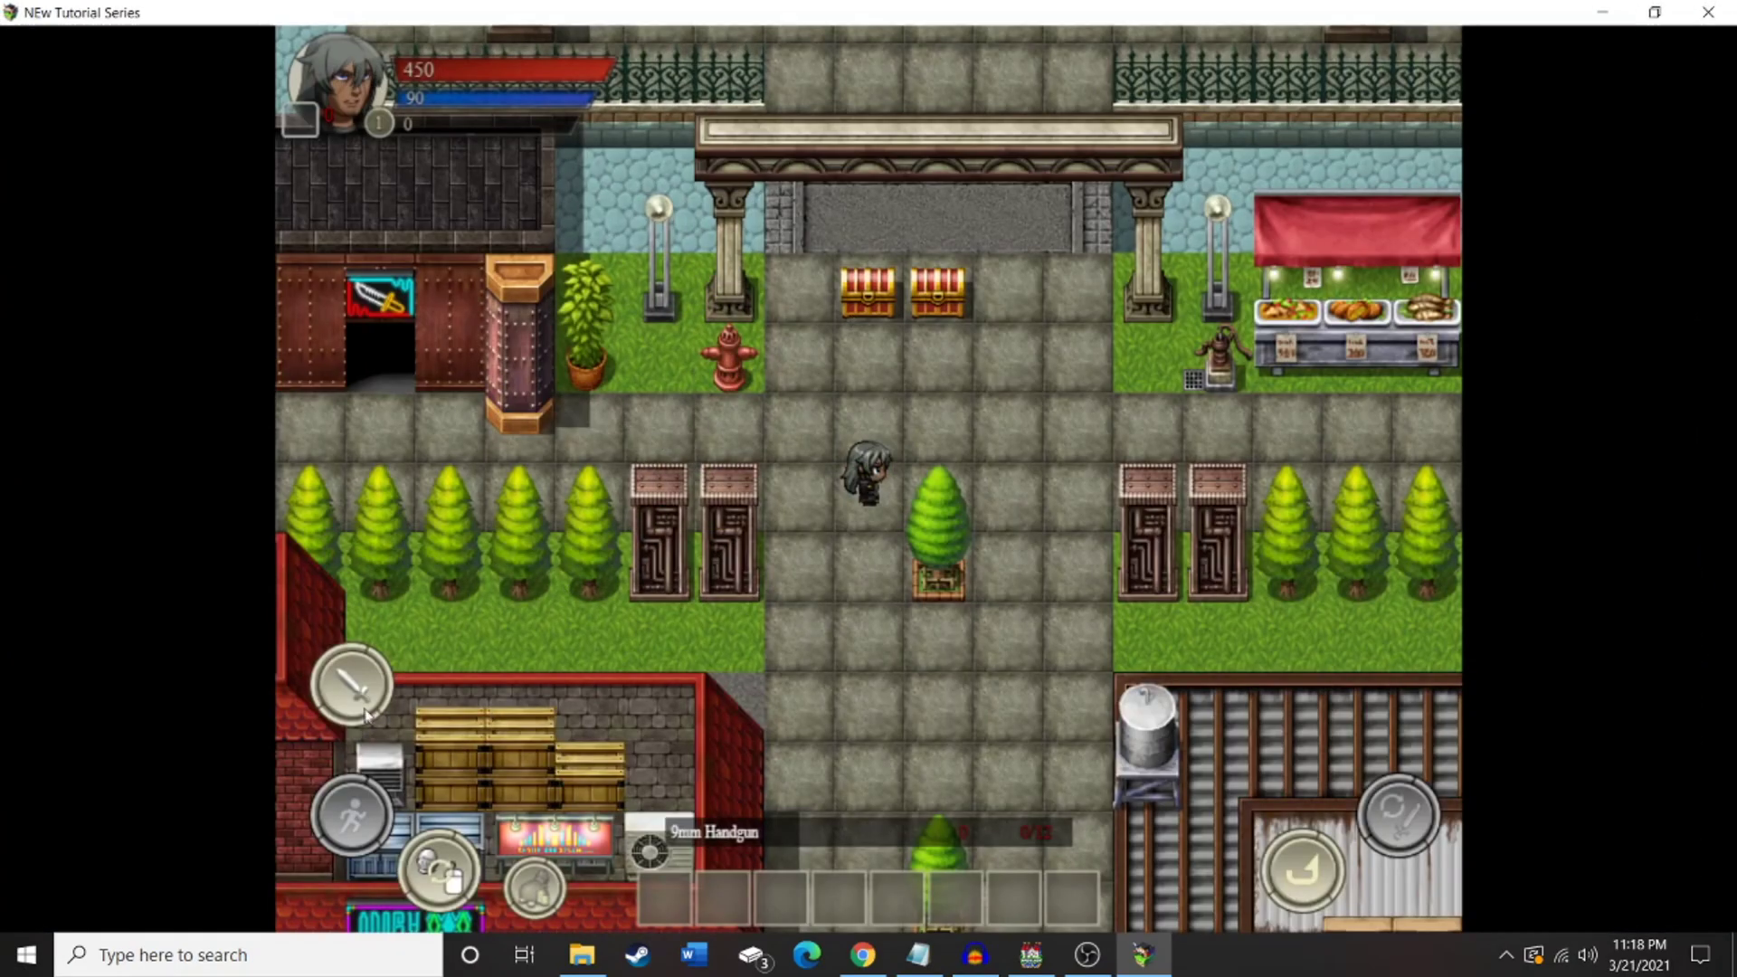
- Open the two chests to collect the Flashlight and the 9mm Bullets
key(Up)
key(Return)
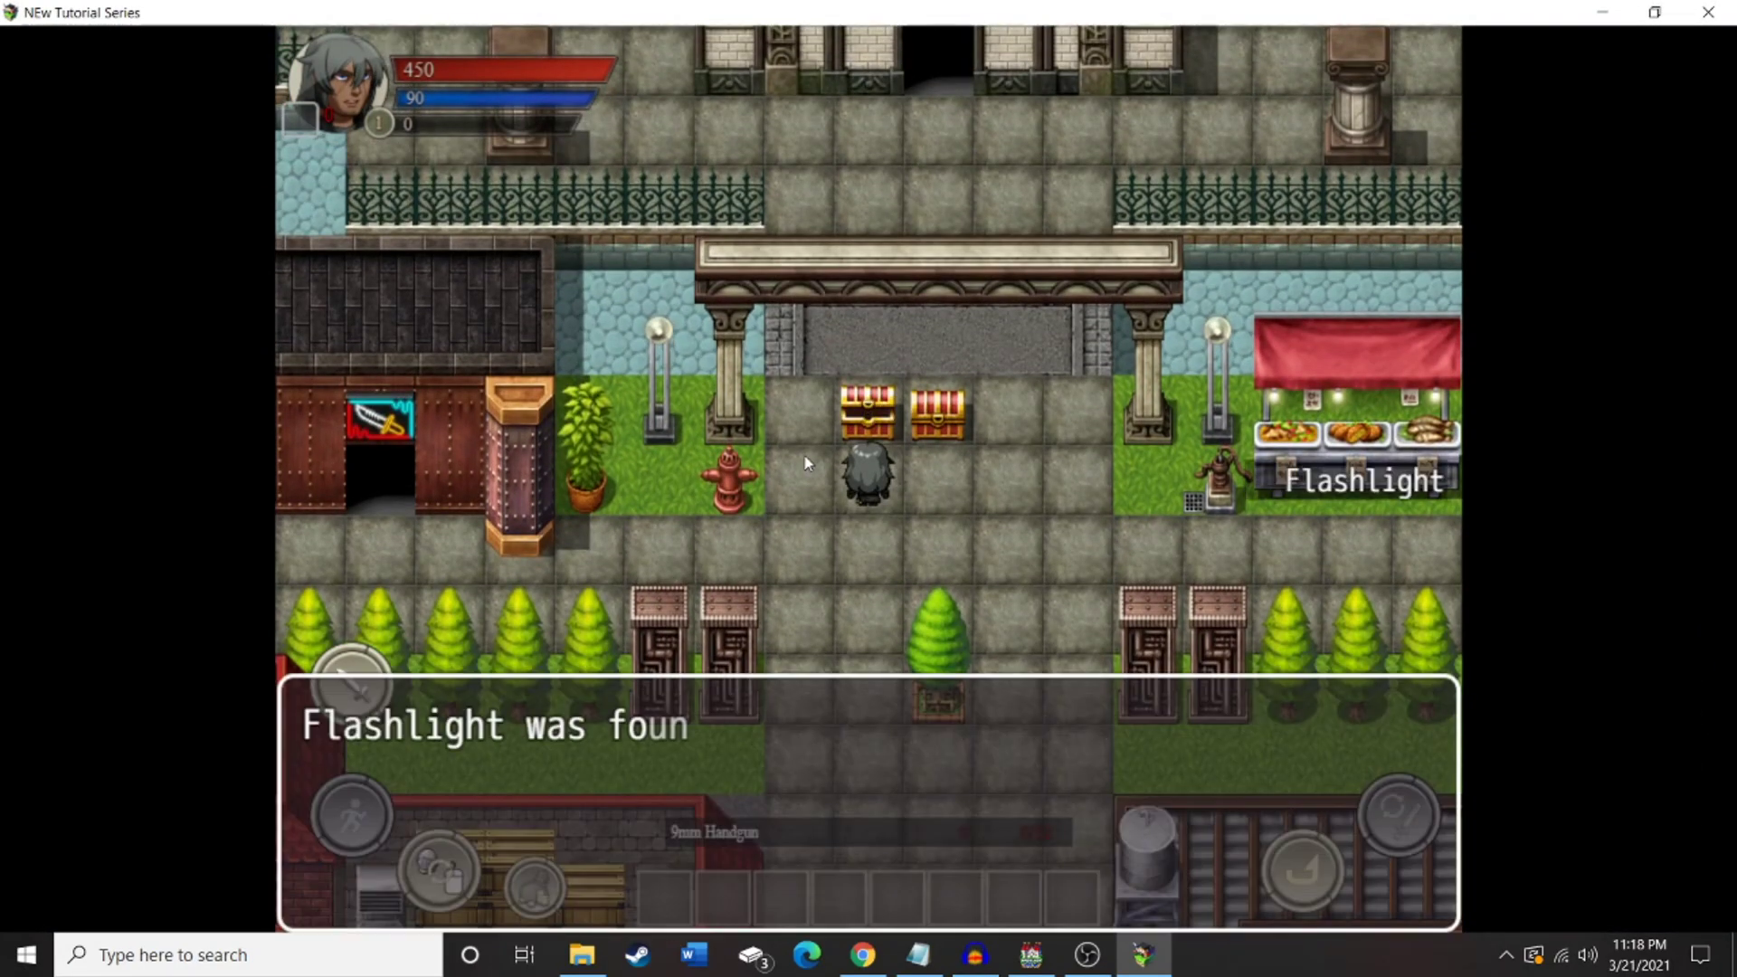
key(Return)
key(Right)
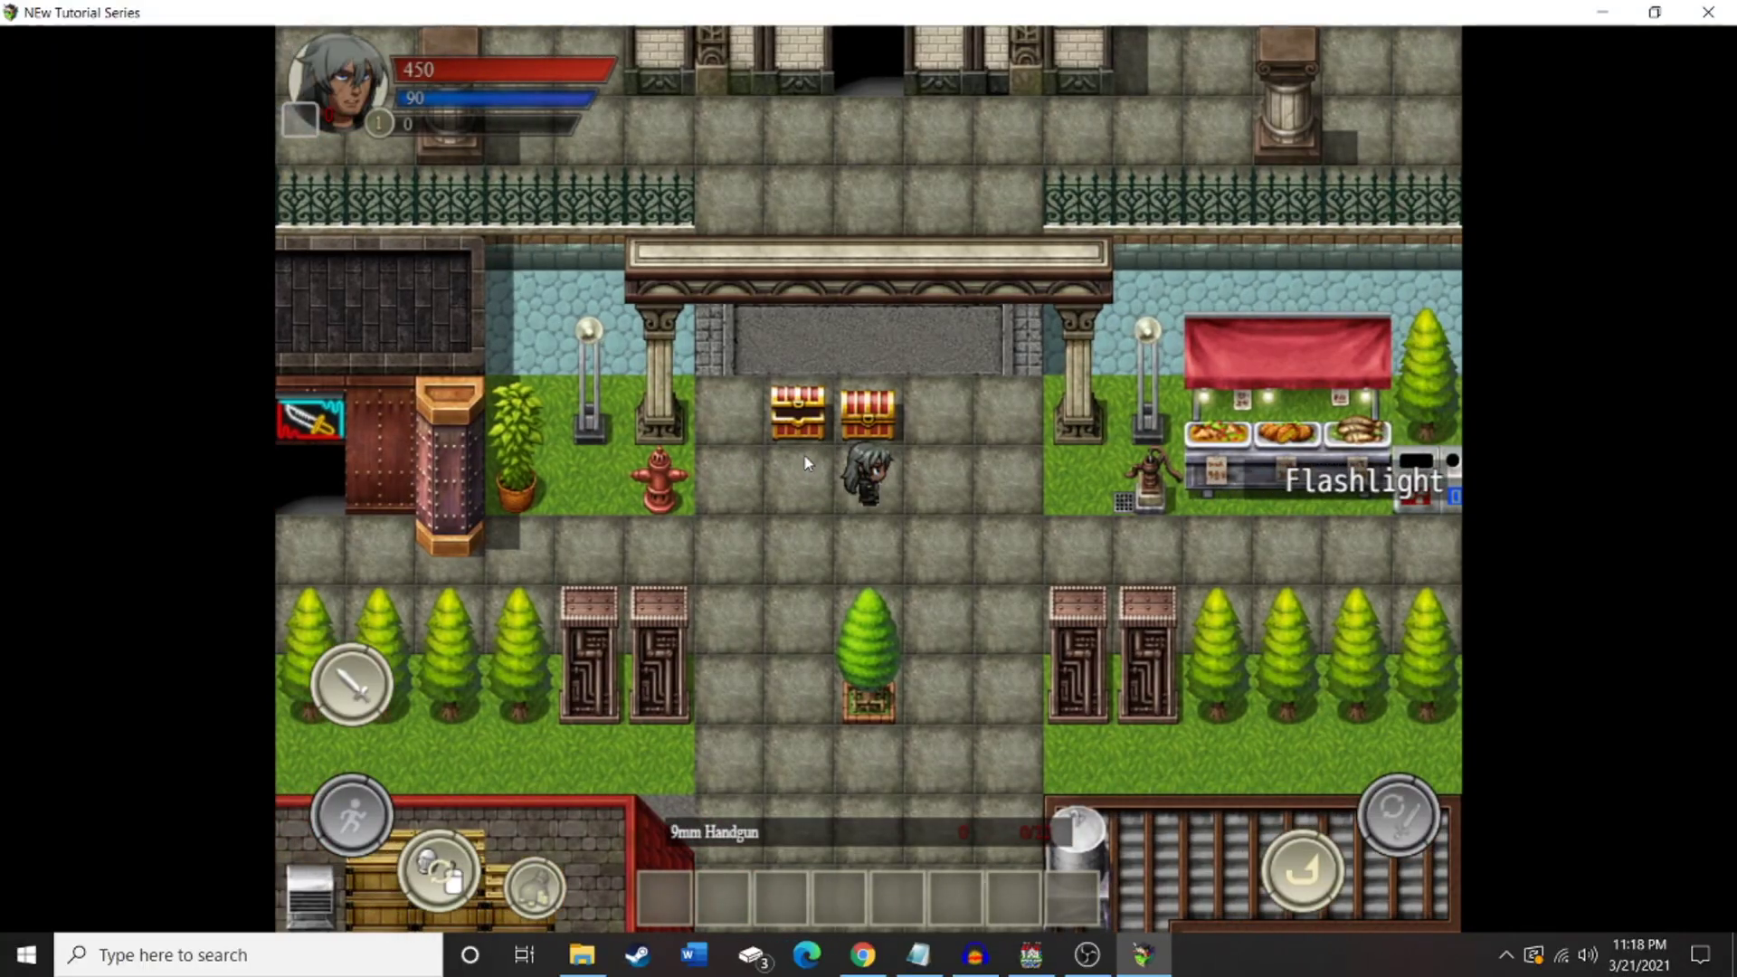
key(Return)
key(Return)
key(Down)
key(Down)
key(Down)
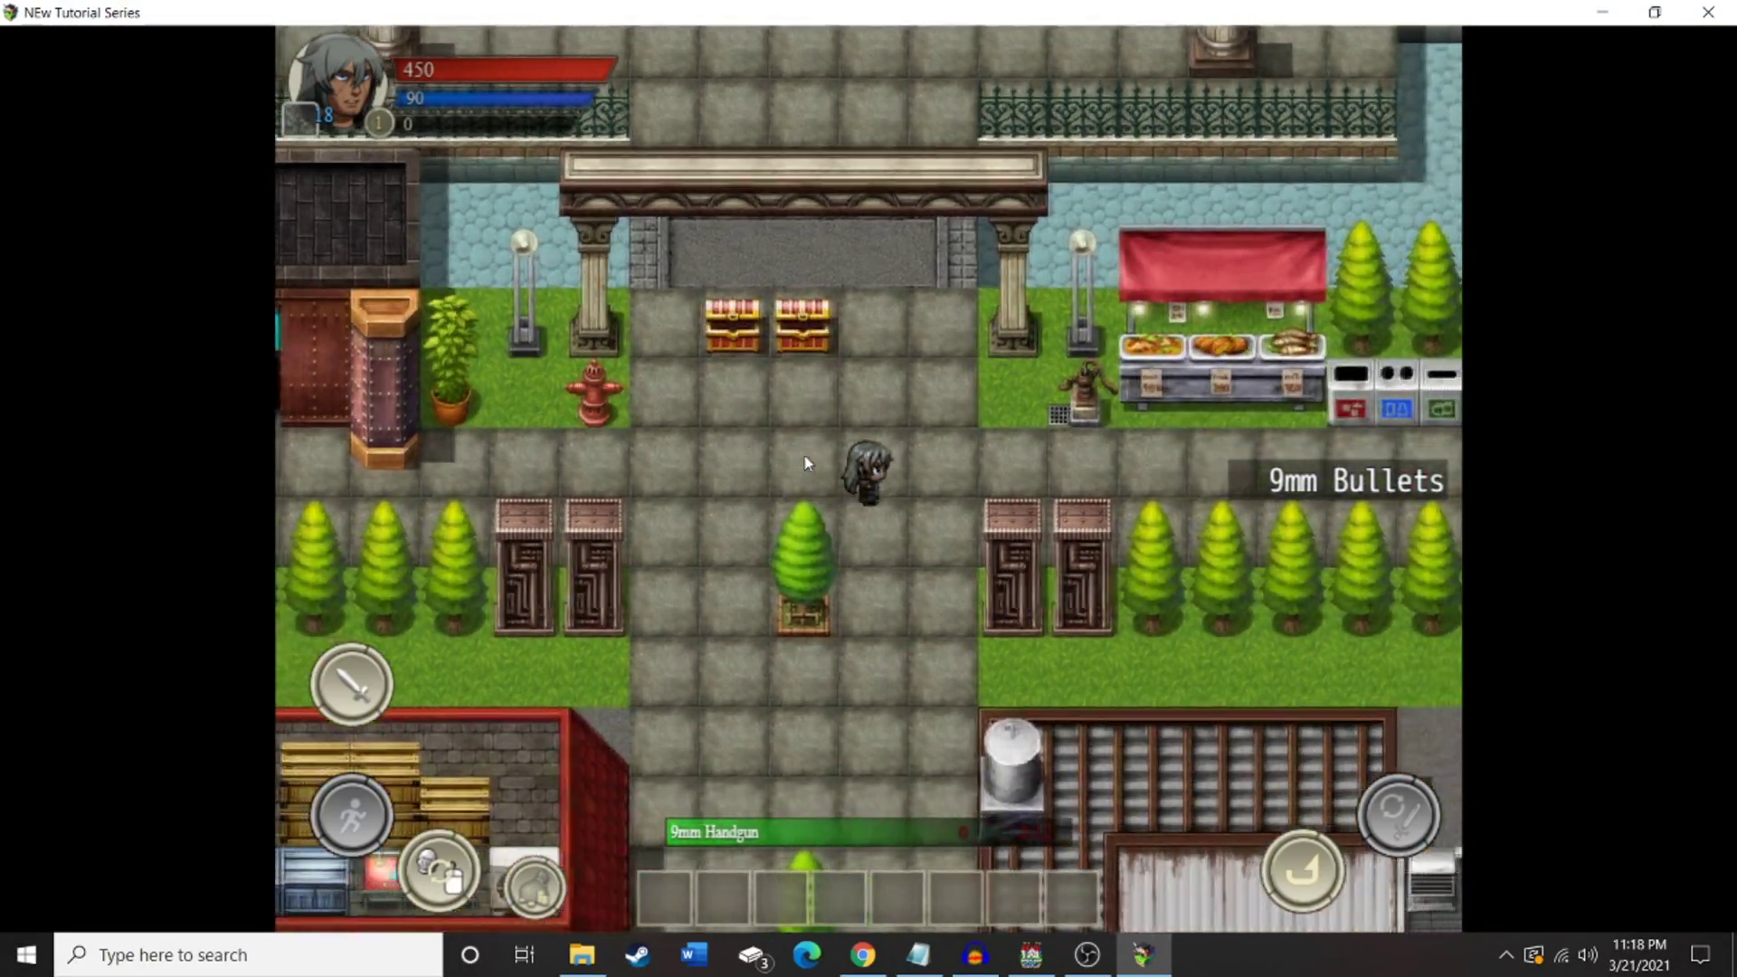
- Walk the hero around the plaza and along the road toward the Bat
key(Down)
key(Down)
key(Right)
key(Up)
key(Up)
key(Up)
key(Up)
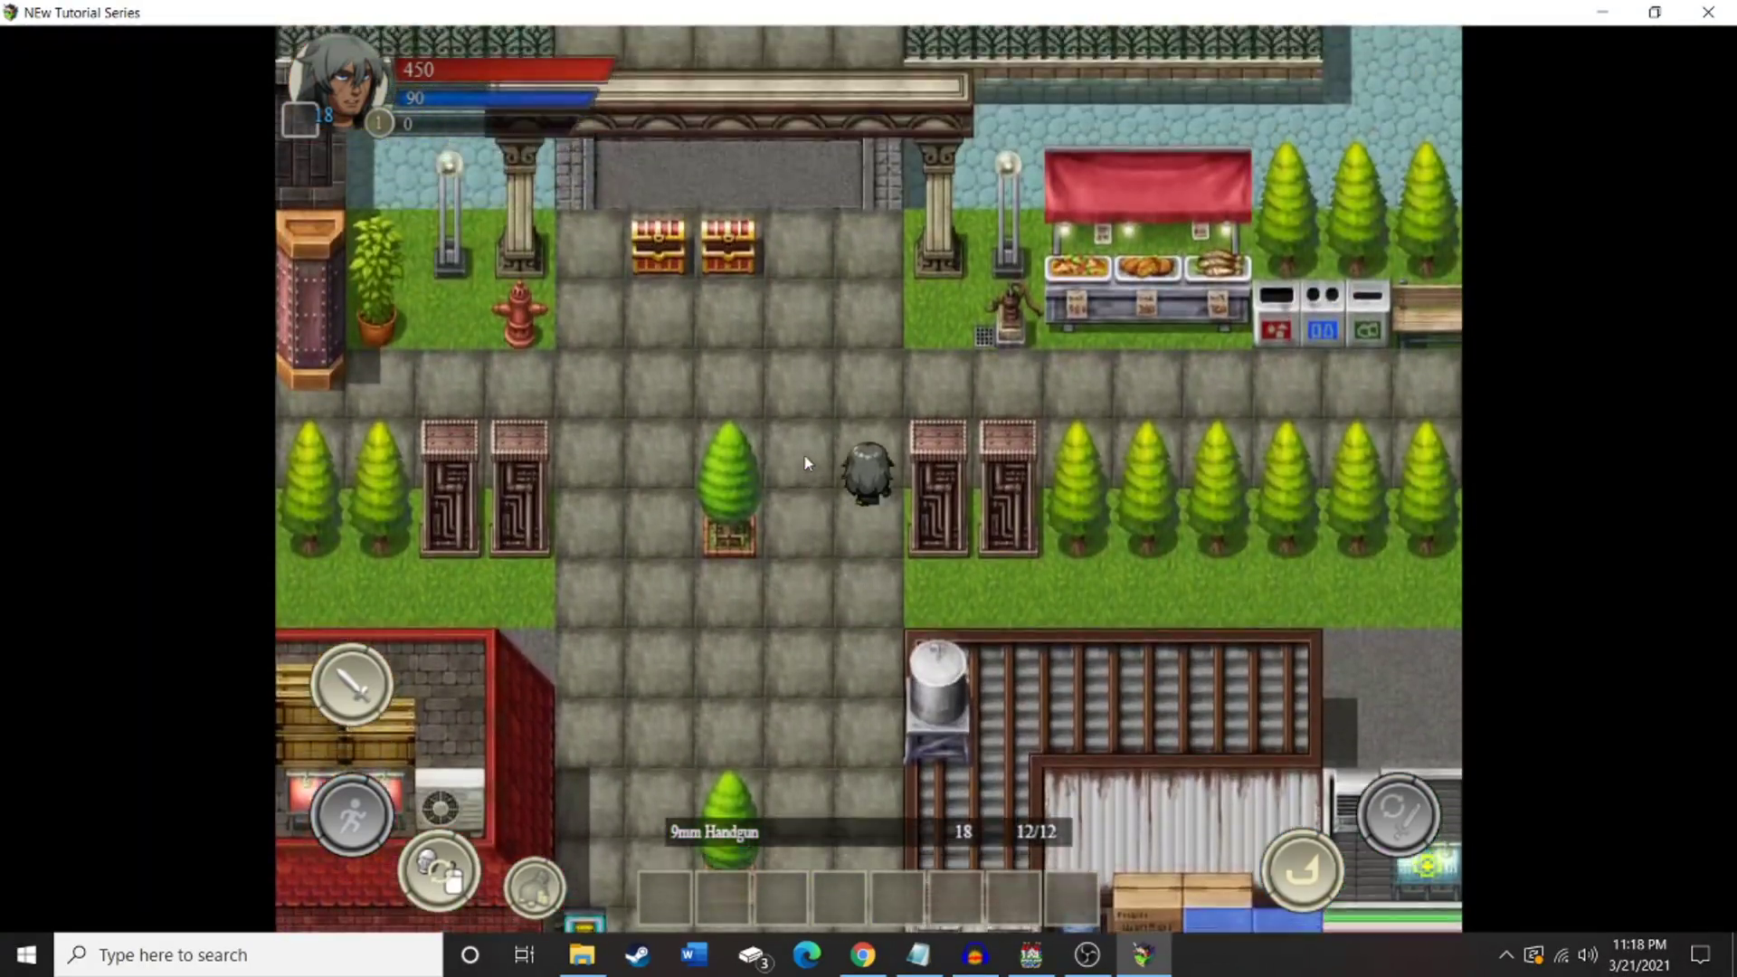
key(Right)
key(Right)
key(Right)
key(Right)
key(Right)
key(Right)
key(Right)
key(Right)
key(Right)
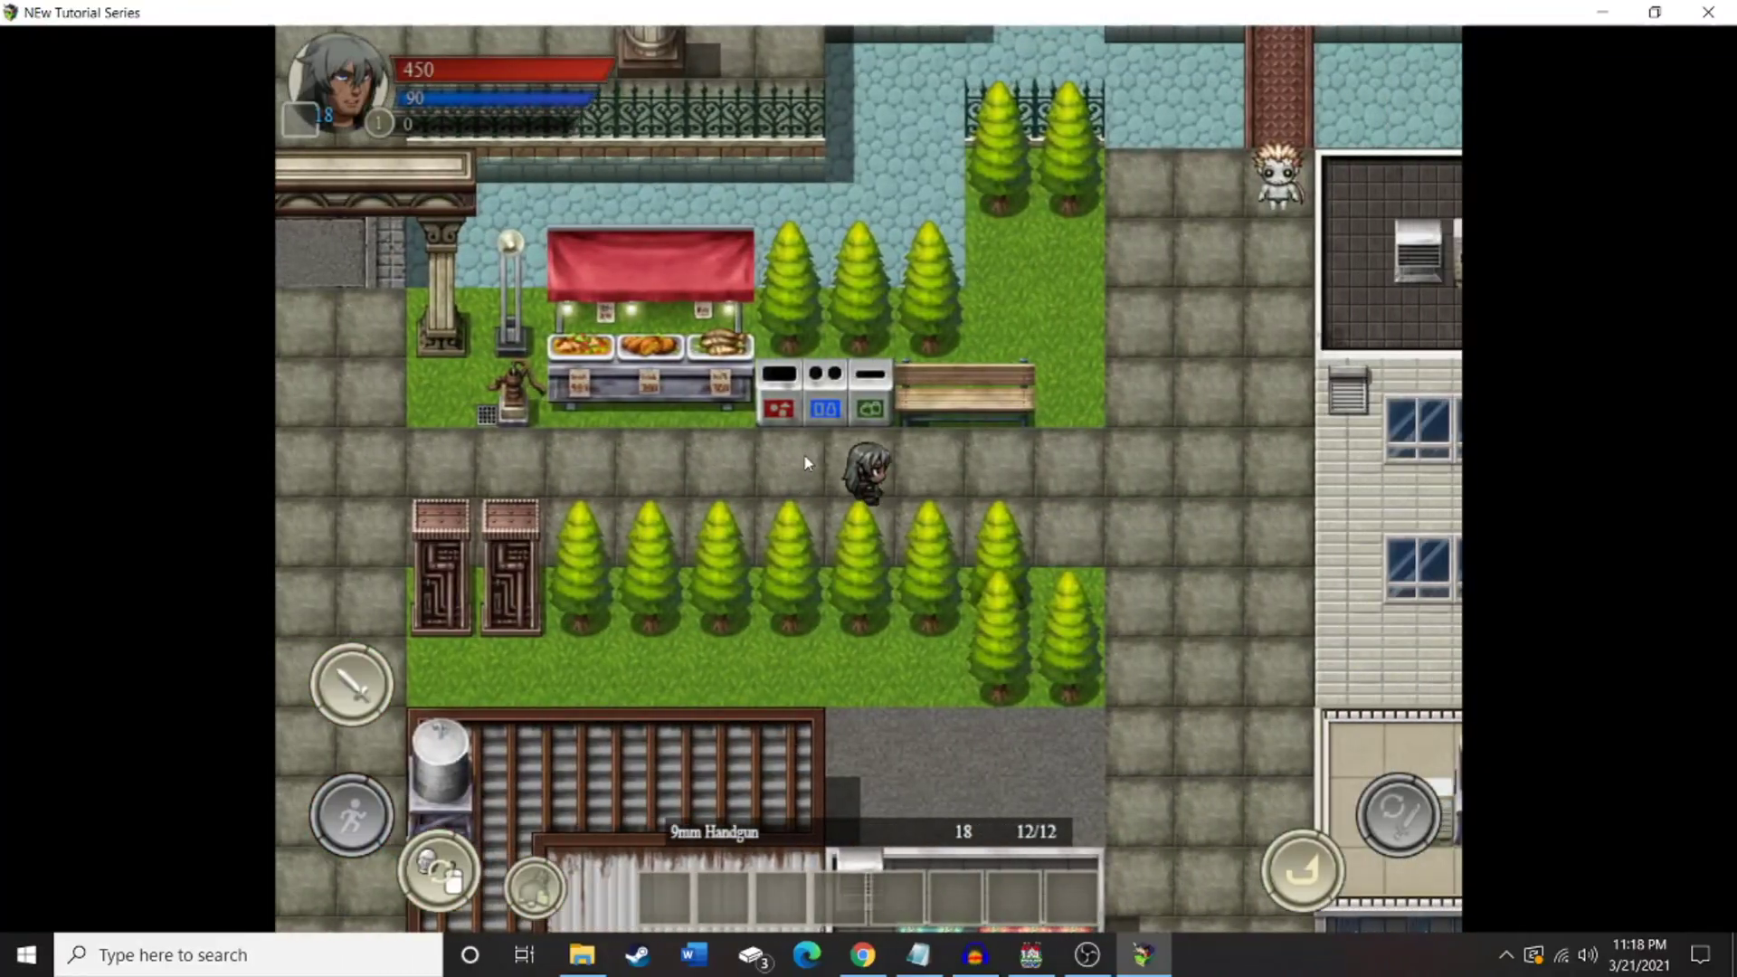
key(Right)
key(Right)
key(Right)
key(Right)
key(Up)
key(Up)
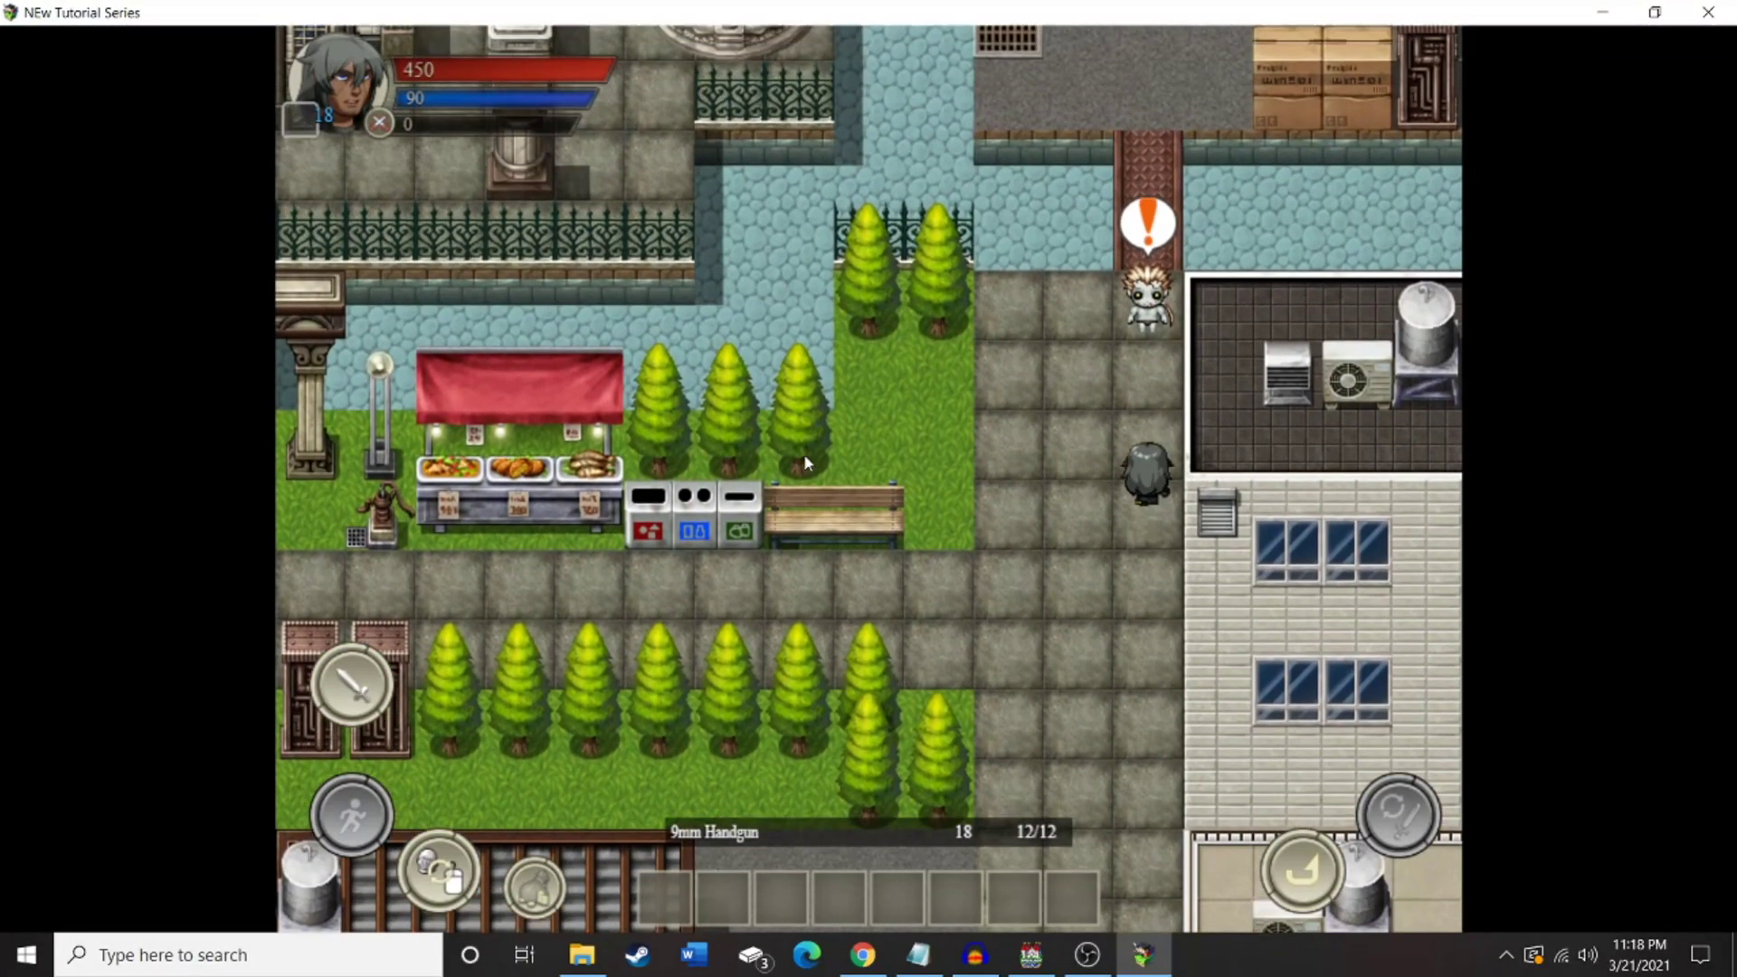
- Shoot the handgun at the Bat with the z key while moving around it
key(Down)
key(Left)
key(z)
key(z)
key(z)
key(z)
key(Down)
key(Down)
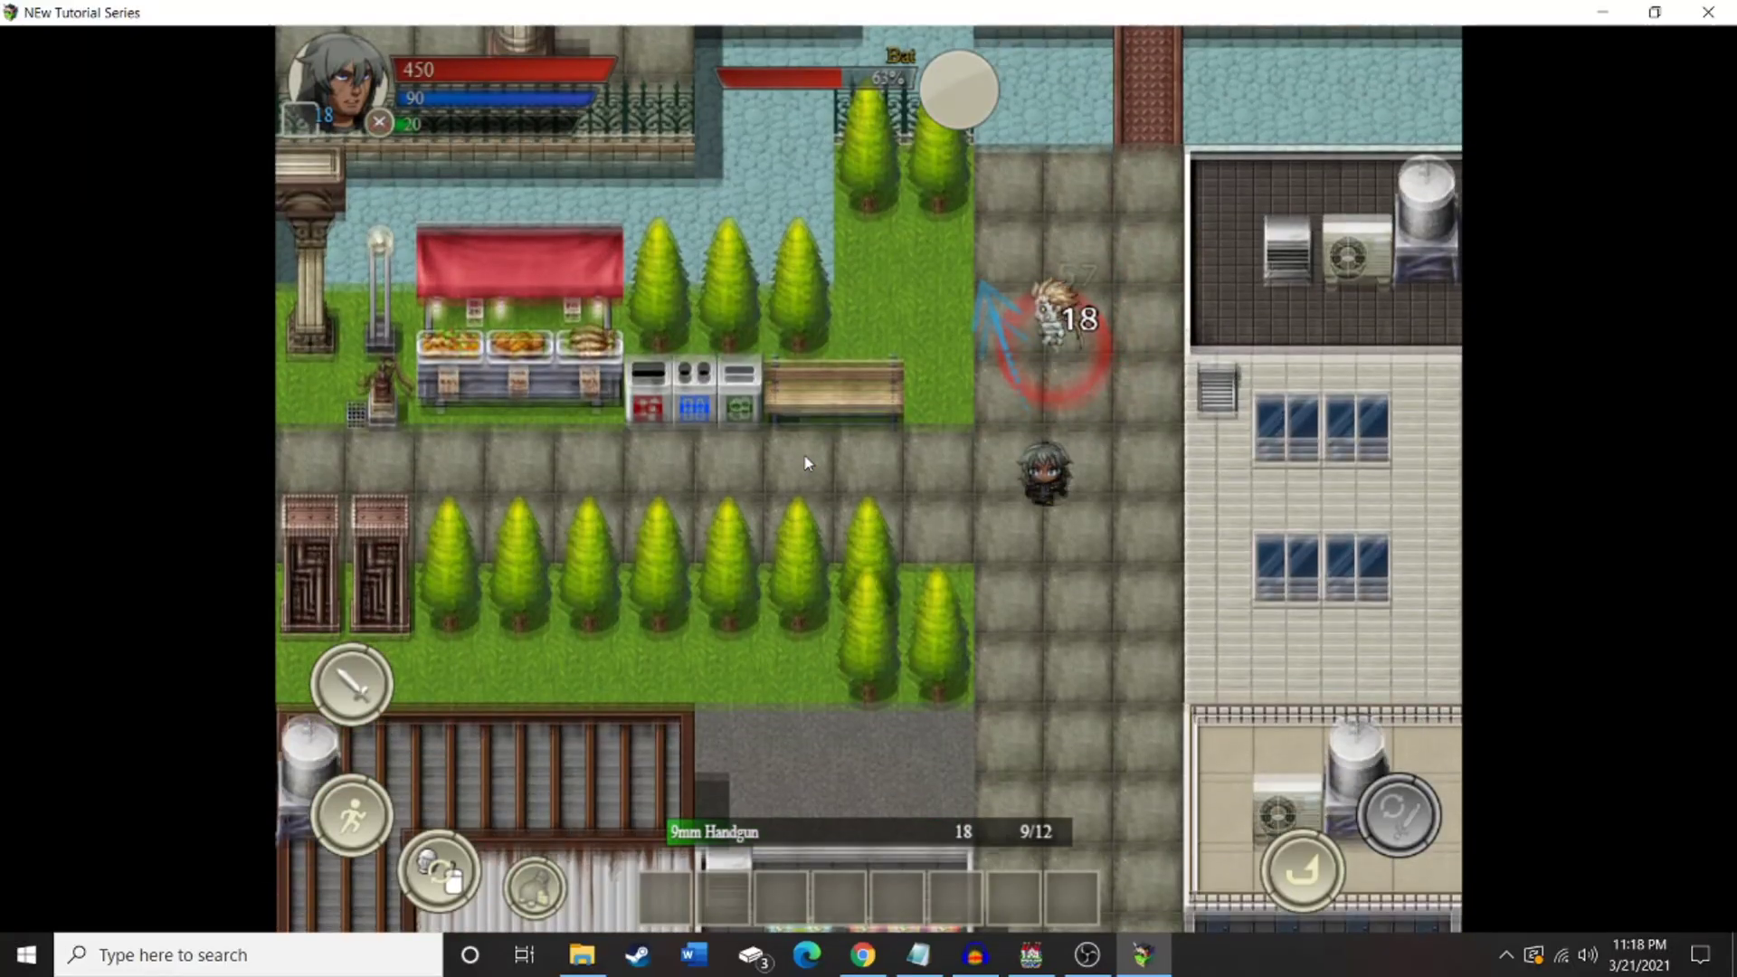
key(Right)
key(Down)
key(Down)
key(z)
key(z)
key(z)
key(z)
key(z)
key(z)
key(Right)
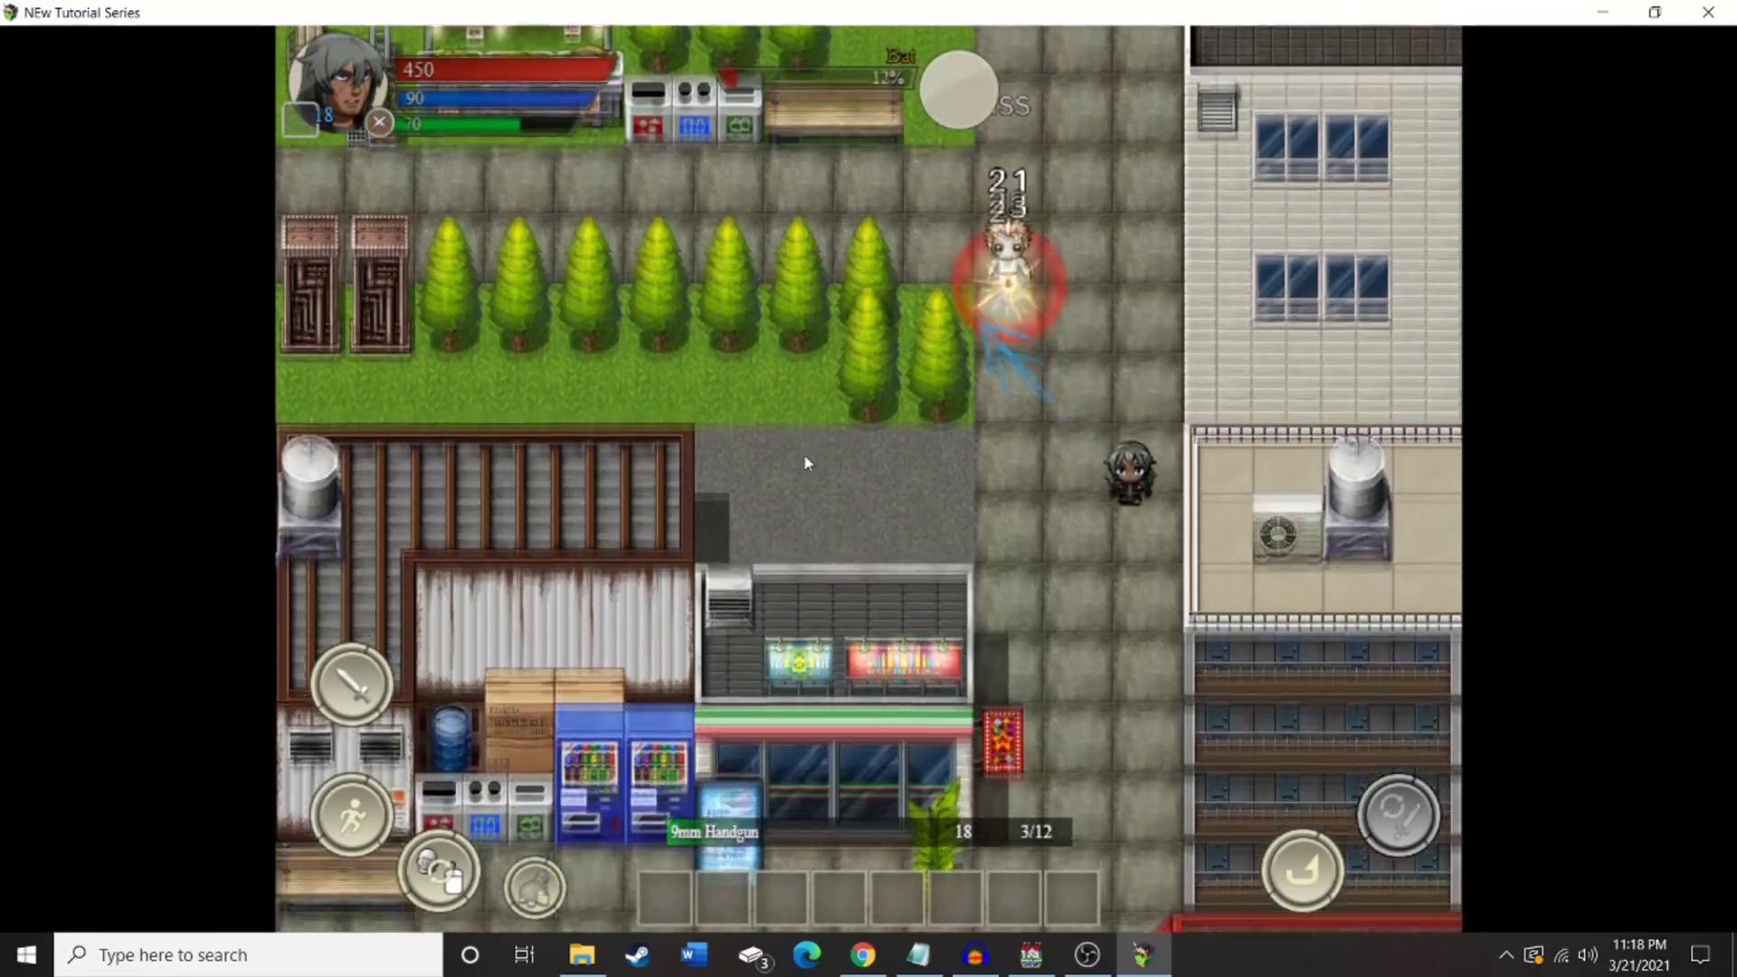
- Walk the hero back up the street and down the path, then close the playtest
key(Left)
key(Left)
key(Left)
key(Left)
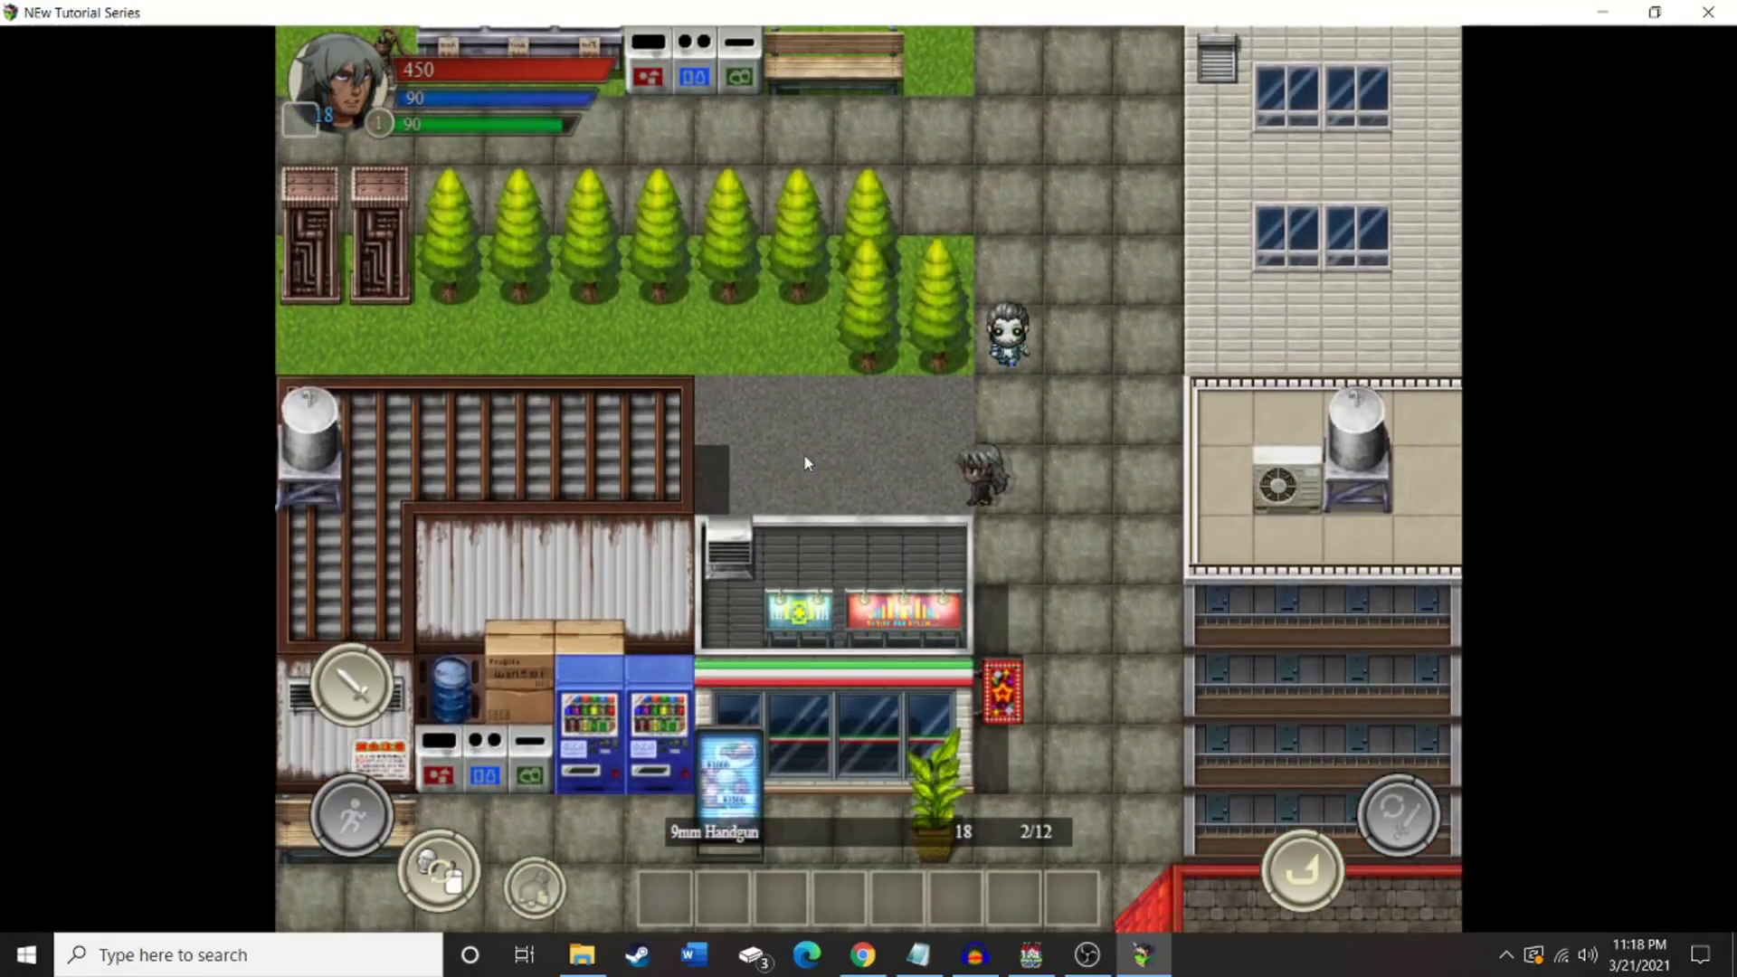
key(Up)
key(Down)
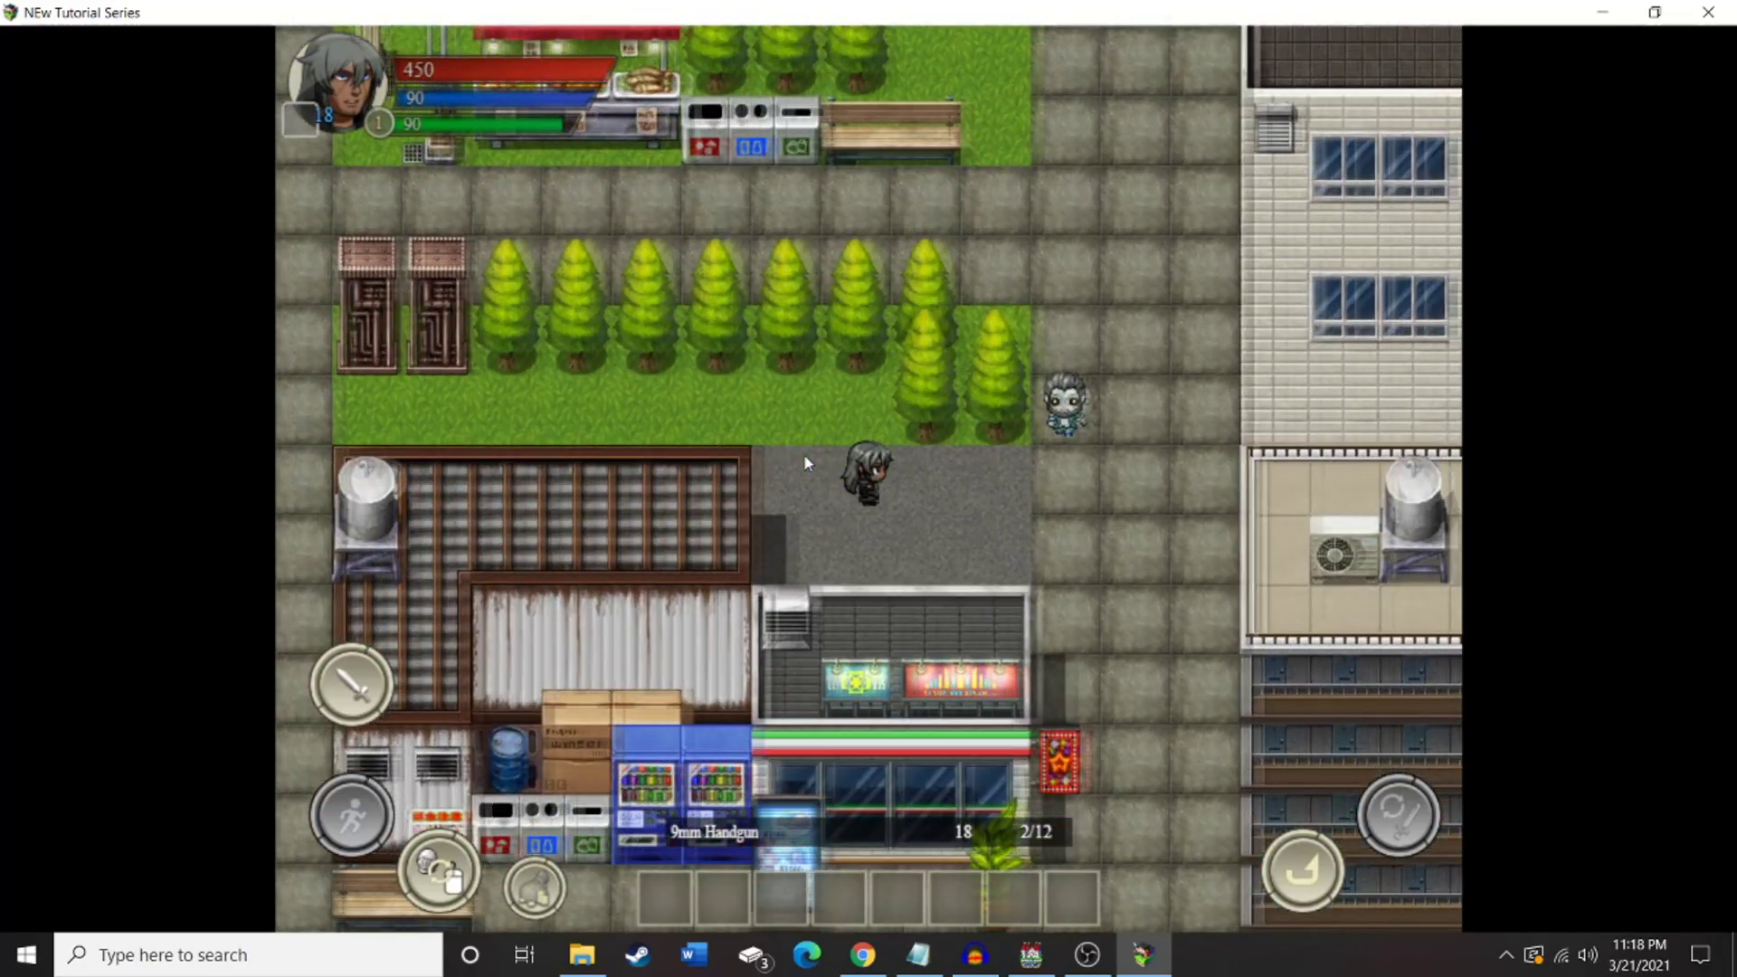
key(Down)
key(Right)
key(Right)
key(Right)
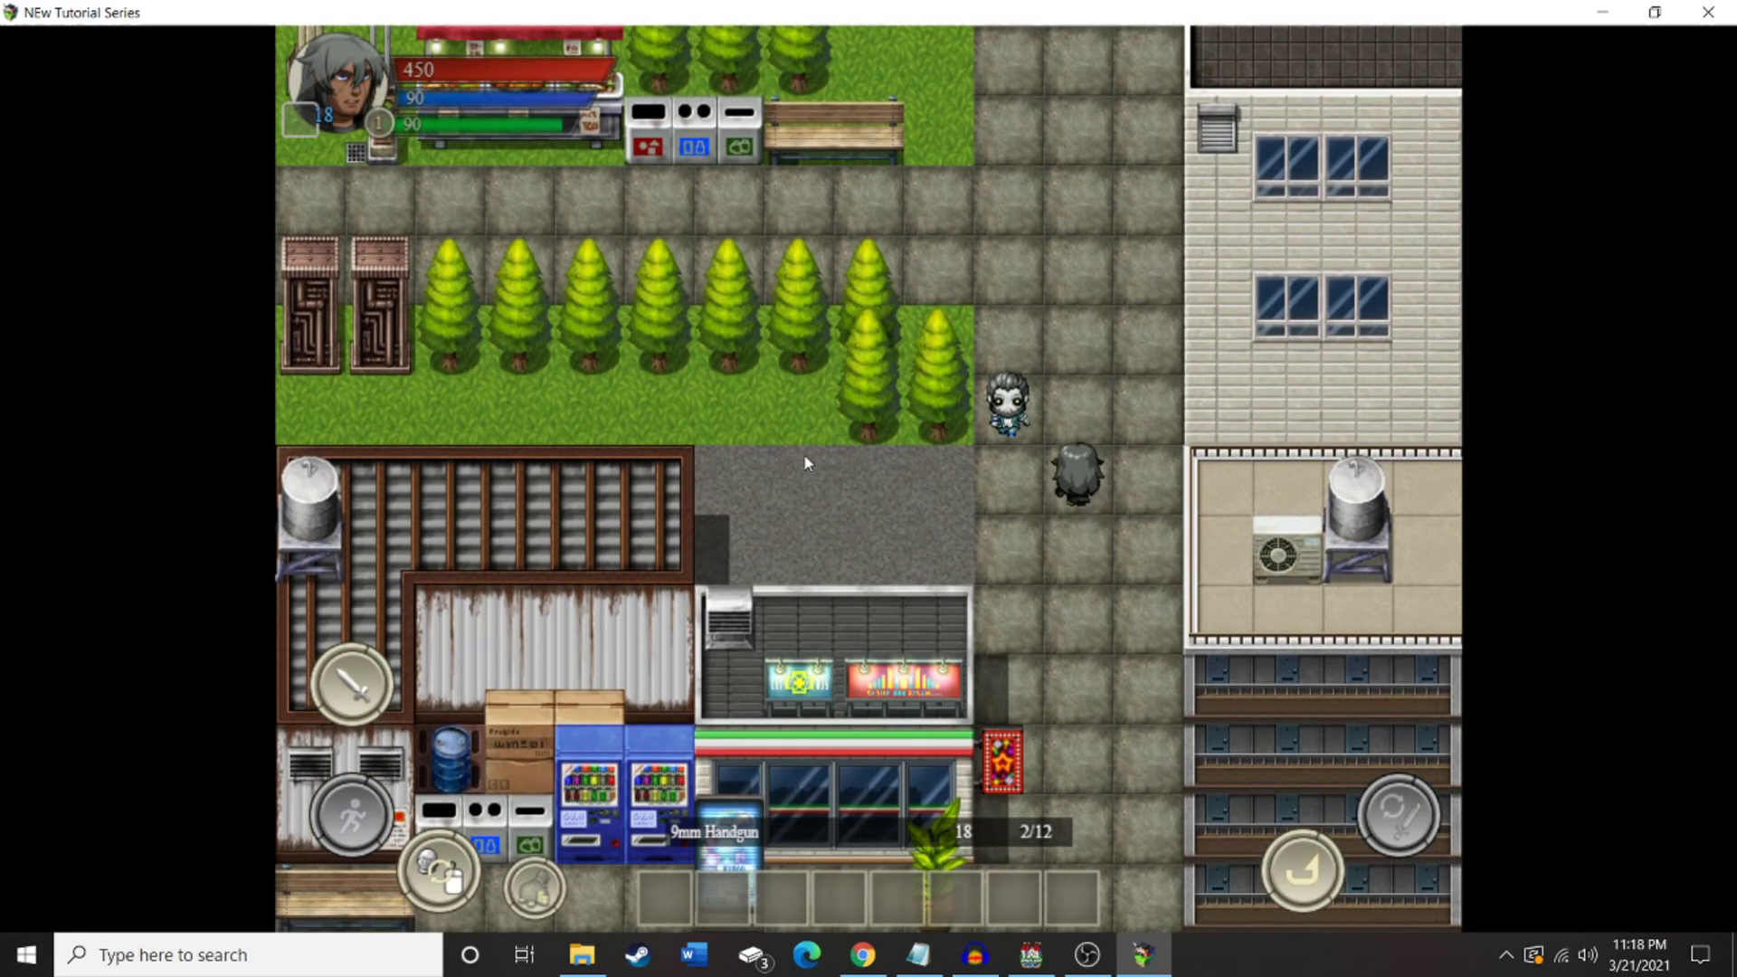
key(Up)
key(Left)
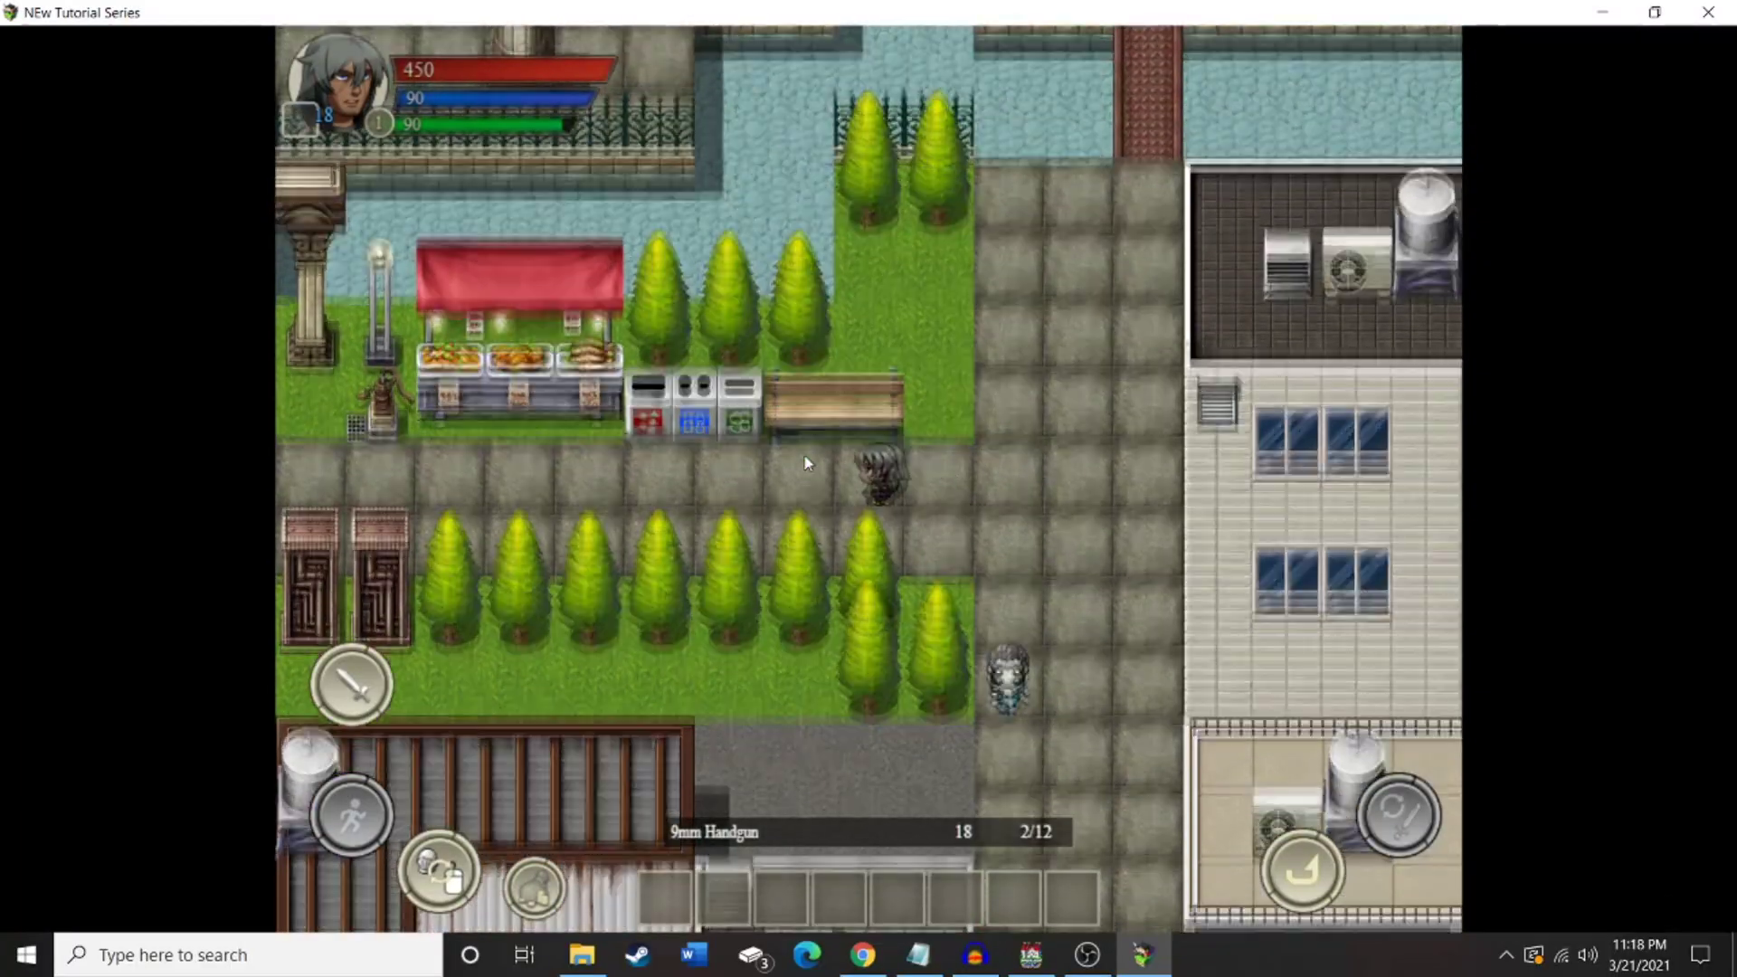
key(Left)
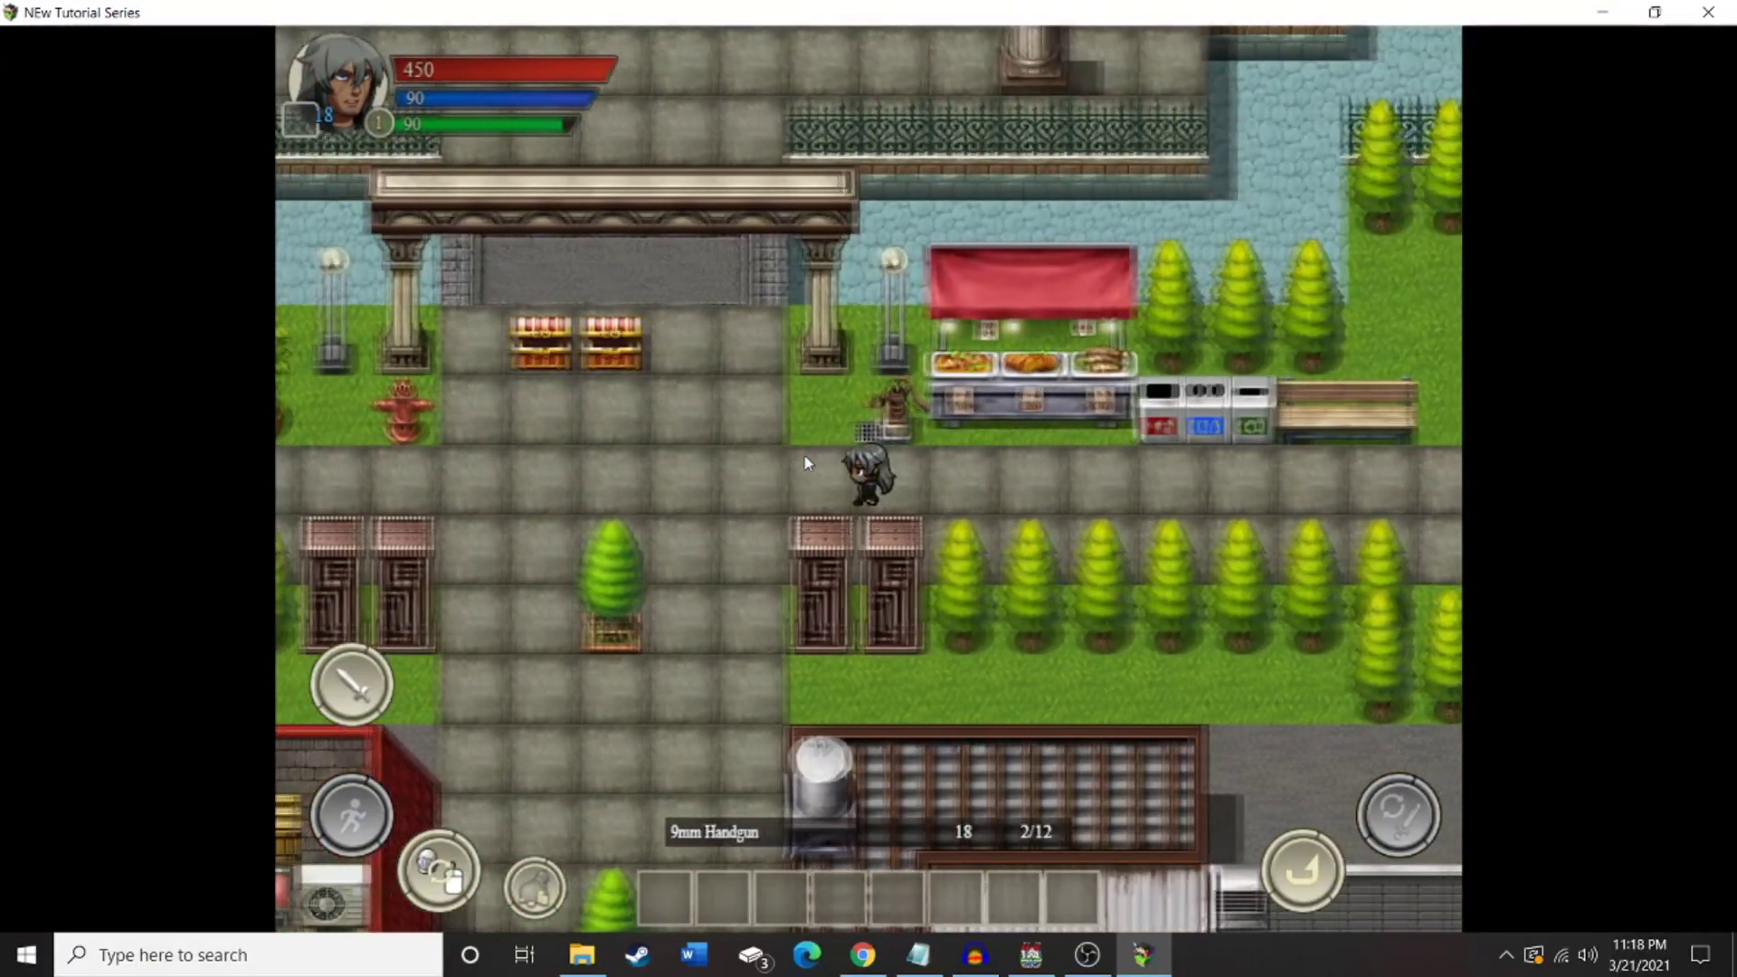
key(Down)
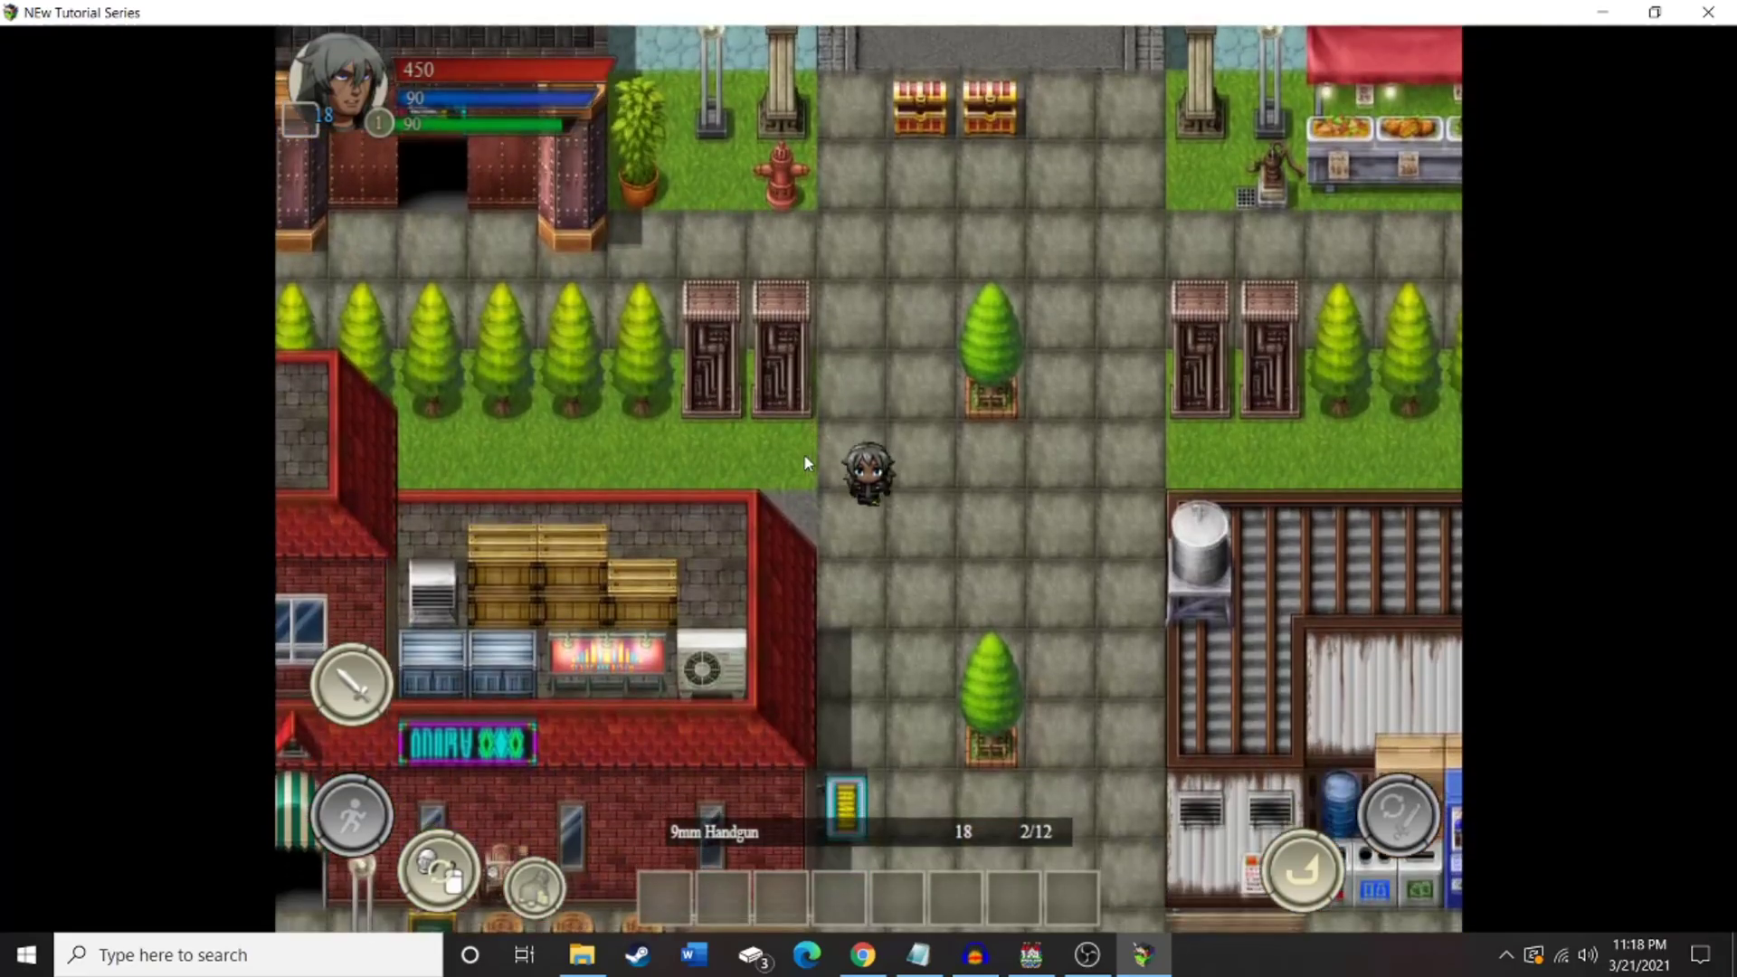
key(Down)
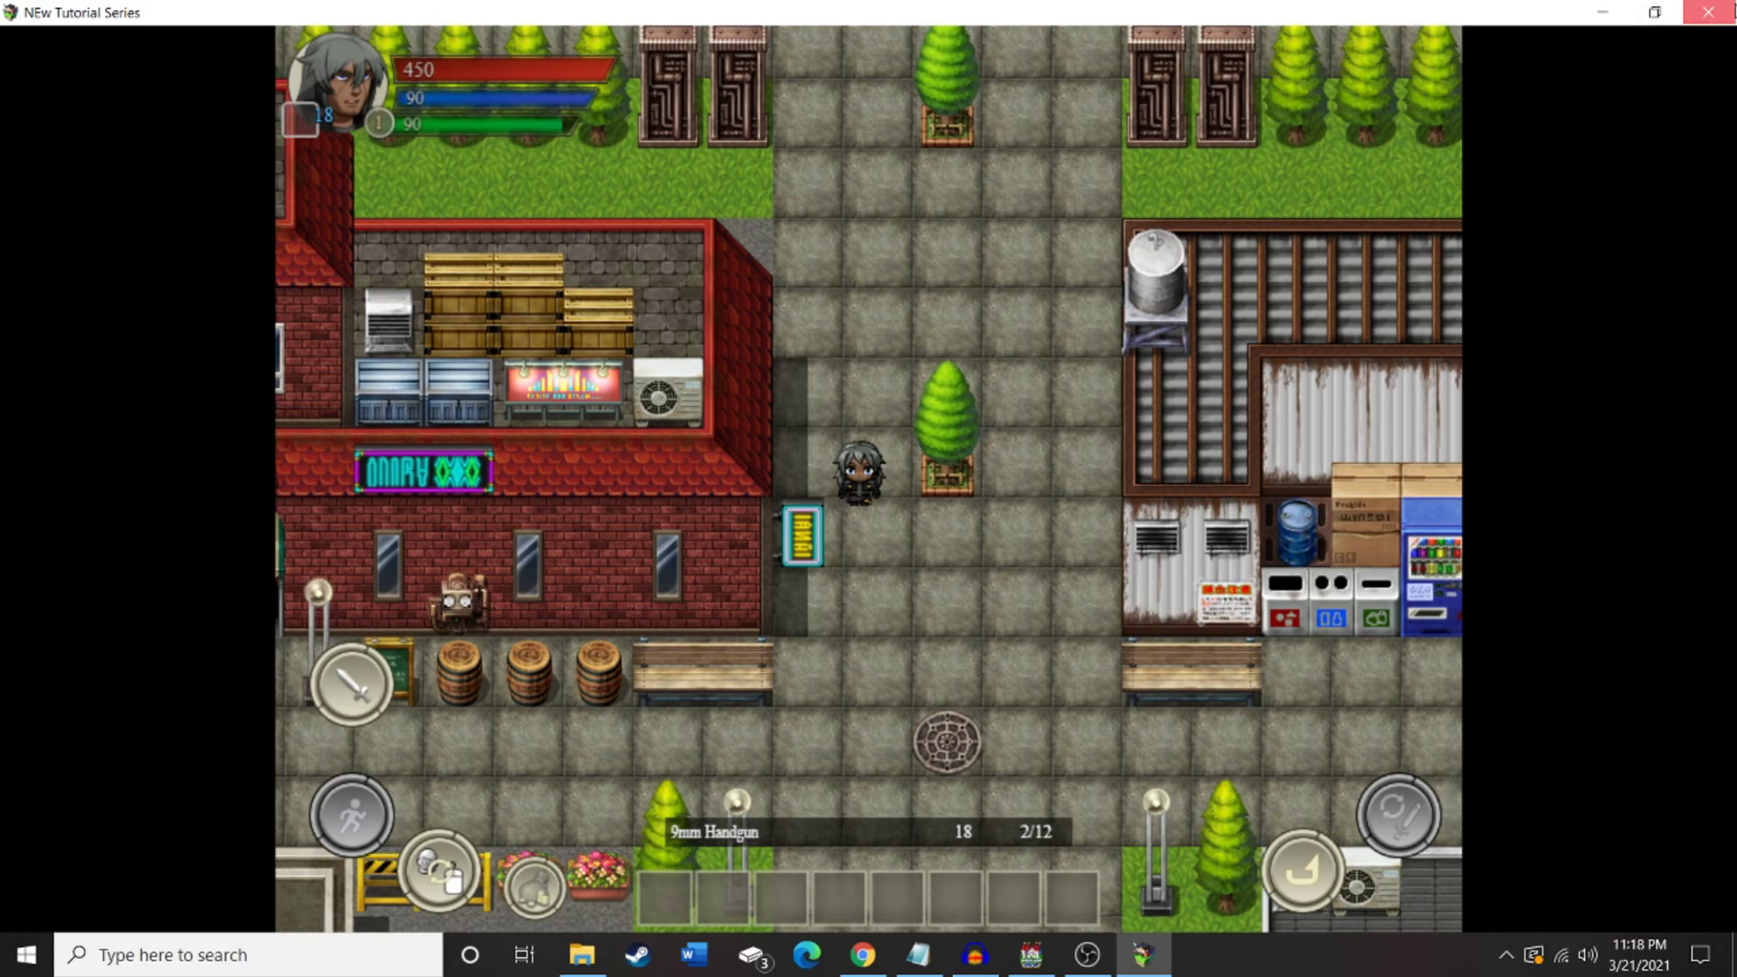
click(1710, 12)
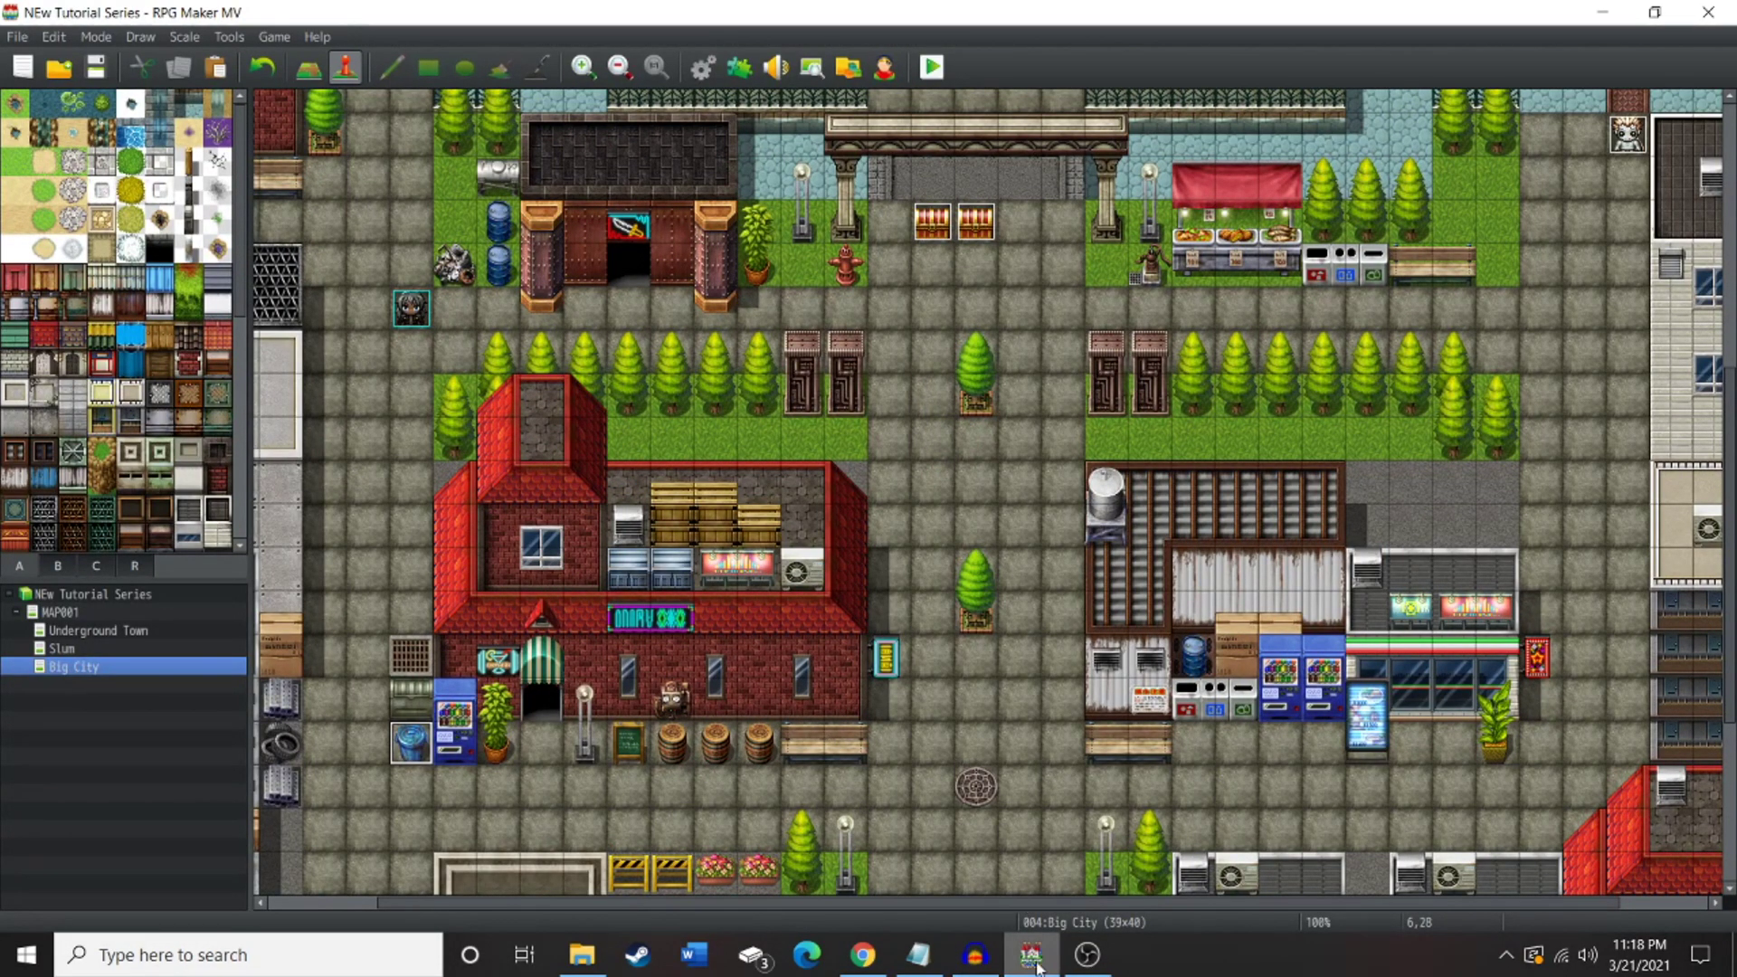
- Bring the untitled Notepad series outline back in front of the editor from the taskbar
mouse_move(1038, 966)
click(918, 954)
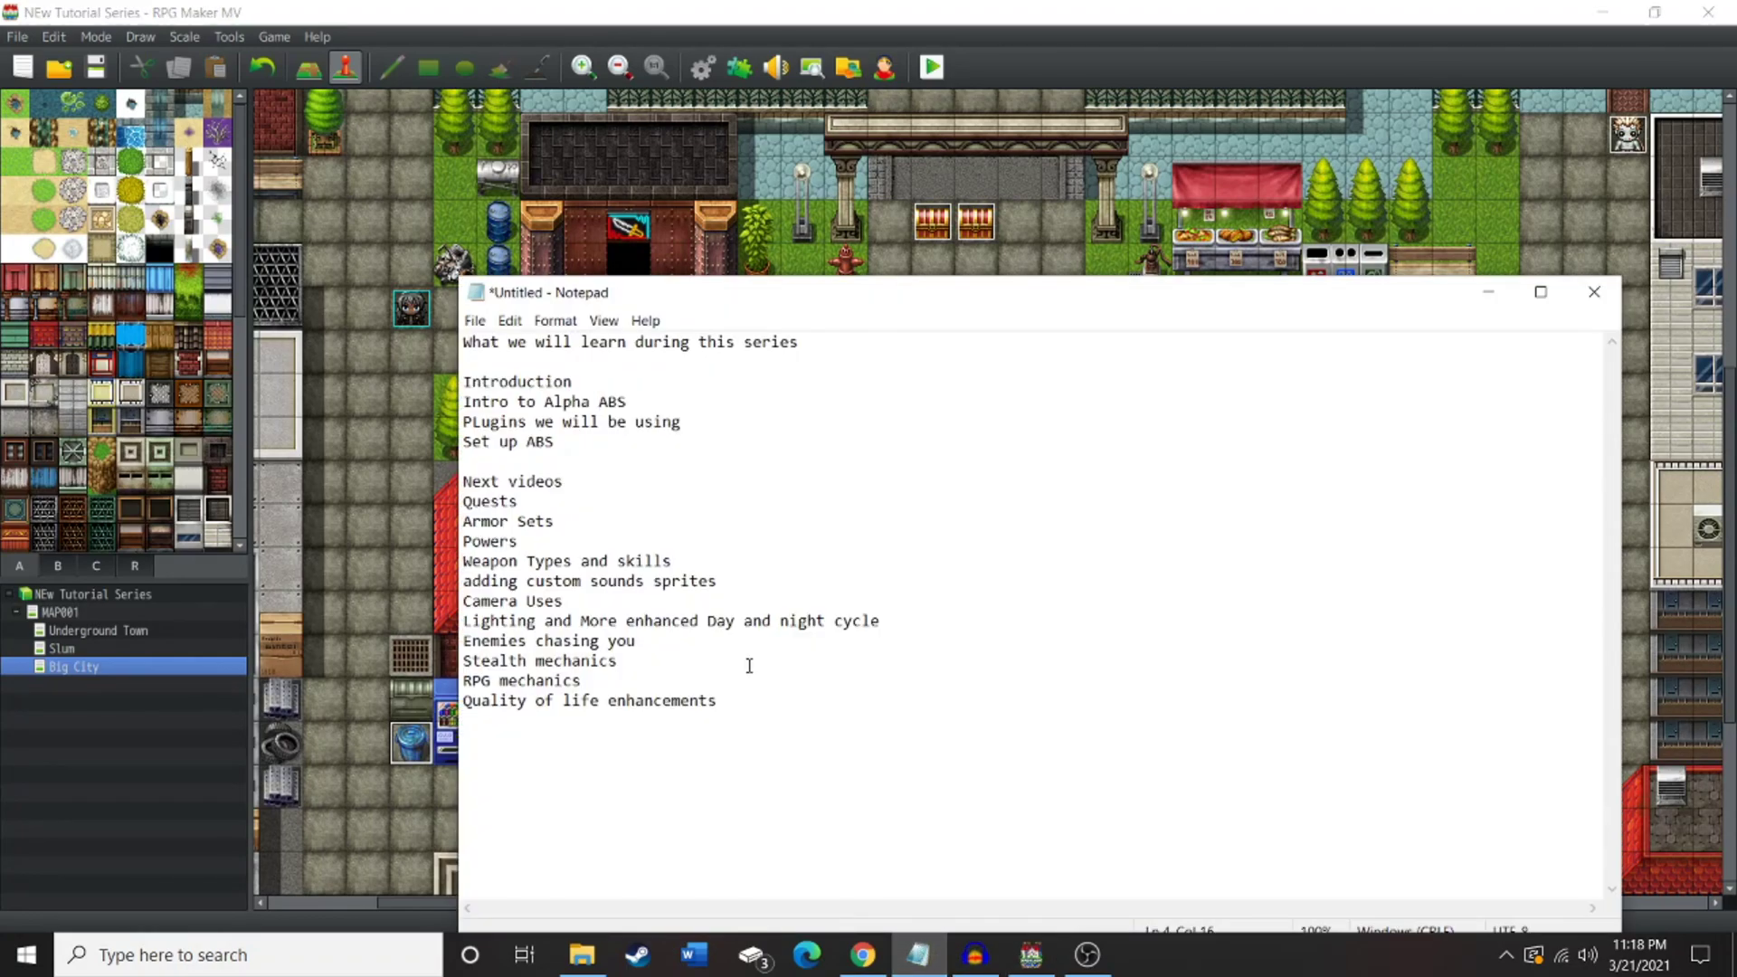